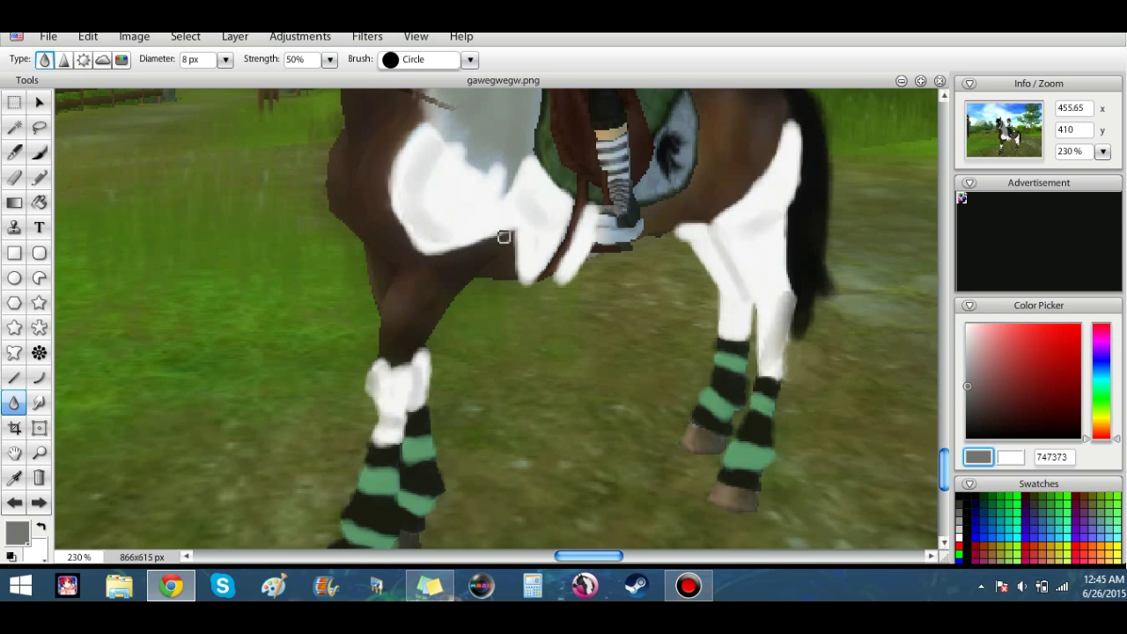
Step: Paint grey 747373 shading on the white hind-leg patch and the white rump spot, and blur the strokes
left_click(1101, 153)
left_click_drag(944, 462, 945, 347)
left_click(40, 152)
mouse_move(795, 356)
left_mouse_down()
mouse_move(795, 383)
mouse_move(788, 340)
mouse_move(793, 383)
mouse_move(795, 355)
left_mouse_up()
left_click(15, 403)
left_click(40, 153)
left_click(39, 452)
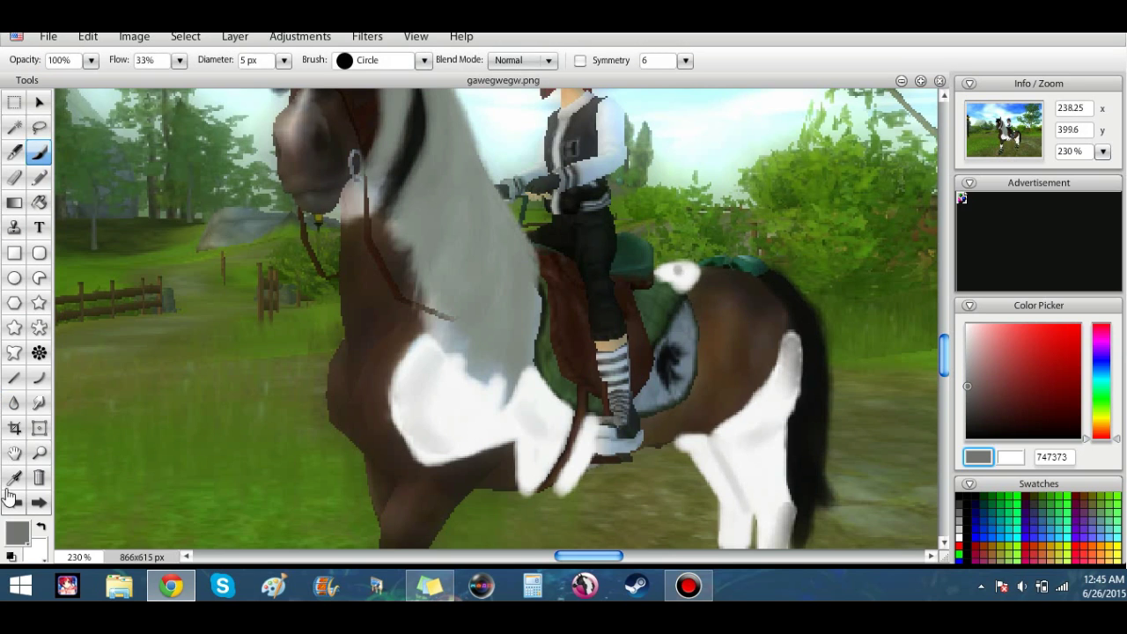
left_click(14, 403)
Step: Paint black shading lines with the 5 px brush on the horse's chest and on its hindquarters
left_click_drag(975, 425, 1011, 408)
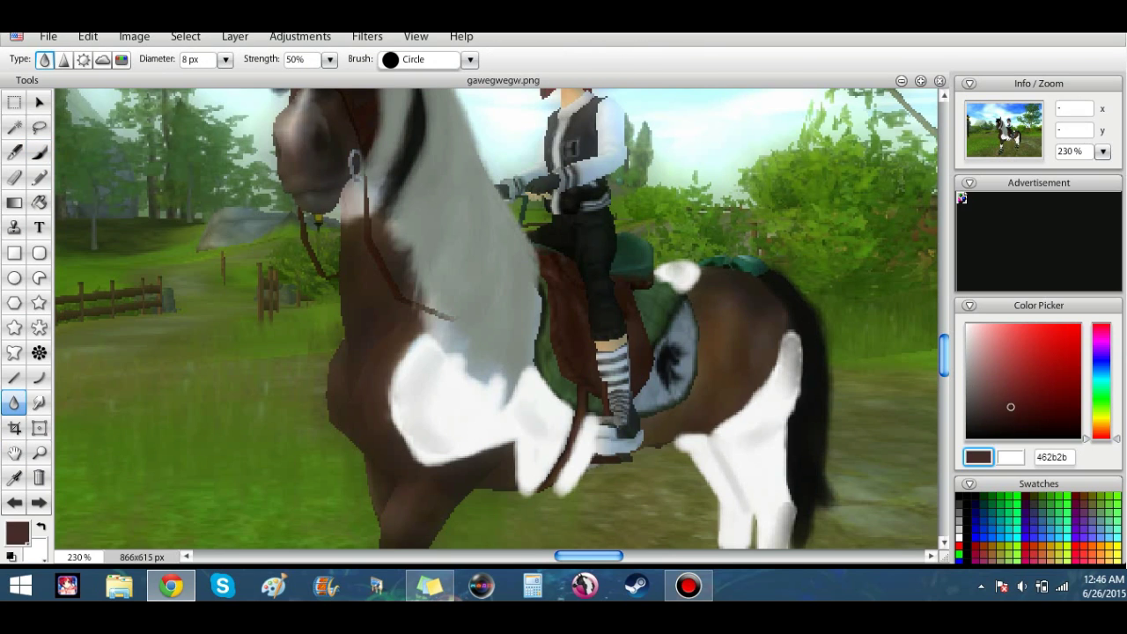
left_click(40, 153)
left_click(1038, 438)
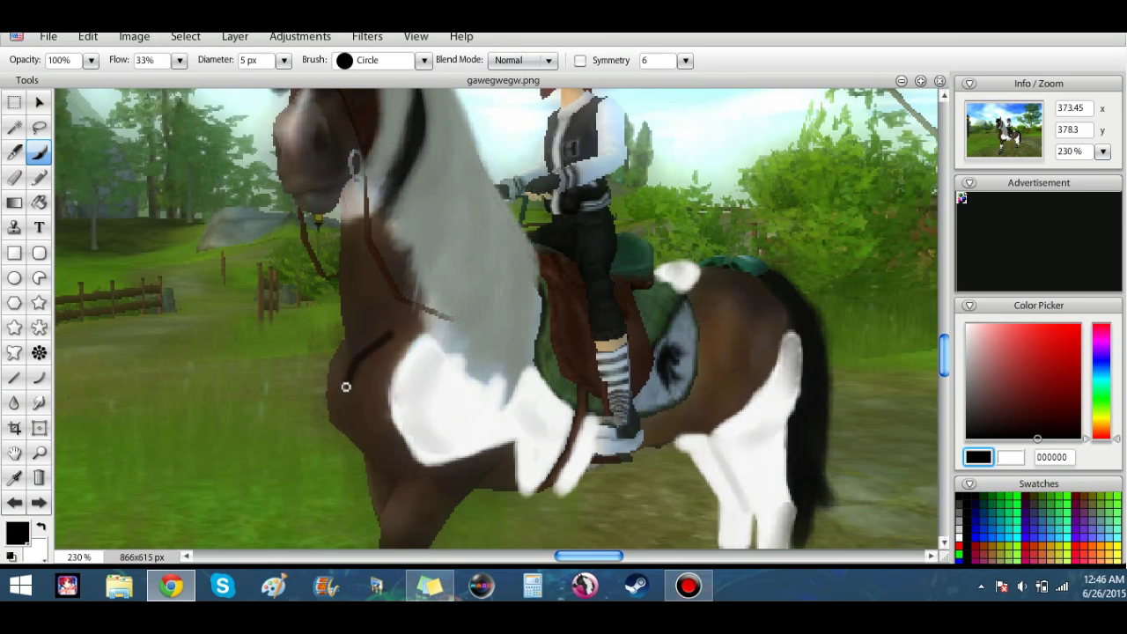
left_click_drag(391, 333, 336, 349)
scroll(355, 358, "up", 1)
left_click_drag(749, 354, 747, 402)
Step: Sample the neck's dark brown and paint it over the neck and below the white chest patch
left_click(14, 516)
left_click(356, 308)
left_click(38, 189)
left_click_drag(351, 264, 383, 279)
mouse_move(419, 347)
left_mouse_down()
mouse_move(392, 447)
mouse_move(396, 483)
mouse_move(482, 504)
mouse_move(495, 521)
left_mouse_up()
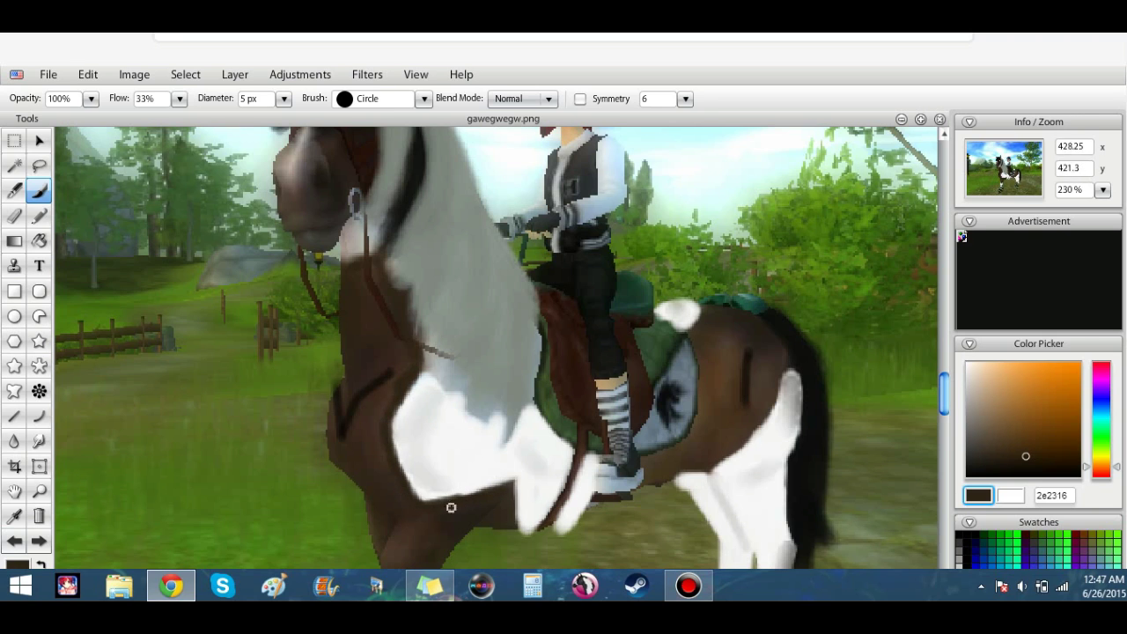
Step: Sample dark brown 322719 and paint over the front leg above its white stocking, ready for blurring
left_click(464, 526, "alt")
scroll(485, 521, "down", 3)
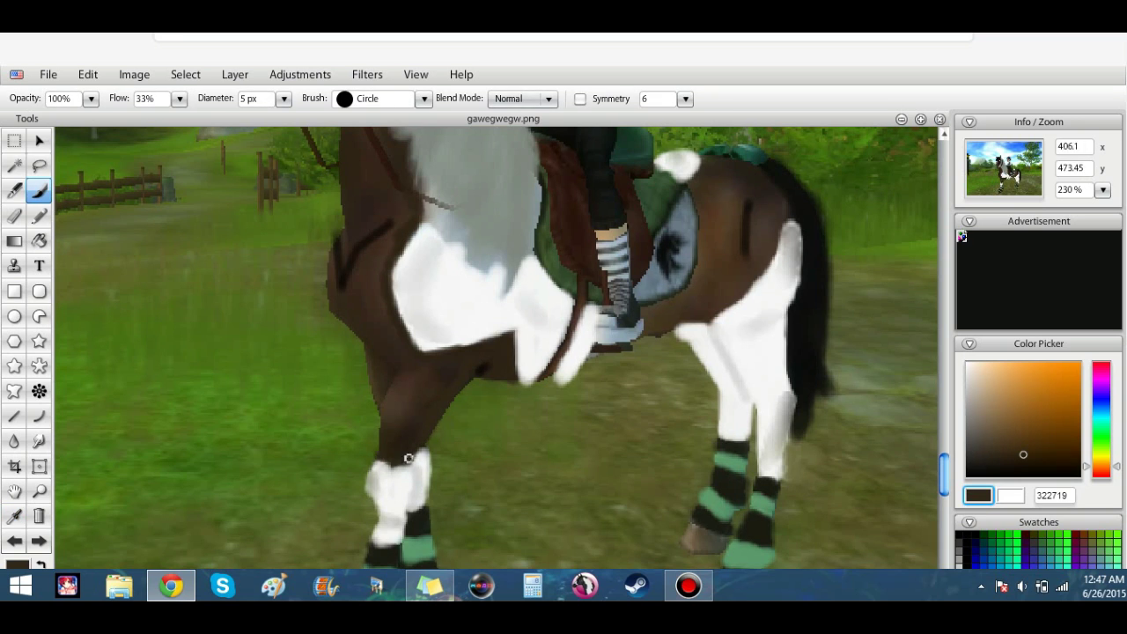
left_click_drag(402, 402, 399, 445)
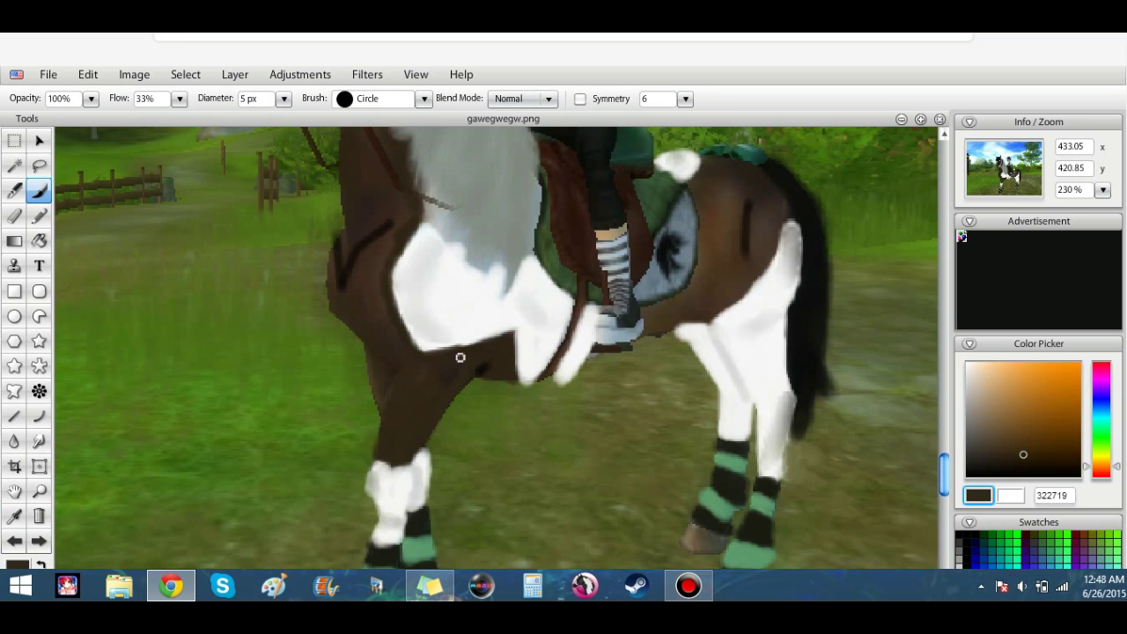
left_click(14, 440)
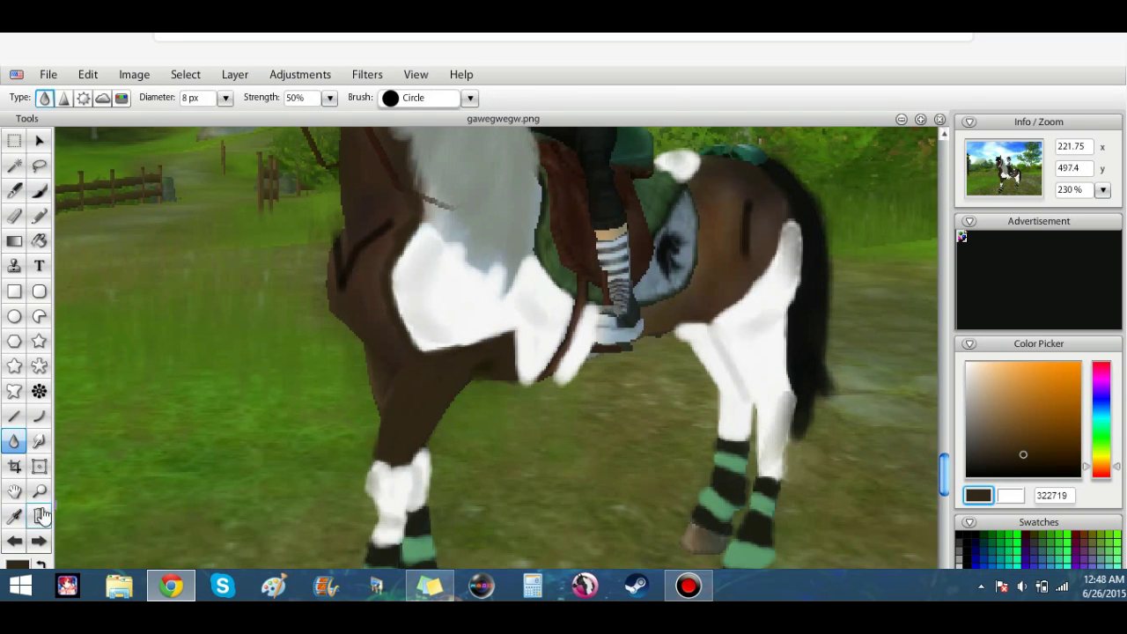
left_click(14, 516)
left_click(15, 441)
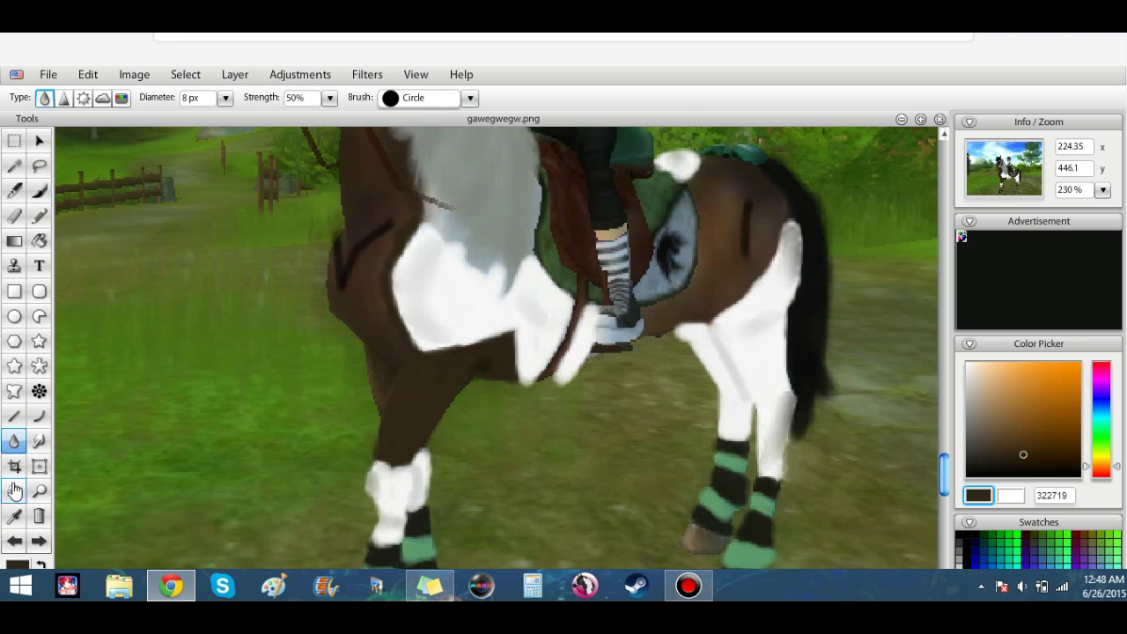
Step: Add black shading at the top of the front leg just below the chest and blur it
left_click(14, 516)
left_click(508, 391)
key("b")
mouse_move(371, 349)
left_mouse_down()
mouse_move(368, 388)
mouse_move(388, 379)
left_mouse_up()
key("d")
left_click(14, 440)
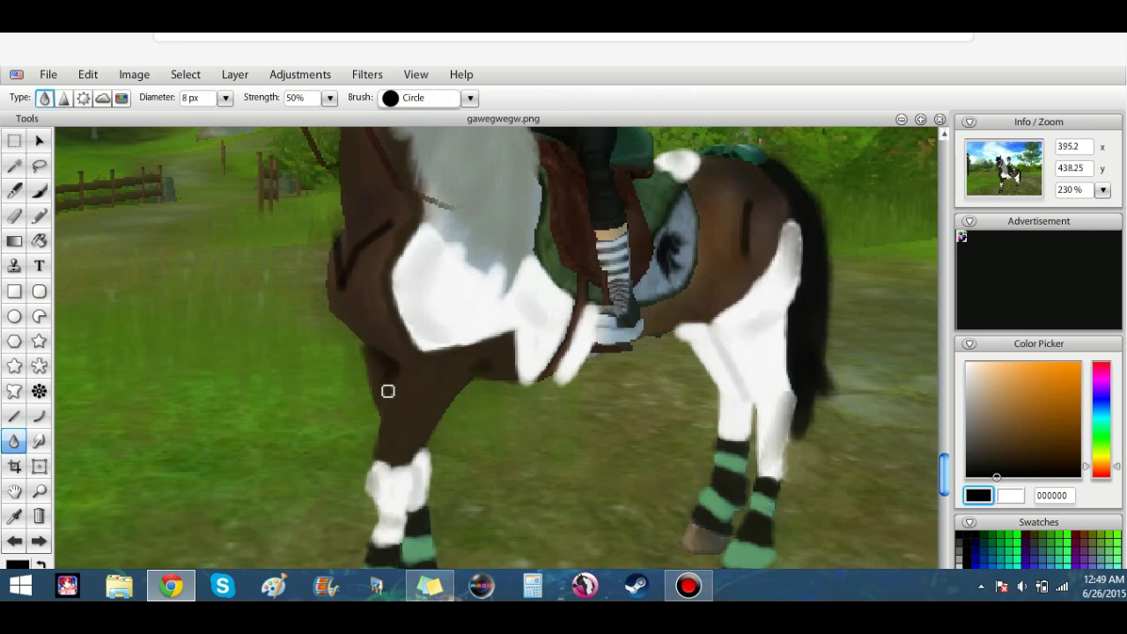
Step: Blend browns 463827 and 393125 over the lower chest and upper front leg with brush and blur
left_click(1019, 442)
left_click(1006, 451)
key("b")
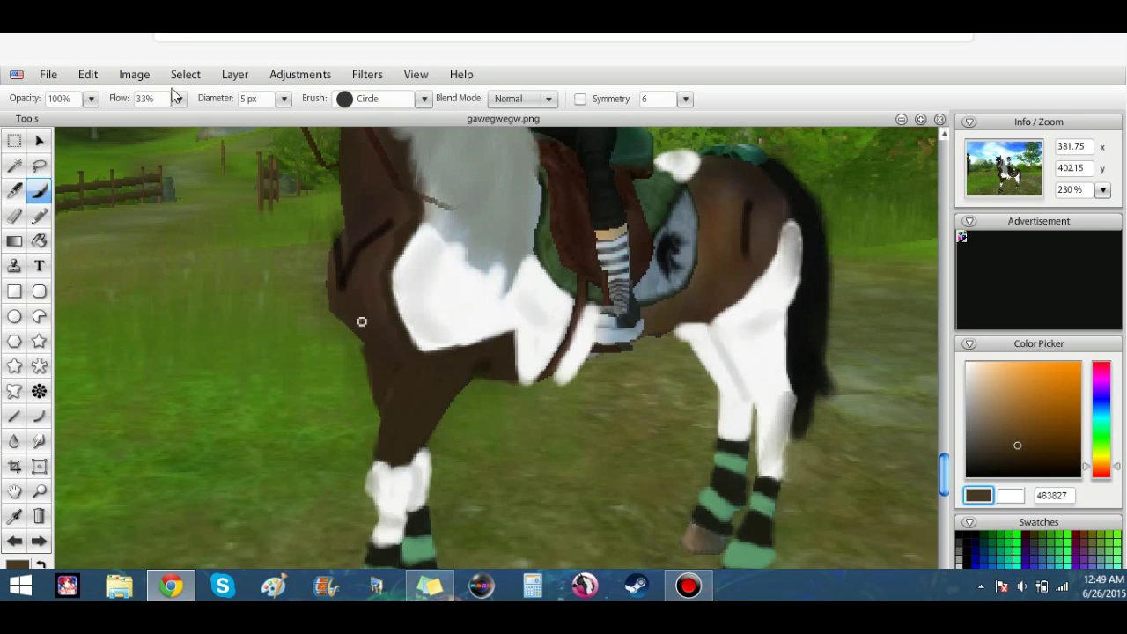
key("r")
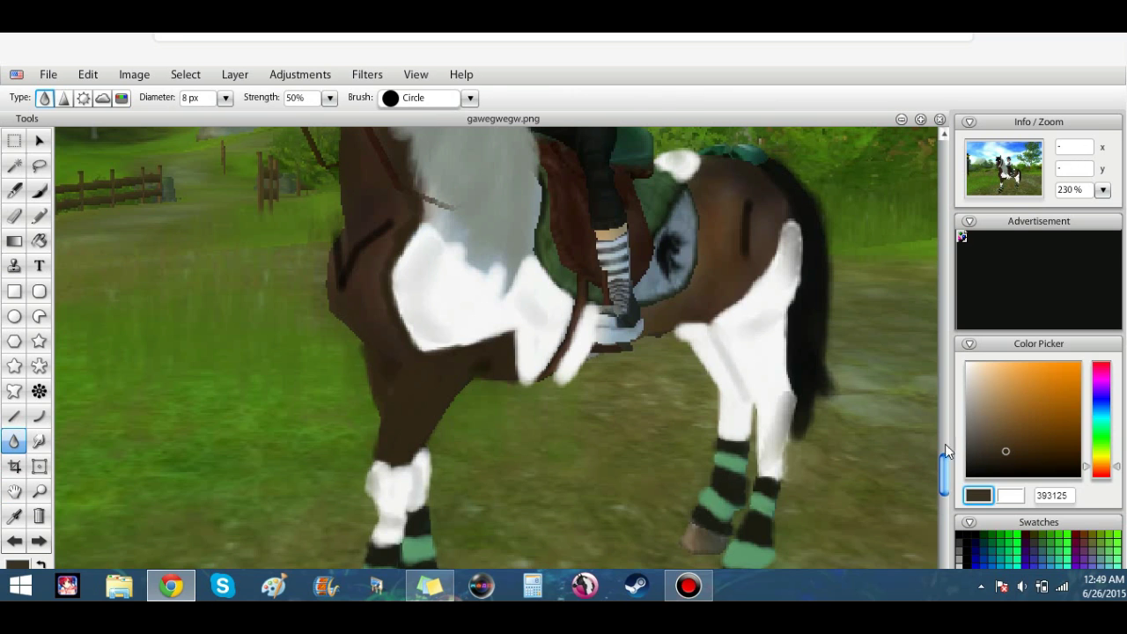
Step: Sample dark brown 302417 and paint an even coat over the horse's neck and chest, covering the black lines
left_click_drag(947, 480, 945, 432)
key("b")
left_click_drag(389, 325, 379, 396)
key("i")
left_click(402, 321)
key("b")
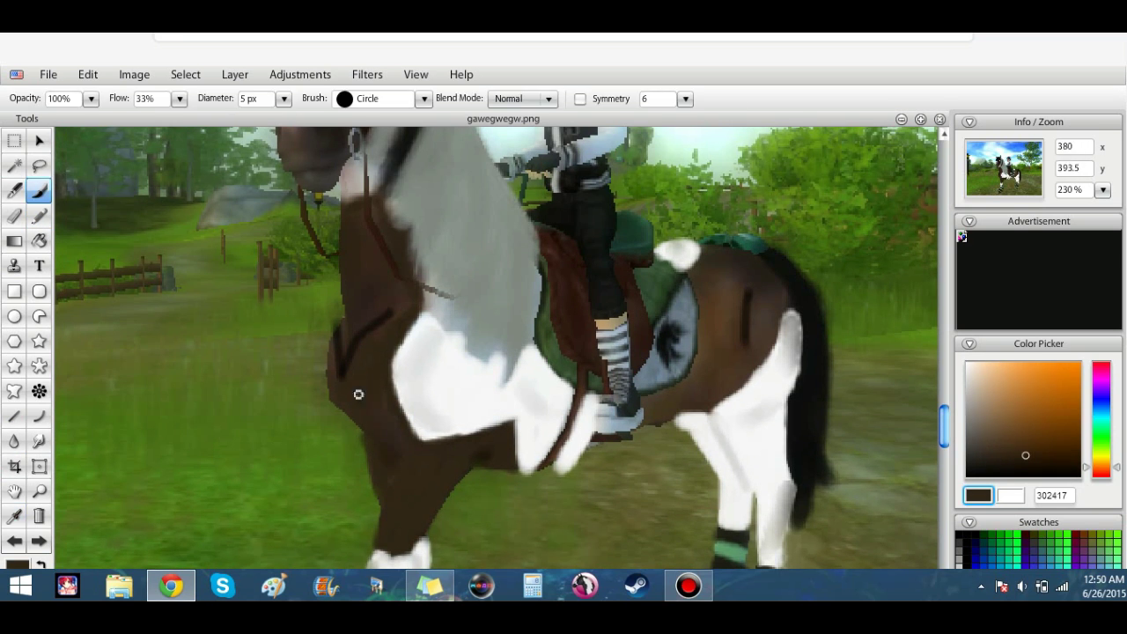
mouse_move(331, 369)
left_mouse_down()
mouse_move(337, 352)
mouse_move(375, 338)
left_mouse_up()
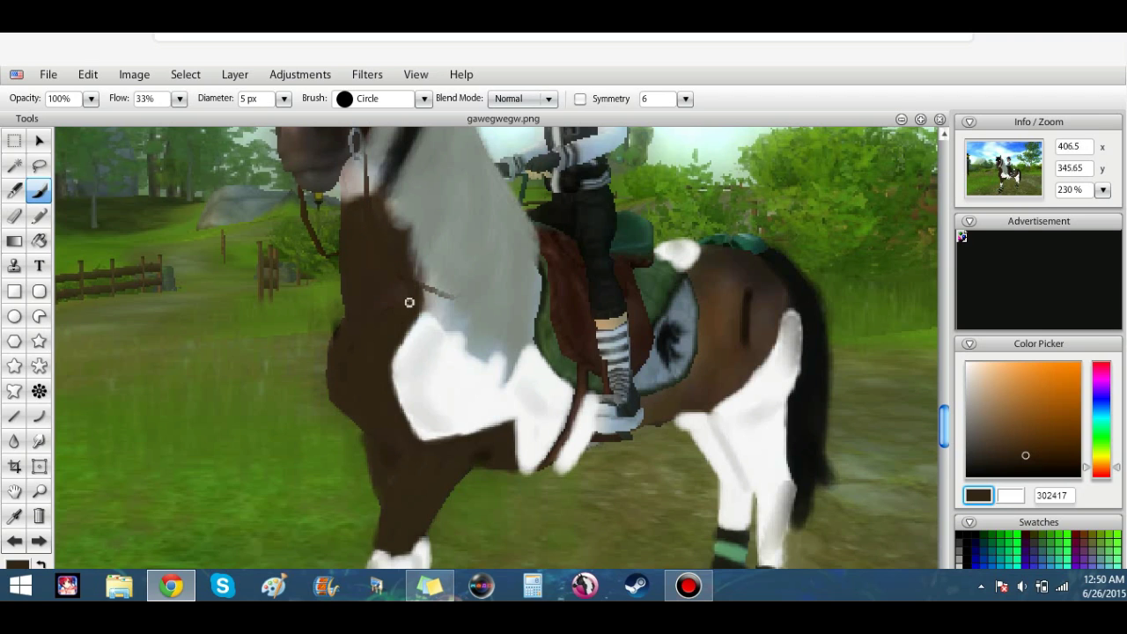
Step: Shade the chest crease with darker brown 21190f using a 2 px brush and blur it
left_click(342, 368, "alt")
left_click(284, 99)
left_click_drag(236, 118, 231, 119)
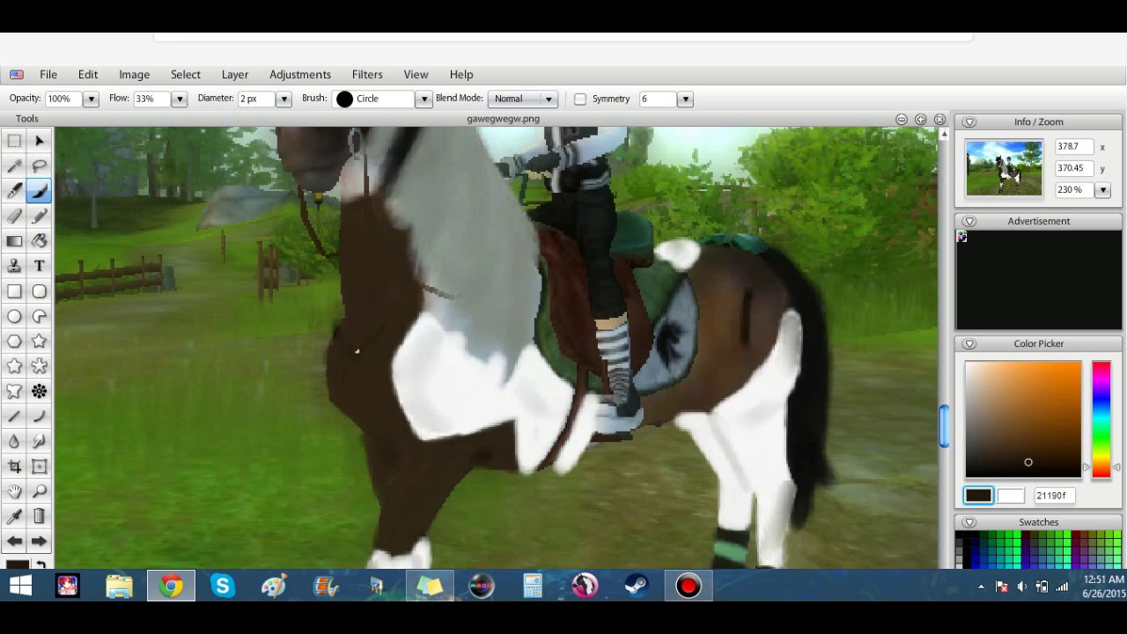
key("r")
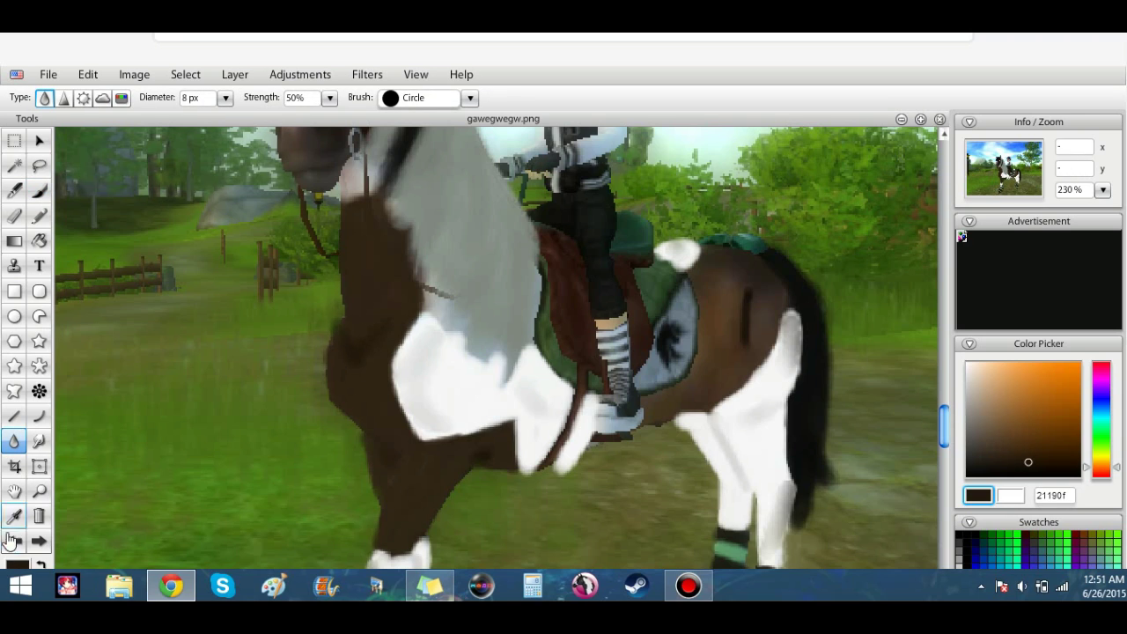
Step: Sample brown from the belly, return the brush to 5 px and paint over the hindquarters behind the saddle pad
left_click(538, 461, "alt")
key("b")
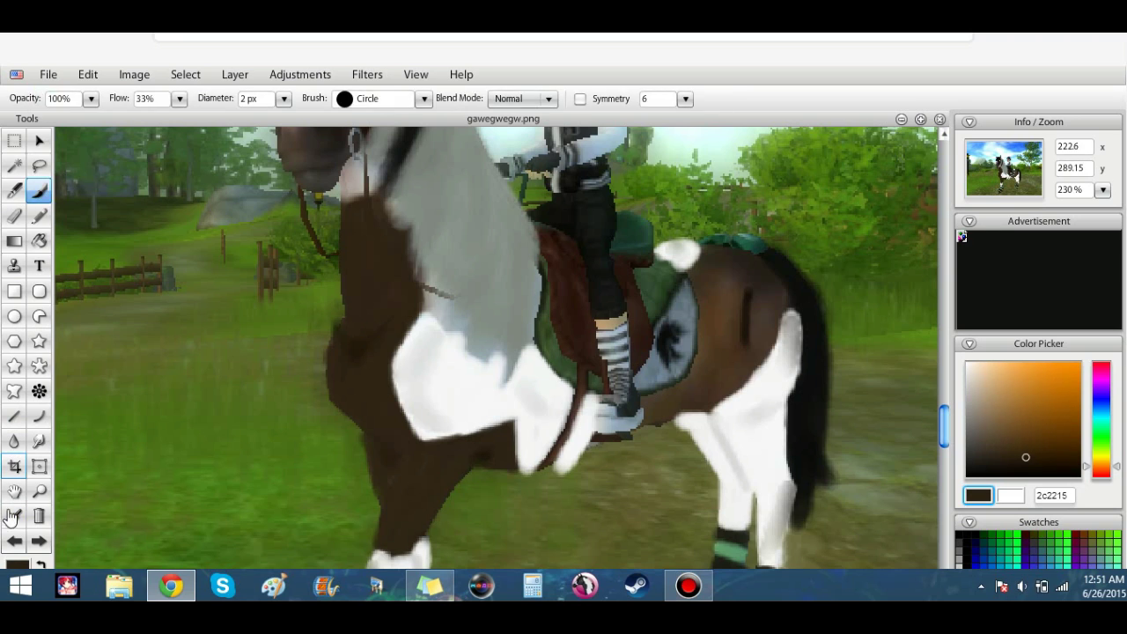
left_click(284, 98)
left_click_drag(231, 118, 236, 118)
mouse_move(752, 322)
left_mouse_down()
mouse_move(760, 305)
mouse_move(793, 307)
left_mouse_up()
mouse_move(699, 268)
left_mouse_down()
mouse_move(711, 340)
mouse_move(725, 286)
mouse_move(716, 312)
mouse_move(715, 292)
mouse_move(734, 303)
mouse_move(752, 279)
mouse_move(731, 287)
mouse_move(752, 273)
mouse_move(719, 258)
mouse_move(704, 316)
mouse_move(728, 314)
mouse_move(697, 352)
mouse_move(728, 367)
left_mouse_up()
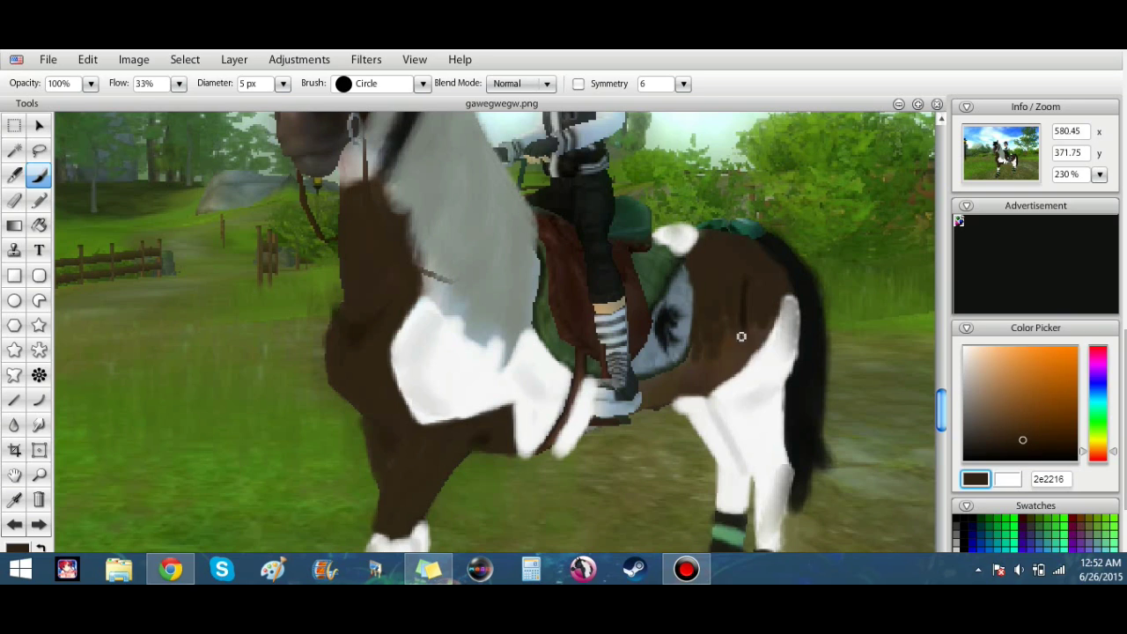
Step: Finish covering the lower hindquarters with dark brown 2e2316 and blur the thigh shading
mouse_move(743, 332)
left_mouse_down()
mouse_move(717, 378)
mouse_move(732, 369)
mouse_move(660, 400)
mouse_move(642, 386)
mouse_move(663, 384)
mouse_move(705, 355)
left_mouse_up()
left_click(15, 500)
left_click(718, 304)
left_click(39, 176)
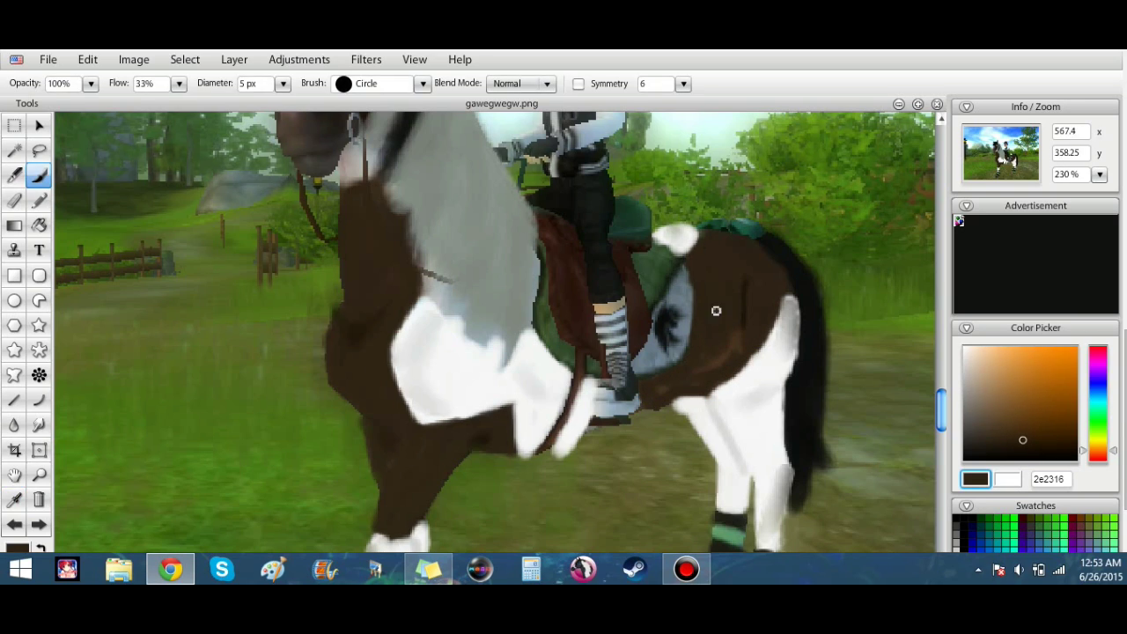
key("r")
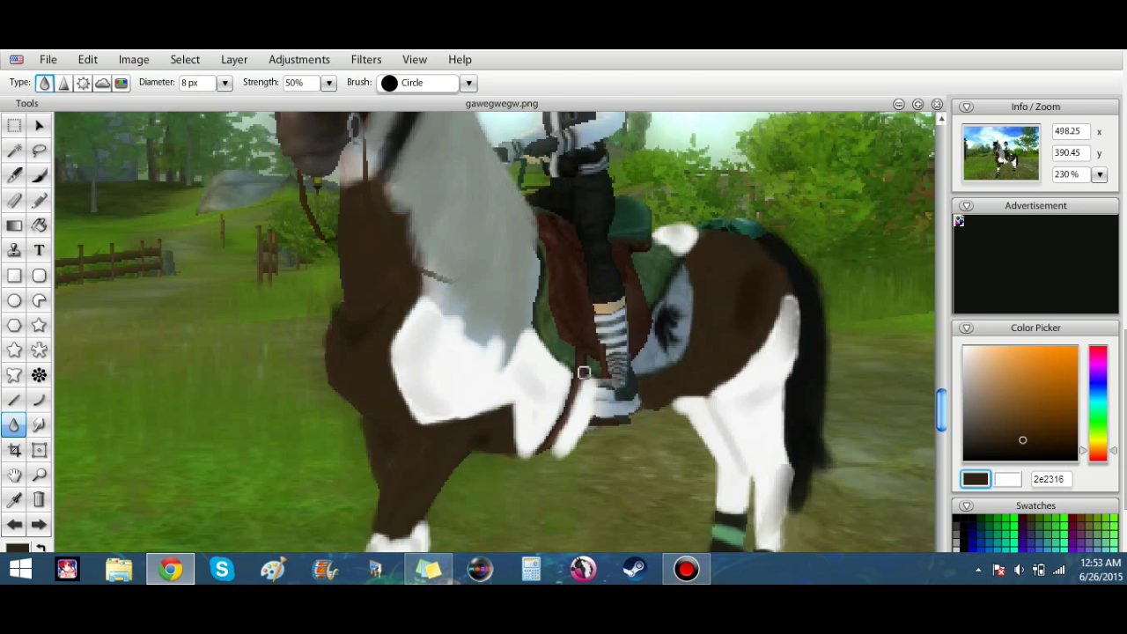
key("b")
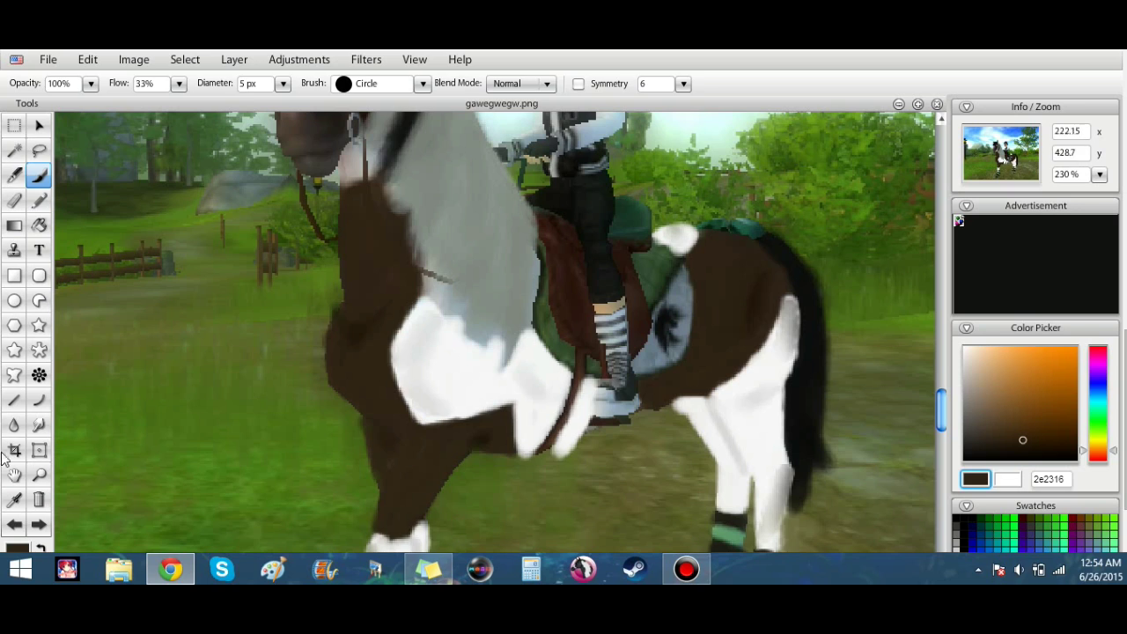
key("r")
Step: Sample grass green 656c36 and paint over the white spilling past the belly outline
left_click(14, 499)
left_click(468, 473)
key("b")
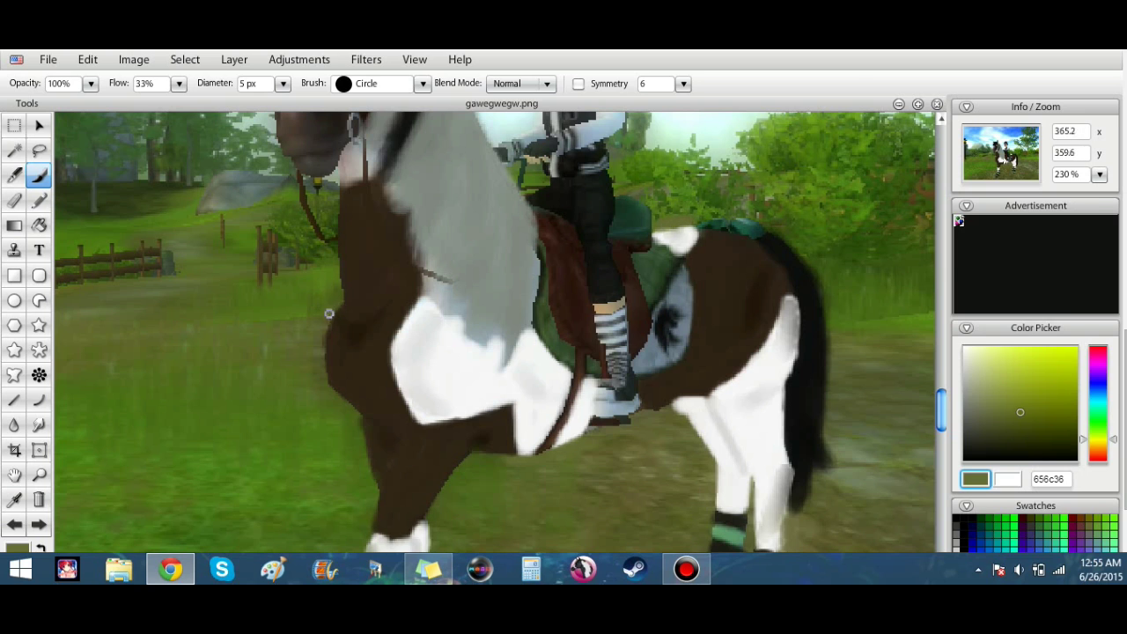
Step: Sample the off-white e6e7e7 from the chest patch, paint a blaze down the horse's face and blur it
left_click_drag(941, 413, 941, 304)
left_click(420, 516, "alt")
left_click_drag(312, 250, 292, 310)
left_click(14, 425)
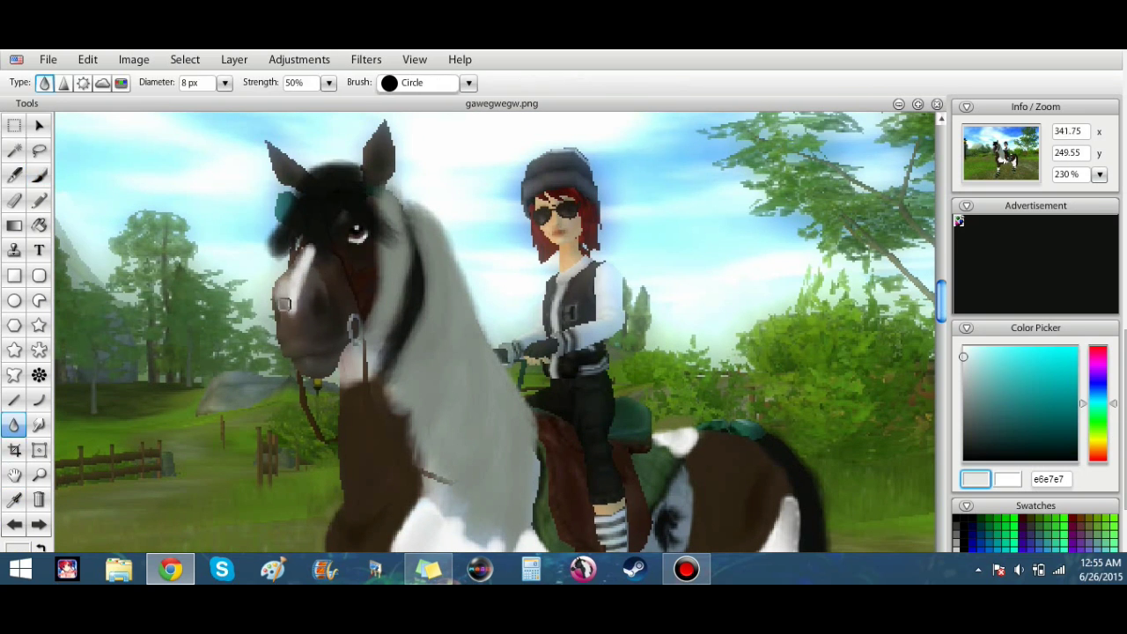
Step: Sample dark browns from the muzzle and darken the front edge of the nose around the nostril
left_click(14, 500)
left_click(297, 324)
left_click(39, 175)
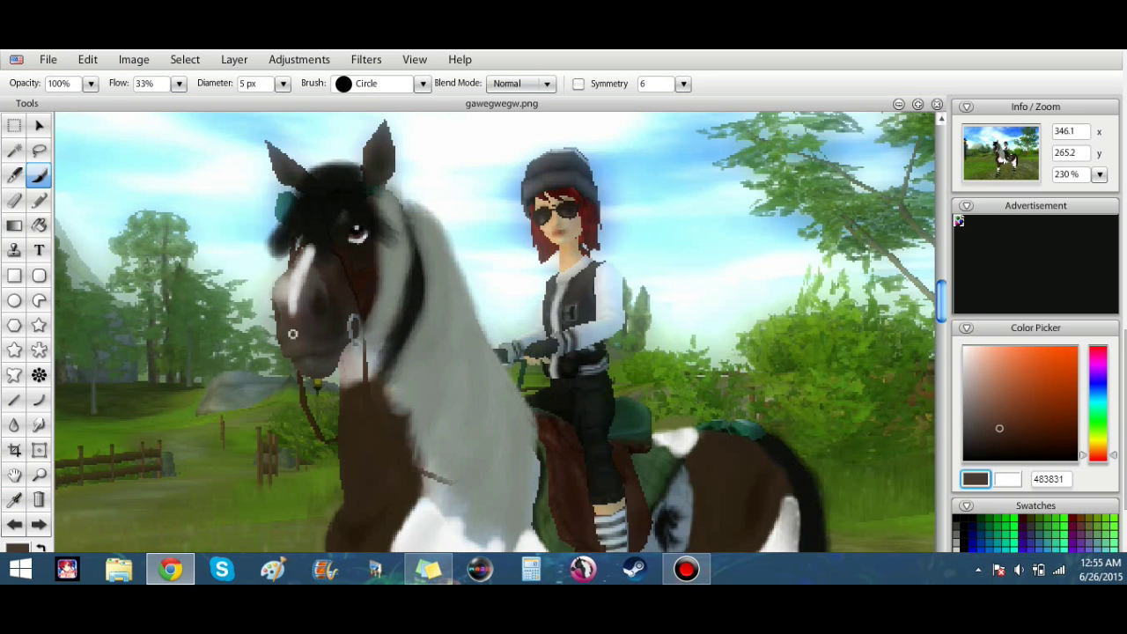
left_click(323, 330, "alt")
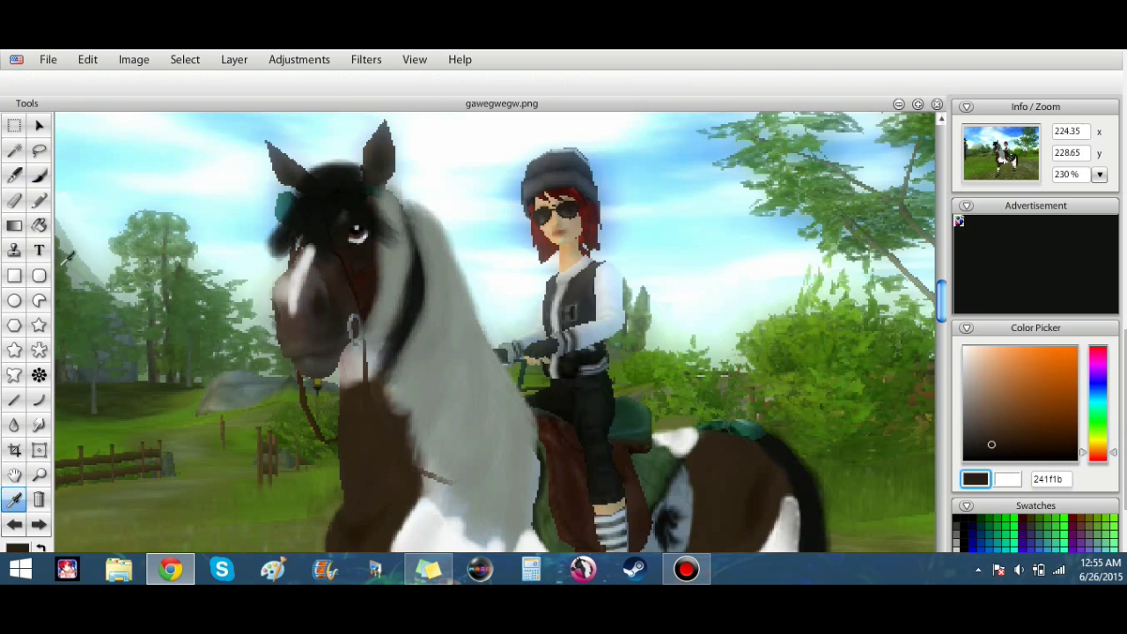
left_click(320, 321, "alt")
left_click_drag(275, 309, 274, 329)
Step: Detail the front nostril in black with a 2 px brush and switch to blur for blending
left_click(988, 460)
left_click(282, 84)
left_click_drag(232, 104, 227, 104)
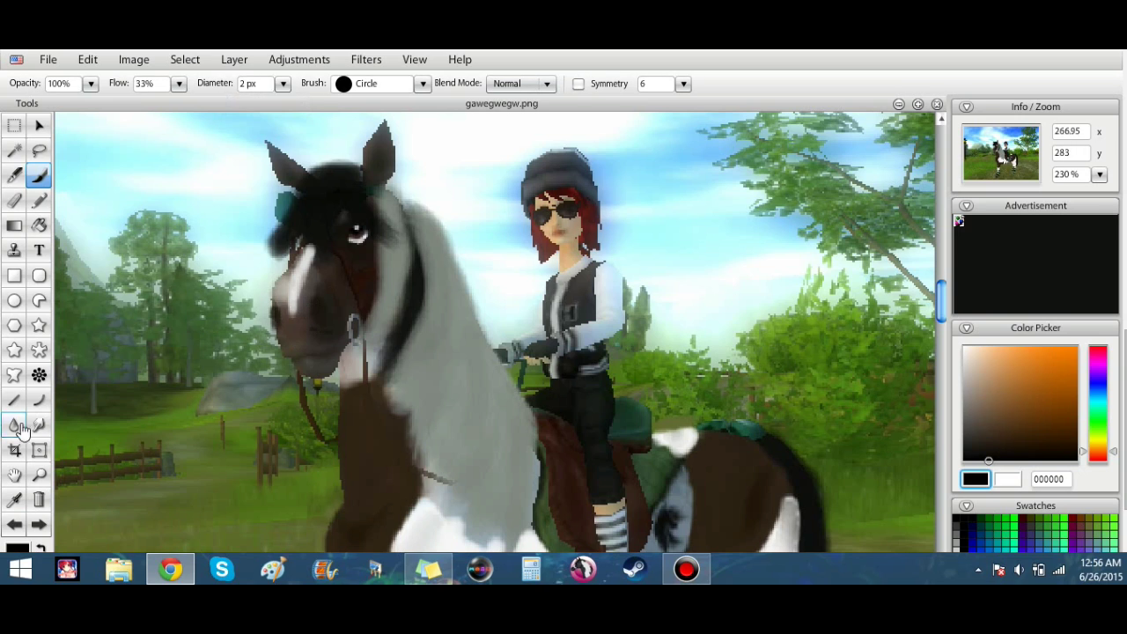
left_click(16, 427)
Step: Sample browns around the mouth and paint the lips and chin with a 5 px brush
left_click(14, 501)
left_click(311, 357)
left_click(39, 175)
left_click(280, 86)
left_click(232, 104)
left_click(338, 355, "alt")
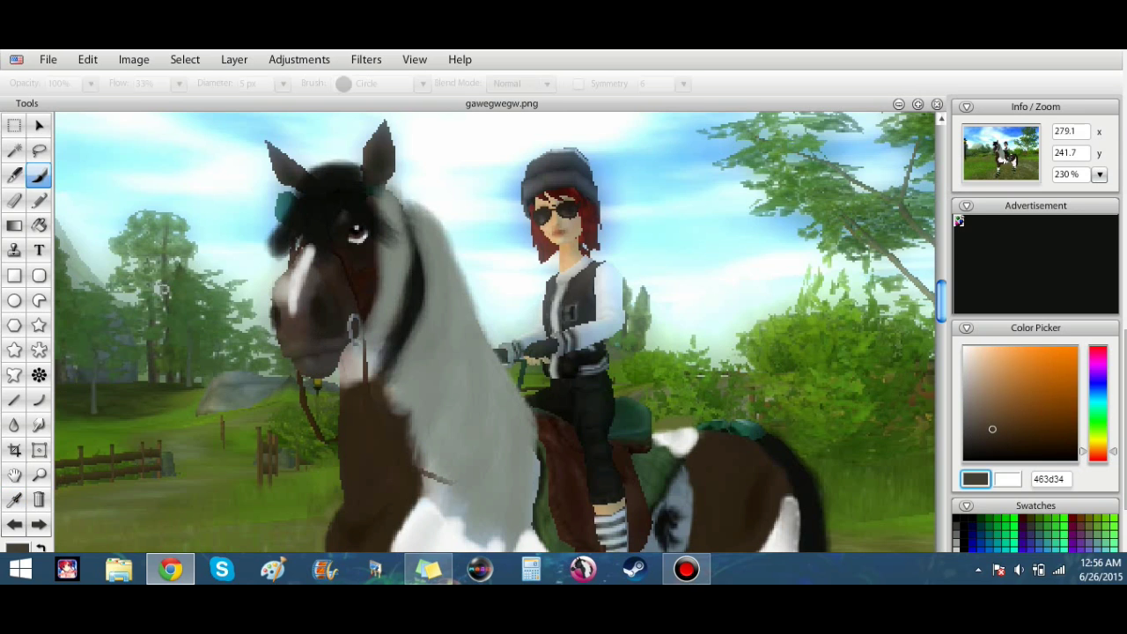
left_click(325, 379)
left_click(39, 176)
left_click_drag(310, 360, 310, 375)
Step: Sample brown tones from the chin and face and repaint the cheek with 2c2017
left_click(13, 500)
left_click(327, 381)
left_click(39, 175)
left_click(334, 265, "alt")
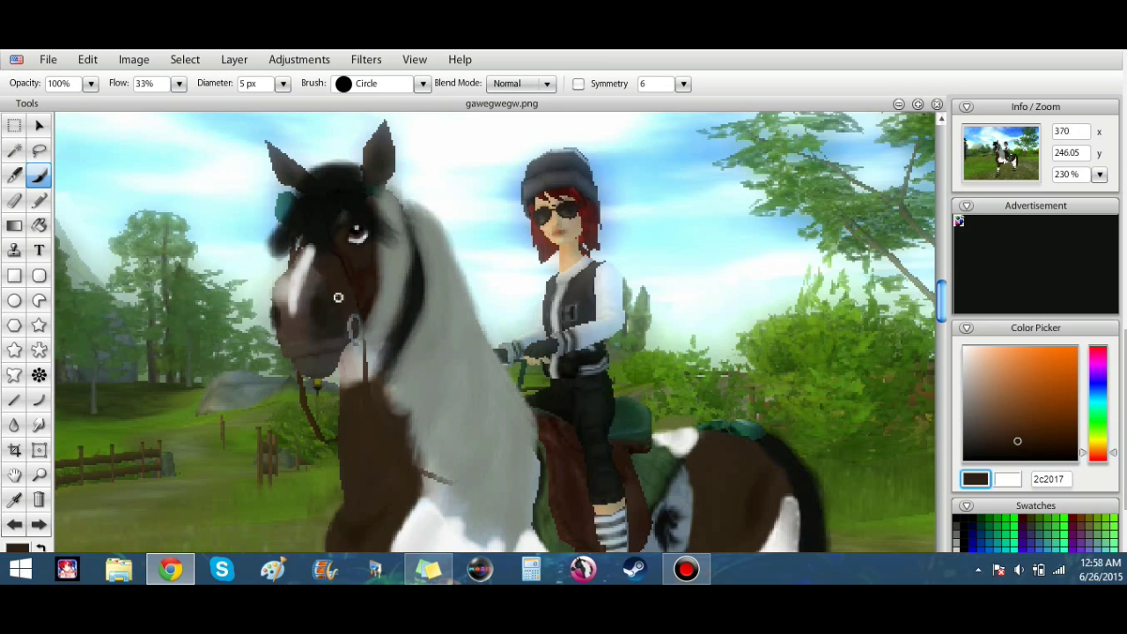
Step: Sample the light colour of the blaze and paint a white patch on the throat below the bit
left_click(13, 500)
left_click(302, 268)
left_click(39, 175)
mouse_move(347, 352)
left_mouse_down()
mouse_move(348, 381)
mouse_move(375, 378)
mouse_move(356, 386)
left_mouse_up()
Step: Zoom to 421% on the horse's head and sample dark grey 373232 from the chin beside the throat patch
left_click(1100, 174)
left_click_drag(1043, 193, 1035, 207)
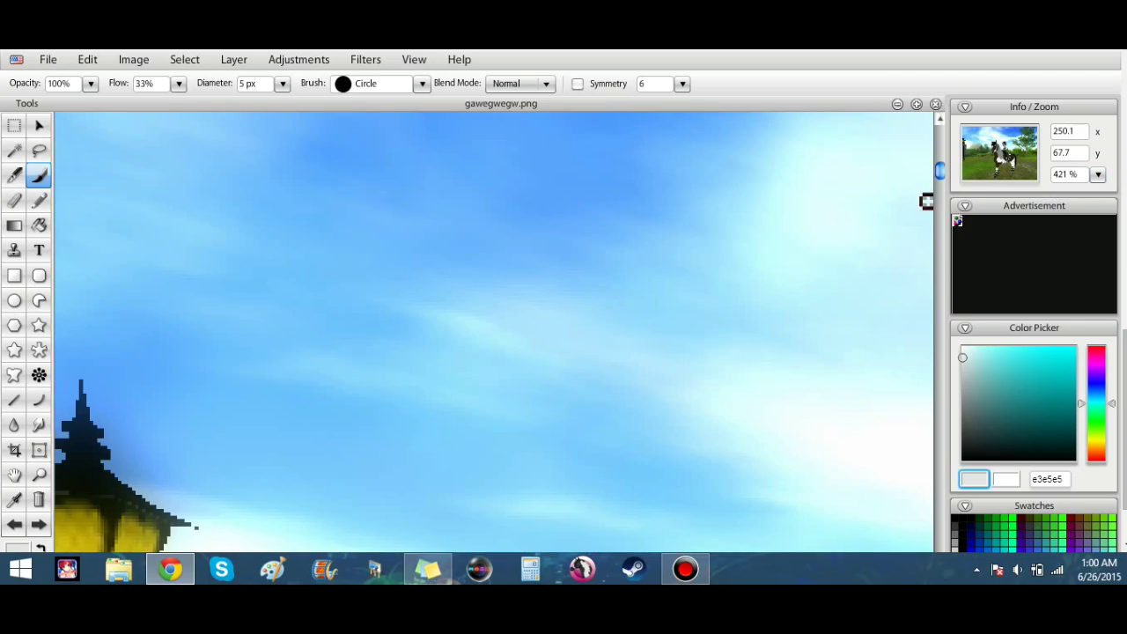
scroll(1014, 315, "down", 5)
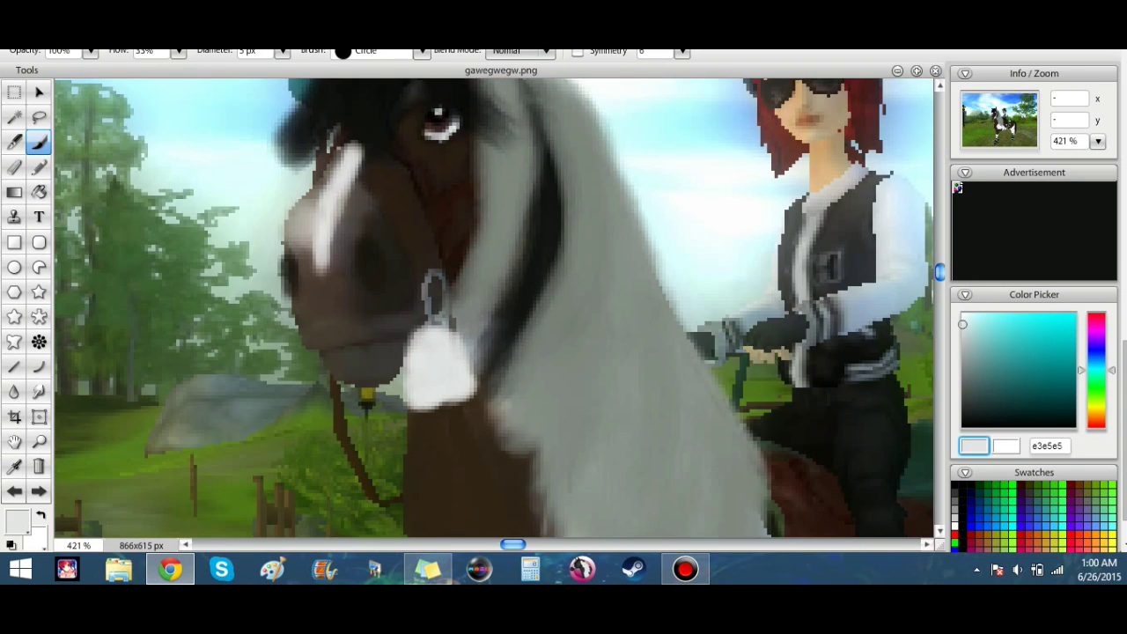
left_click(407, 345, "alt")
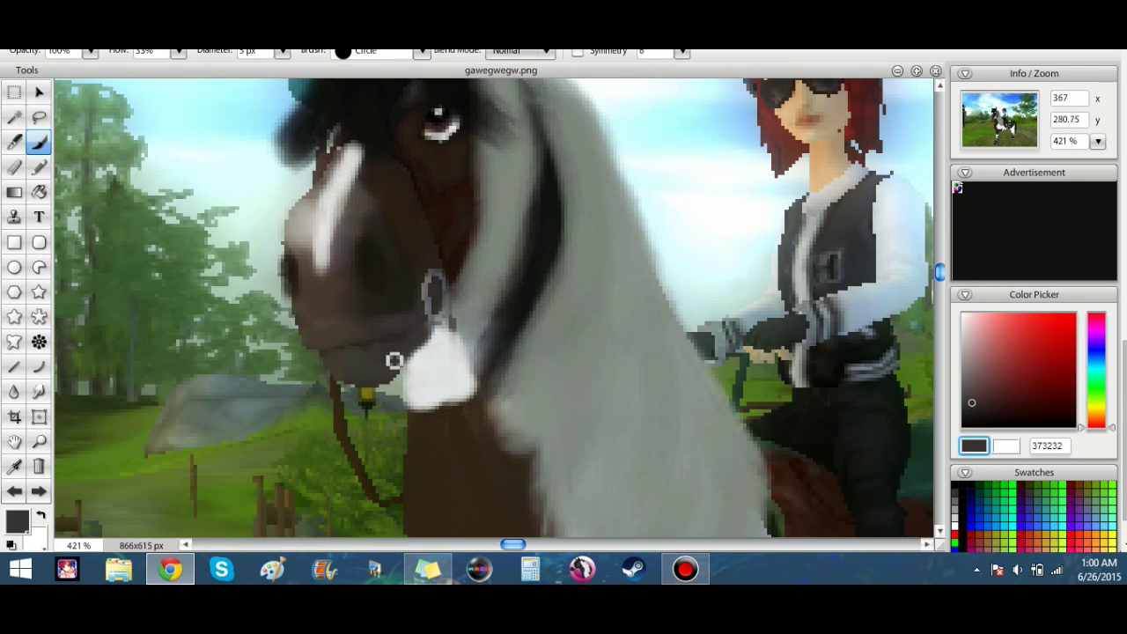
Step: Paint grey a19e9e shading along the top of the white throat patch with a 2 px brush and blur it
left_click(963, 341)
left_click(281, 54)
left_click(227, 69)
left_click(427, 345)
left_click(966, 356)
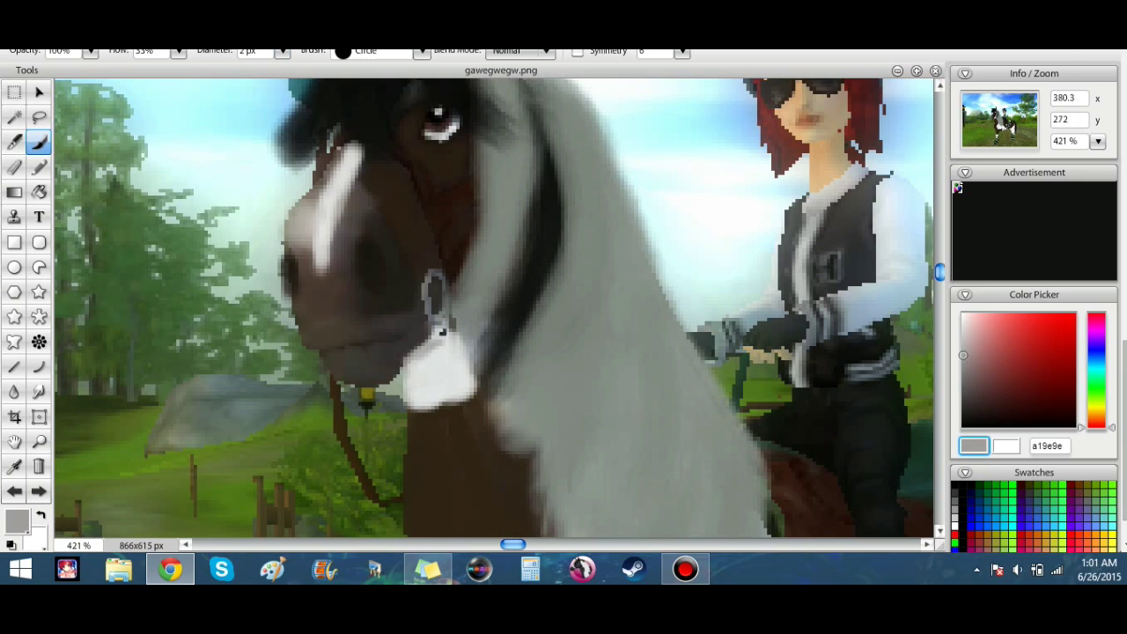
key("r")
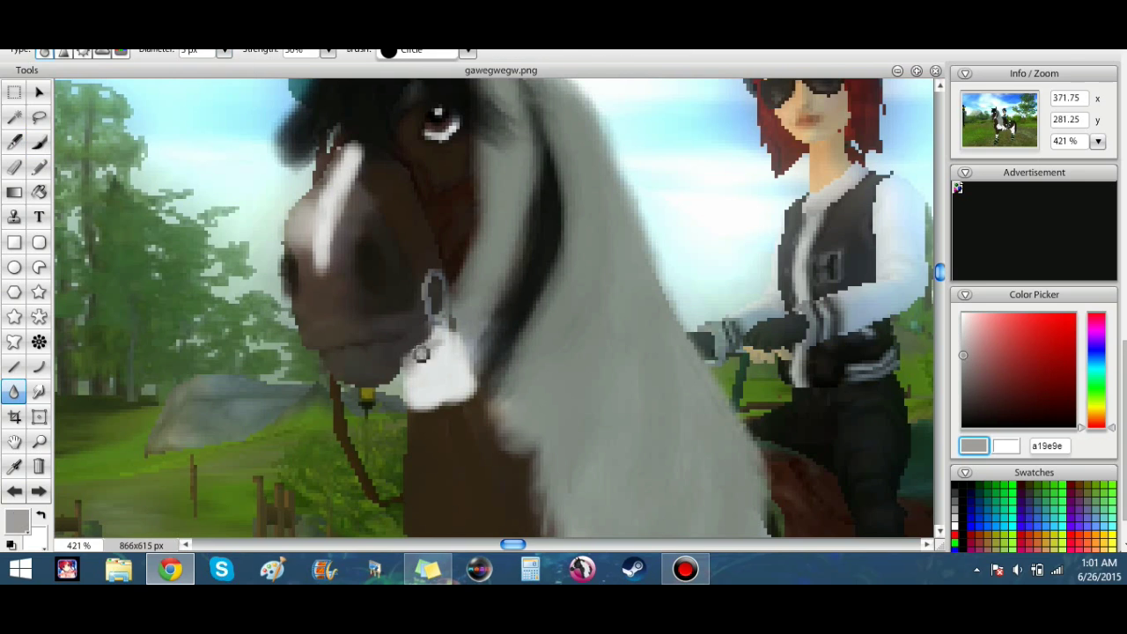
key("b")
key("r")
Step: Sample black 111111 from the forelock and change the brush shape to Oil Brush 5
scroll(399, 404, "up", 3)
key("i")
left_click(415, 206)
key("b")
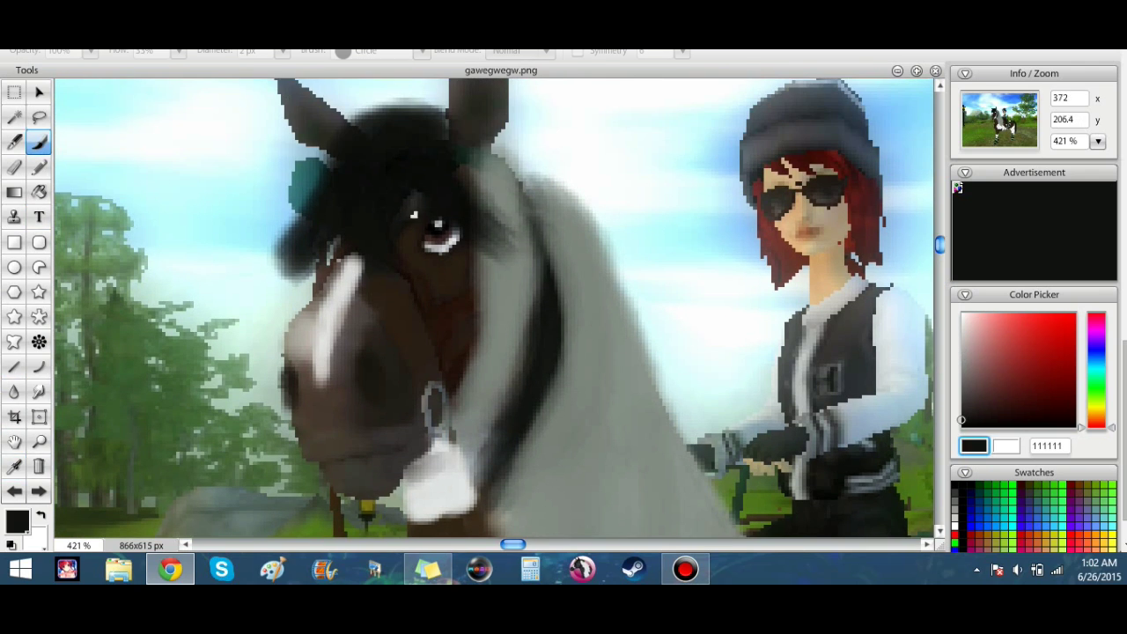
left_click(421, 53)
left_click(290, 111)
left_click(283, 53)
Step: Try an oil brush stroke down the horse's mane at 287% zoom and undo it
left_click(1098, 142)
left_click_drag(1055, 160, 1044, 160)
left_click_drag(760, 544, 578, 544)
left_click_drag(940, 340, 942, 293)
key("bracketright")
left_click_drag(441, 264, 436, 356)
key("ctrl+z")
key("ctrl+z")
Step: Sample the mane's grey 88928b and paint hair strokes down its length with the 8 px oil brush
key("i")
left_click(370, 167)
key("b")
left_click_drag(393, 102, 403, 152)
mouse_move(370, 309)
left_mouse_down()
mouse_move(391, 388)
mouse_move(436, 452)
mouse_move(410, 422)
left_mouse_up()
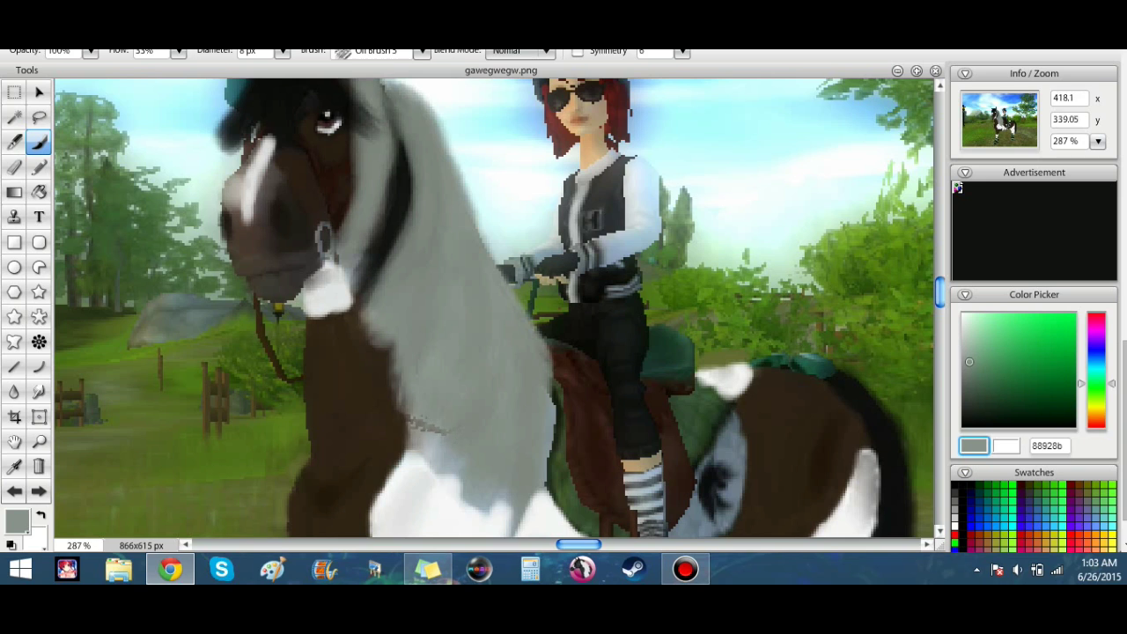
left_click_drag(465, 490, 508, 532)
Step: Add grey oil brush strokes to the lower mane and along its edge beside the saddle
left_click_drag(942, 298, 942, 371)
mouse_move(529, 335)
left_mouse_down()
mouse_move(482, 352)
mouse_move(457, 299)
left_mouse_up()
left_click_drag(352, 166, 394, 178)
mouse_move(521, 268)
left_mouse_down()
mouse_move(551, 273)
mouse_move(554, 300)
mouse_move(539, 310)
left_mouse_up()
mouse_move(551, 283)
left_mouse_down()
mouse_move(540, 327)
mouse_move(545, 304)
left_mouse_up()
left_click(14, 467)
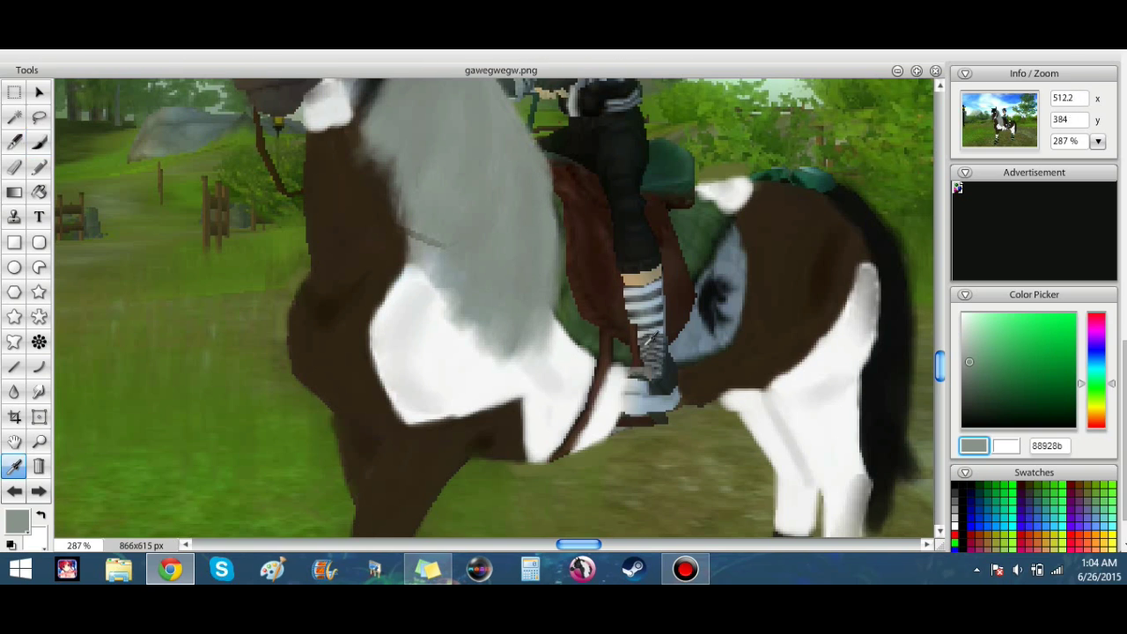
Step: Sample brown 3a2419 from the saddle strap and repaint the strap beside the rider's calf with the 5 px Circle brush
left_click(634, 337)
left_click(39, 142)
left_click(423, 53)
left_click(189, 94)
left_click(283, 52)
left_click_drag(630, 333, 635, 356)
key("ctrl+z")
left_click(282, 53)
left_click_drag(231, 70, 229, 69)
left_click_drag(638, 333, 634, 330)
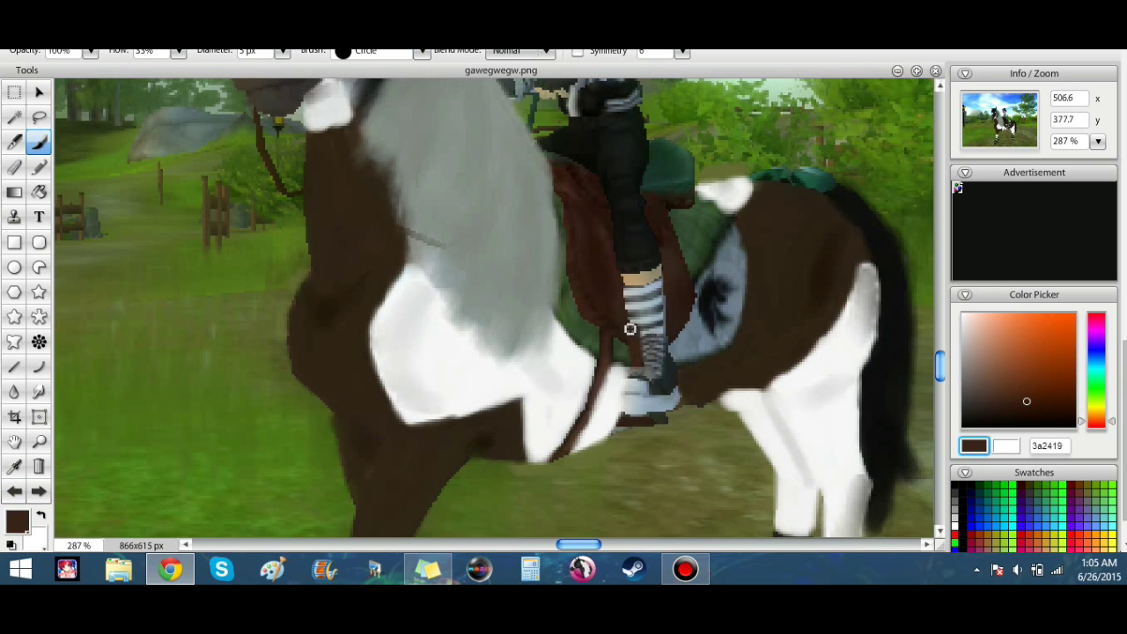
Step: Pick a darker brown and paint a stroke across the rider's boot and stirrup
left_click(1015, 426)
mouse_move(674, 389)
left_mouse_down()
mouse_move(644, 364)
mouse_move(671, 396)
mouse_move(666, 424)
mouse_move(622, 422)
mouse_move(624, 373)
mouse_move(621, 401)
left_mouse_up()
scroll(558, 370, "down", 2)
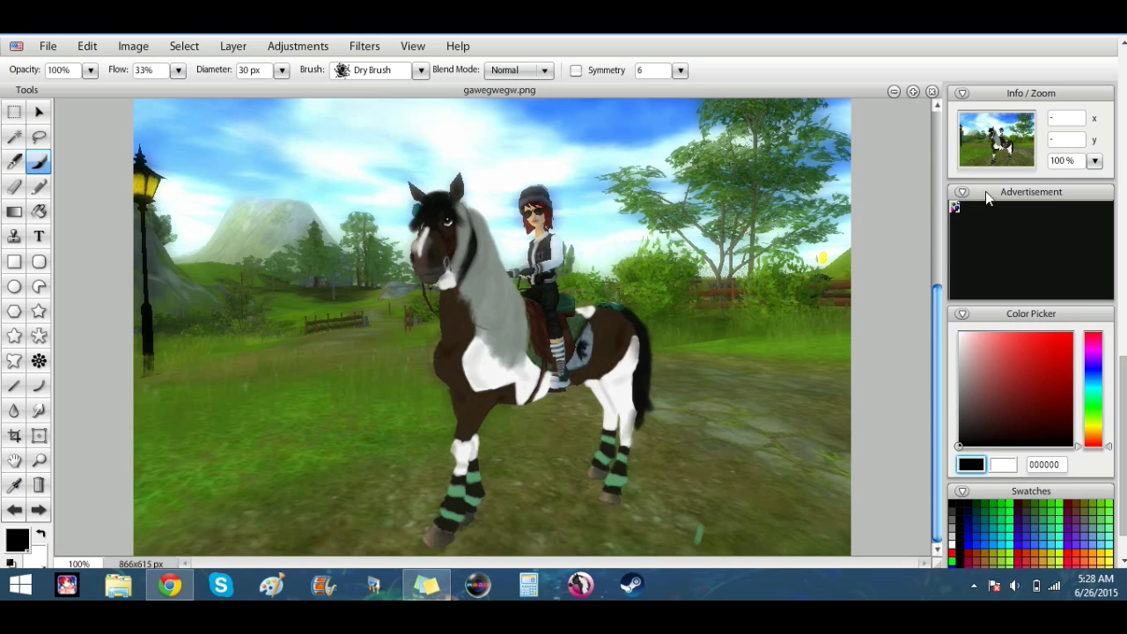
Step: Paint the horse's cheek in sampled brown 27120b with the 8 px Circle brush at 253% zoom
left_click_drag(986, 191, 1041, 183)
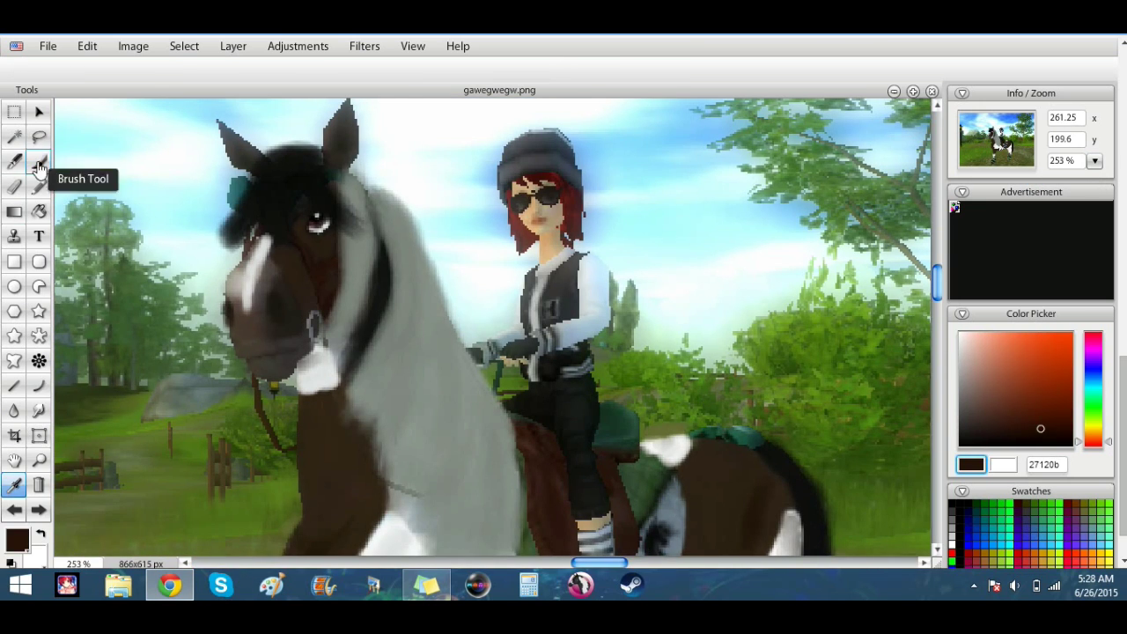
left_click(421, 69)
left_click(264, 109)
left_click(282, 70)
left_click(291, 285)
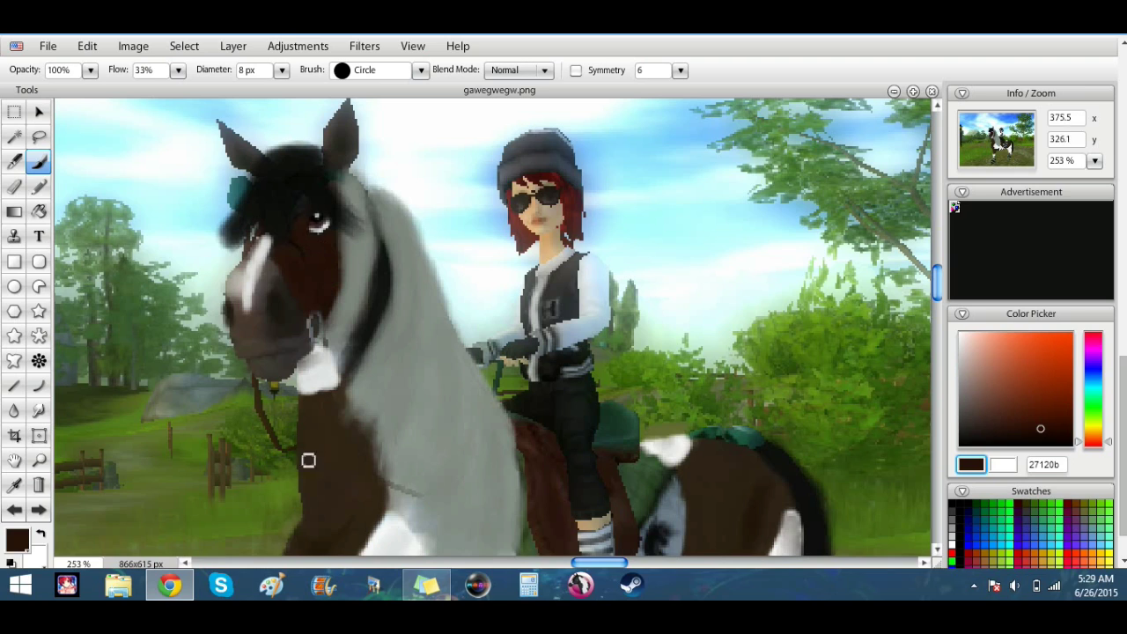
Step: Sample brown 2f2317 from the horse's neck and paint it over the cheek below the eye
left_click(14, 485)
left_click(319, 456)
left_click(38, 162)
mouse_move(285, 254)
left_mouse_down()
mouse_move(323, 305)
mouse_move(316, 247)
mouse_move(293, 271)
left_mouse_up()
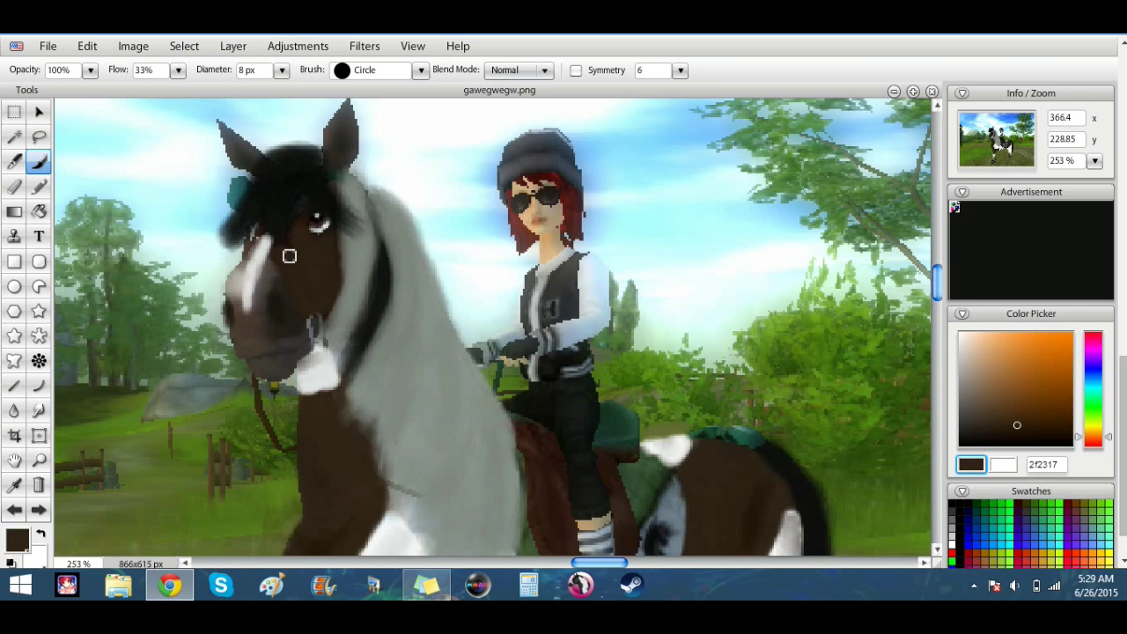
Step: Reduce the Circle brush to 2 px and zoom in to 399% on the horse's face
left_click(281, 70)
left_click_drag(231, 94, 227, 94)
left_click(1094, 161)
left_click_drag(1039, 181, 1048, 181)
left_click_drag(392, 563, 477, 563)
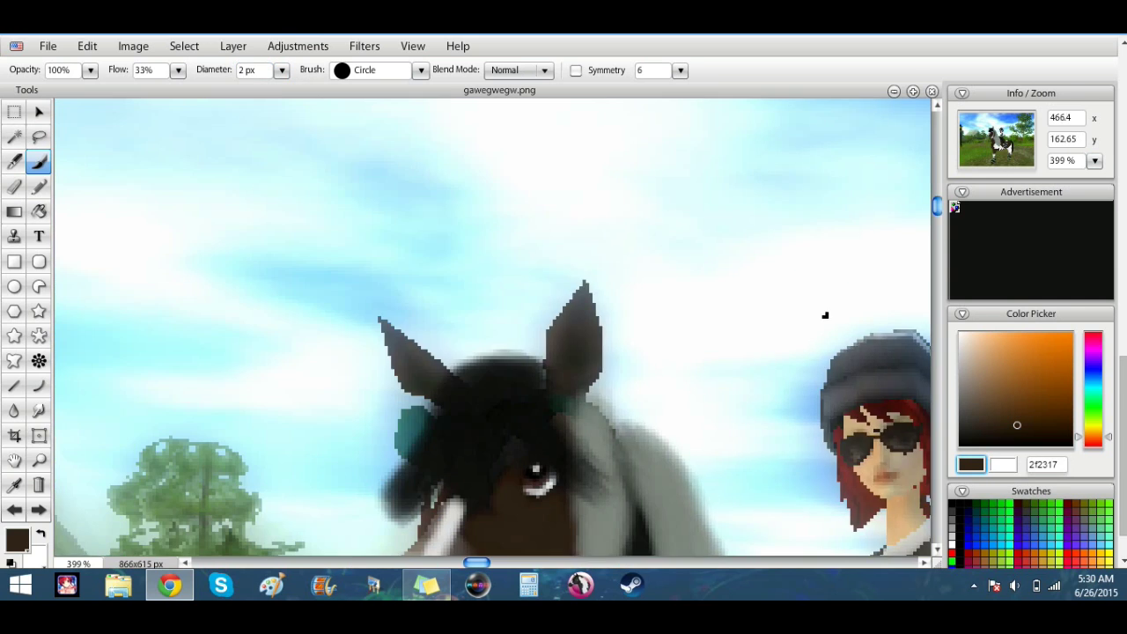
scroll(516, 537, "down", 5)
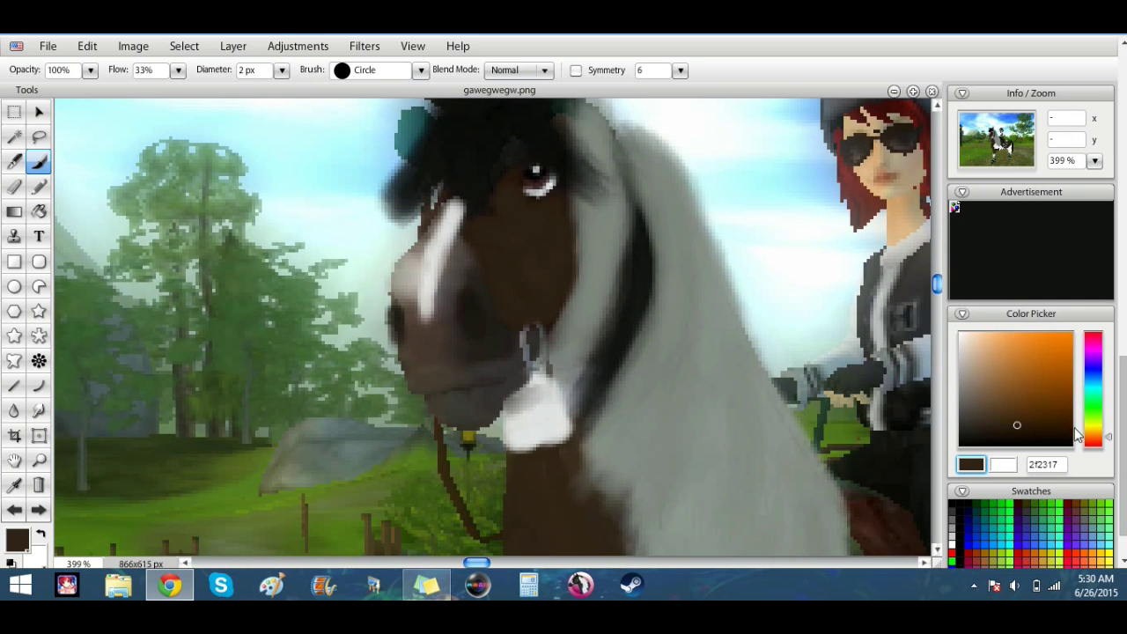
Step: Change the brush to a larger Oil Brush 5 and paint strokes on the horse's mane at 264% zoom
left_click(18, 540)
left_click(11, 115)
left_click(421, 70)
left_click(286, 128)
left_click(282, 70)
left_click_drag(227, 95, 236, 92)
left_click(674, 379)
left_click_drag(476, 563, 556, 568)
left_click(1095, 161)
left_click_drag(1050, 181, 1040, 181)
left_click_drag(867, 564, 550, 564)
left_click_drag(937, 402, 937, 309)
left_click_drag(530, 384, 530, 415)
left_click(550, 482)
Step: Sample grey 838a84 from the mane, paint oil brush hair strokes down it, and undo the last 17 px stroke
left_click(14, 485)
left_click(480, 366)
left_click(39, 162)
mouse_move(476, 278)
left_mouse_down()
mouse_move(515, 347)
mouse_move(543, 474)
mouse_move(558, 488)
mouse_move(527, 333)
mouse_move(478, 402)
mouse_move(496, 412)
mouse_move(488, 426)
mouse_move(502, 320)
mouse_move(555, 405)
mouse_move(568, 457)
left_mouse_up()
mouse_move(486, 271)
left_mouse_down()
mouse_move(441, 391)
mouse_move(496, 367)
left_mouse_up()
left_click(282, 71)
left_click_drag(236, 89, 232, 89)
mouse_move(484, 234)
left_mouse_down()
mouse_move(485, 213)
mouse_move(450, 295)
mouse_move(471, 269)
mouse_move(468, 159)
left_mouse_up()
left_click(14, 510)
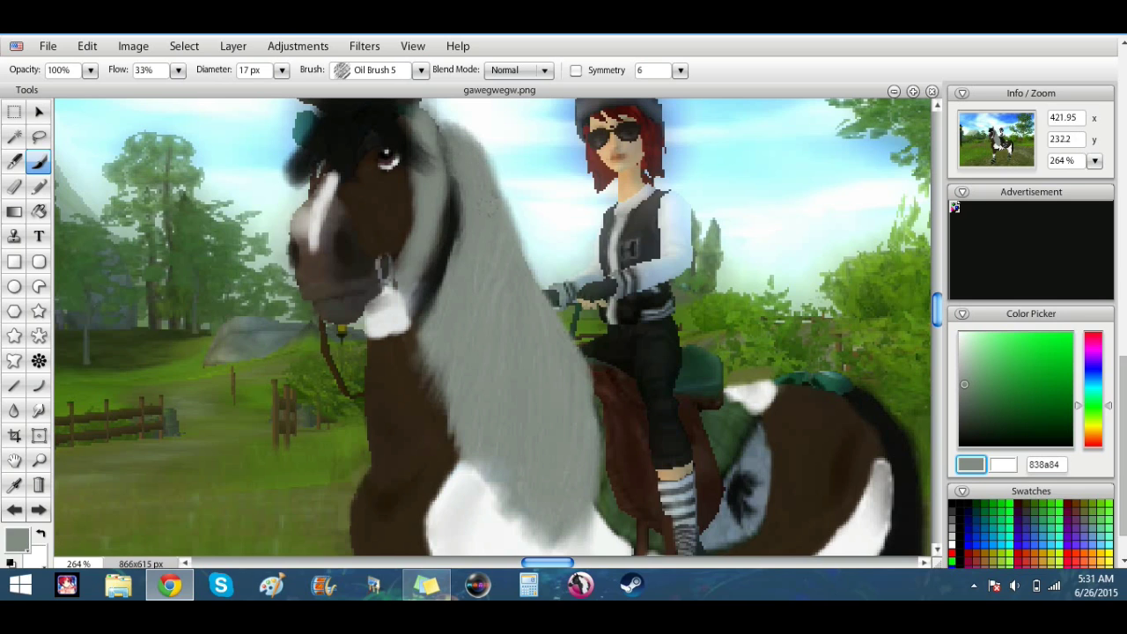
Step: Pick black and paint the dark strand along the mane's inner edge with Oil Brush 5 at 8 px
left_click_drag(456, 331, 422, 372)
left_click(982, 446)
left_click(281, 70)
left_click_drag(233, 89, 230, 89)
mouse_move(432, 126)
left_mouse_down()
mouse_move(451, 181)
mouse_move(447, 261)
mouse_move(426, 319)
left_mouse_up()
left_click_drag(453, 250, 416, 328)
left_click_drag(431, 123, 444, 203)
Step: Add short hair strokes across the middle and lower mane with the 8 px oil brush
left_click_drag(473, 317, 454, 346)
left_click_drag(551, 379, 524, 437)
left_click_drag(482, 380, 463, 422)
left_click_drag(547, 464, 539, 490)
left_click_drag(499, 224, 522, 370)
mouse_move(508, 327)
left_mouse_down()
mouse_move(522, 360)
mouse_move(493, 368)
left_mouse_up()
Step: Switch the brush colour from sampled mane grey 808883 to black 000000 and back to mane grey 7d857f
left_click(14, 485)
left_click(467, 304)
left_click(39, 162)
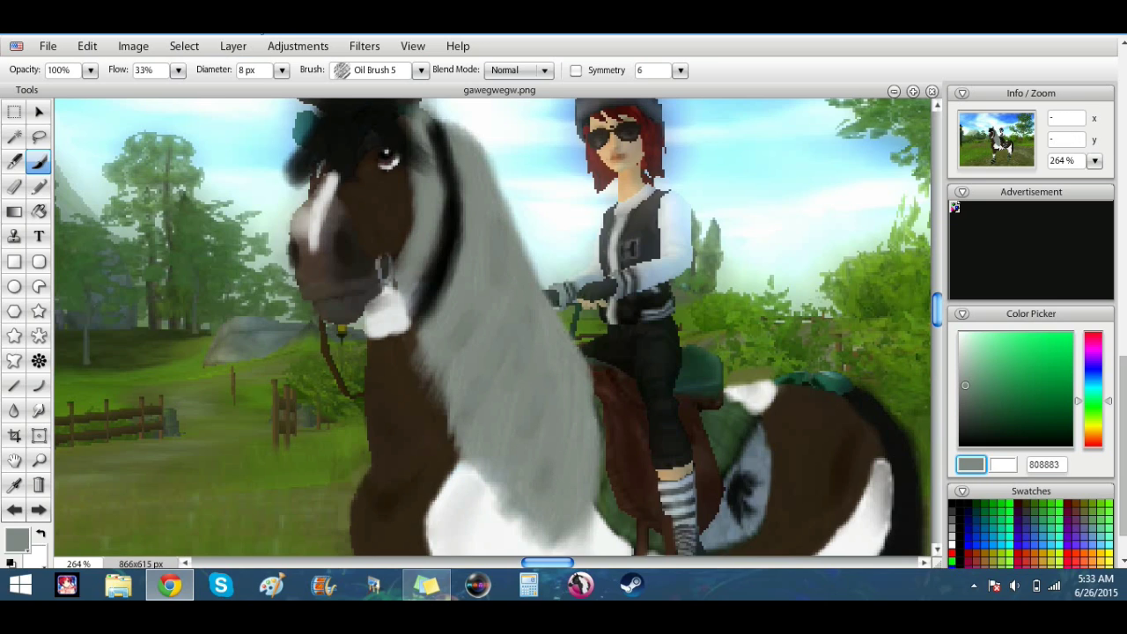
key("d")
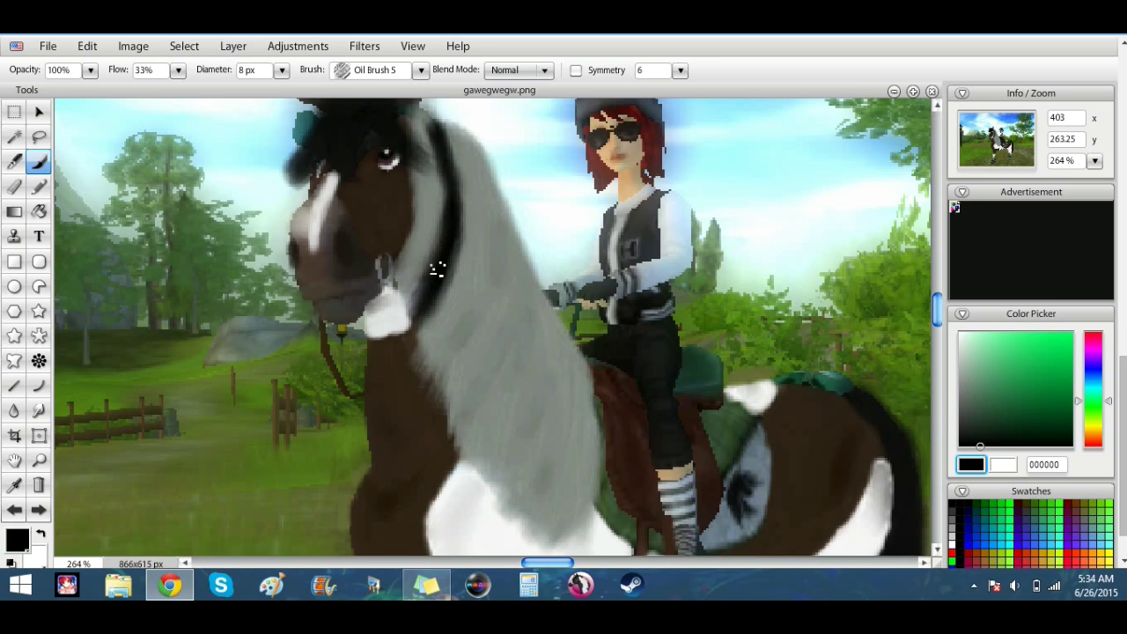
key("i")
left_click(504, 322)
key("b")
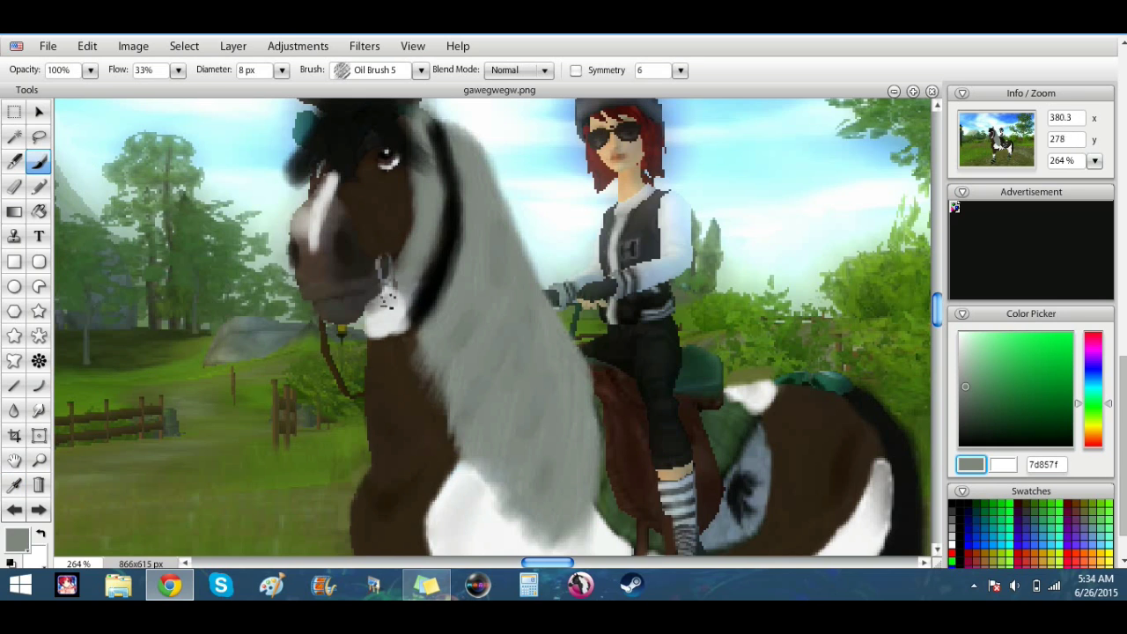
Step: Change the brush to Air Brush 5 at 5 px and pick dark green 164a23
left_click(421, 71)
left_click(290, 106)
left_click(281, 71)
left_click(228, 91)
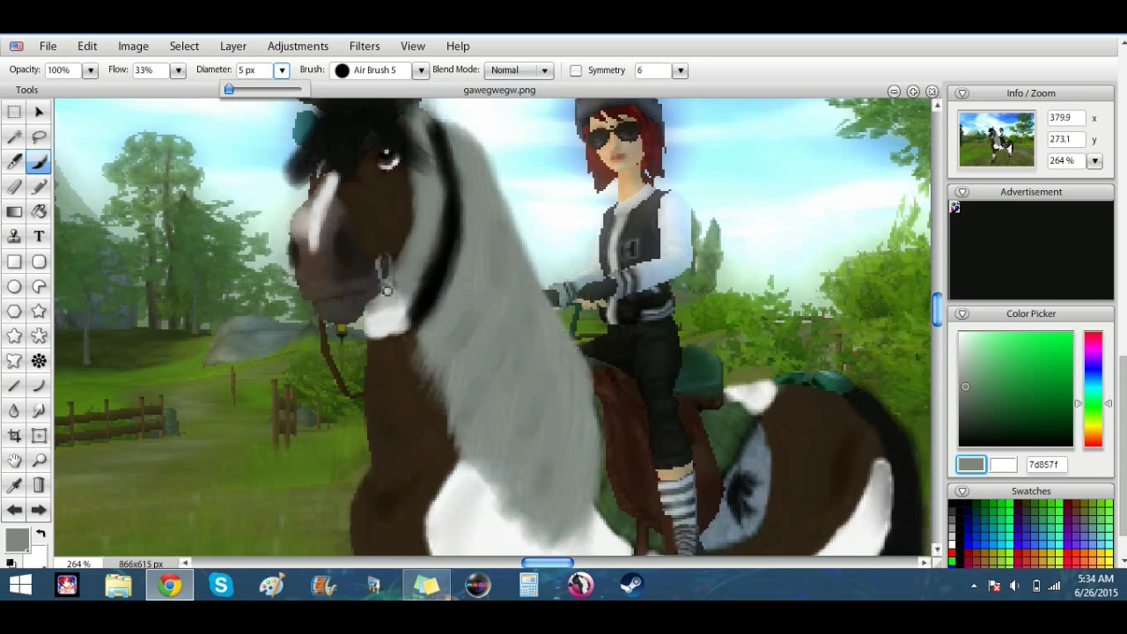
left_click_drag(964, 389, 1039, 414)
Step: Try painting a green rein from the bit across the neck freehand and undo the strokes
left_click_drag(385, 282, 408, 304)
left_click_drag(391, 287, 440, 318)
left_click(14, 510)
left_click(14, 510)
Step: Try drawing the rein from the bit across the mane with the Curve tool and undo it
left_click(38, 386)
mouse_move(391, 277)
left_mouse_down()
mouse_move(431, 324)
mouse_move(592, 427)
left_mouse_up()
left_click(14, 510)
Step: Set the Curve tool to a 5 px diameter with the Narrow brush shape, undoing a test curve
left_click(194, 70)
left_click(138, 92)
left_click_drag(461, 456, 318, 377)
key("ctrl+z")
left_click(304, 69)
left_click(304, 87)
Step: Try a narrow green rein curve between the bit and the rider's hand and undo it
mouse_move(387, 278)
left_mouse_down()
mouse_move(608, 445)
mouse_move(605, 305)
left_mouse_up()
left_click(434, 417)
left_click(12, 510)
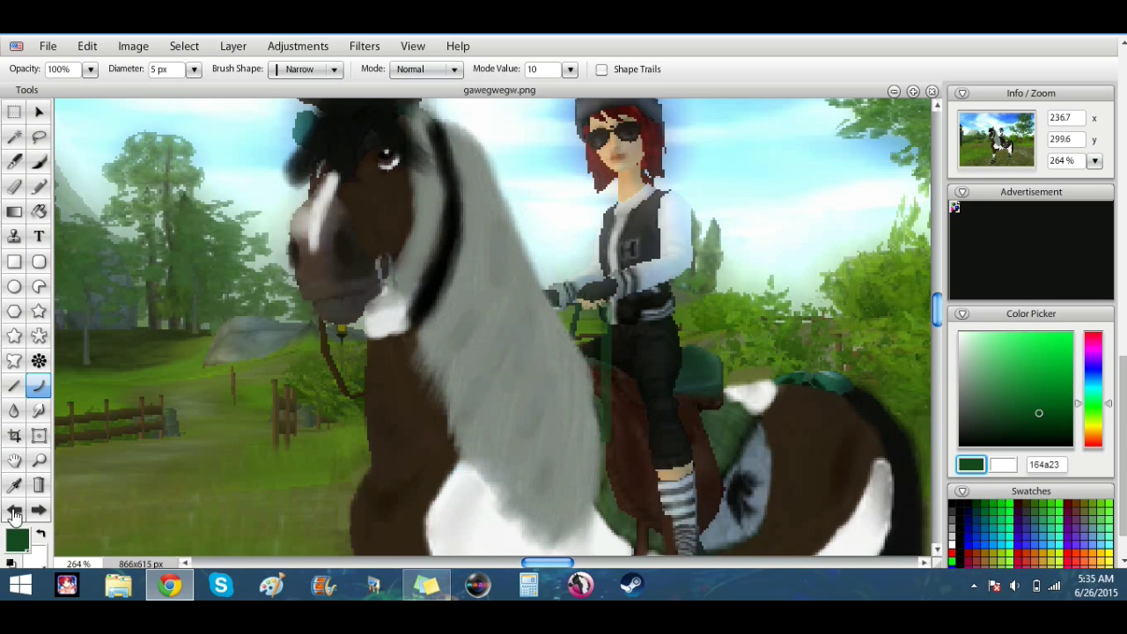
left_click(9, 512)
left_click(7, 513)
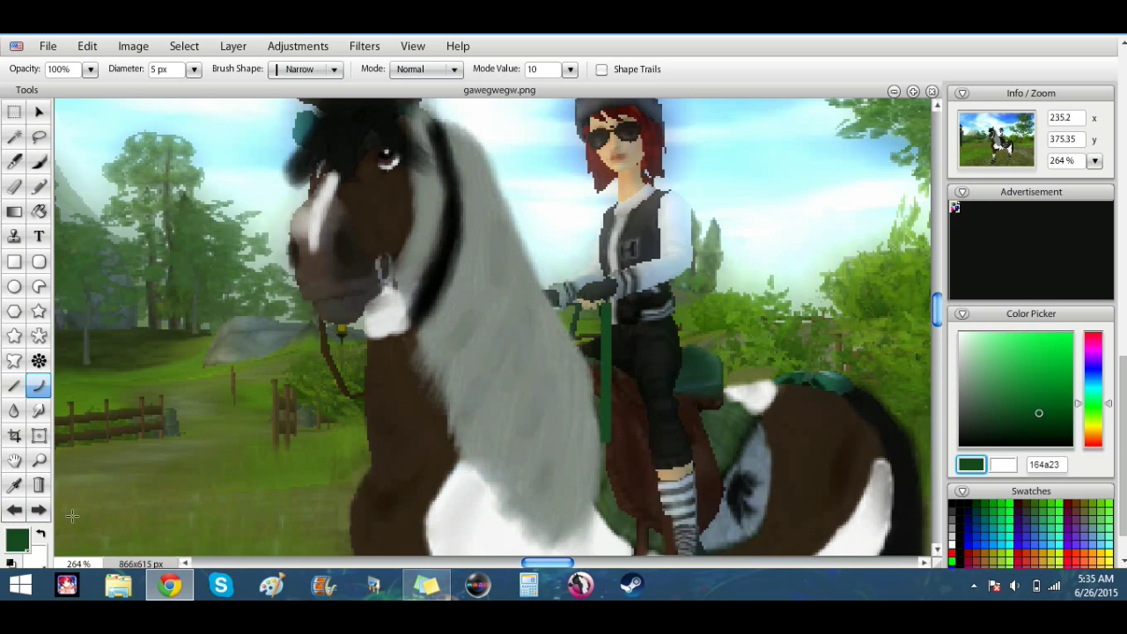
left_click(38, 512)
left_click(16, 509)
Step: Draw a green rein curve from the rider's hand to the bit and another hanging below the muzzle
left_click_drag(588, 308, 385, 287)
left_click(549, 540)
left_click_drag(318, 320, 366, 354)
left_click(359, 448)
Step: Touch up around the reins with the 5 px Air Brush using sampled colours 5a7733, bba779, 234d15 and 312416
left_click(39, 164)
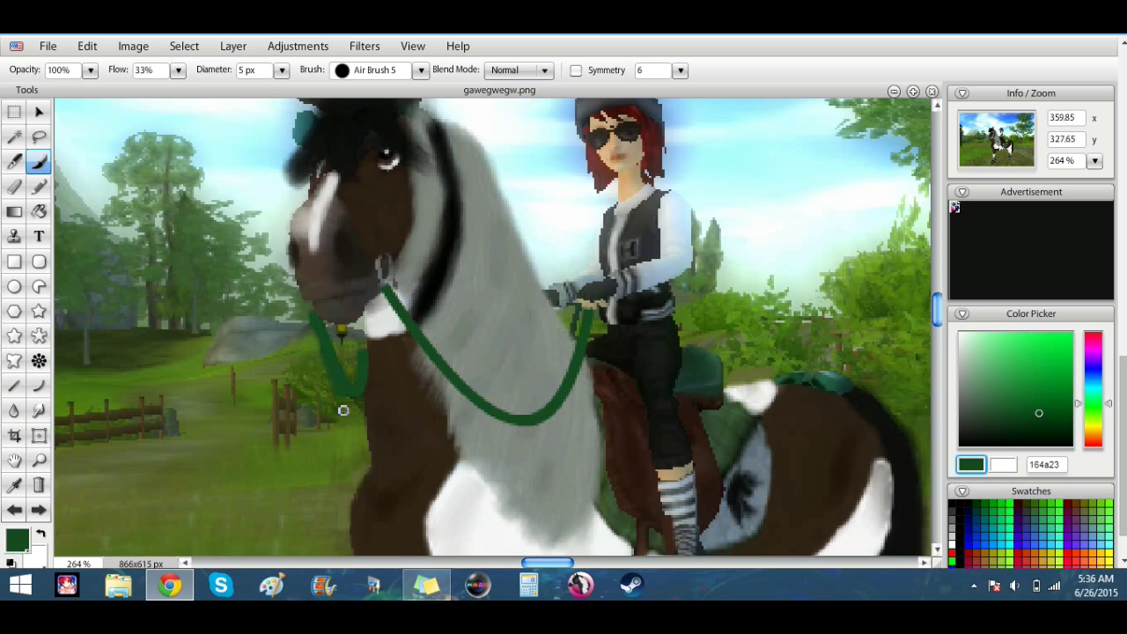
left_click(577, 317, "alt")
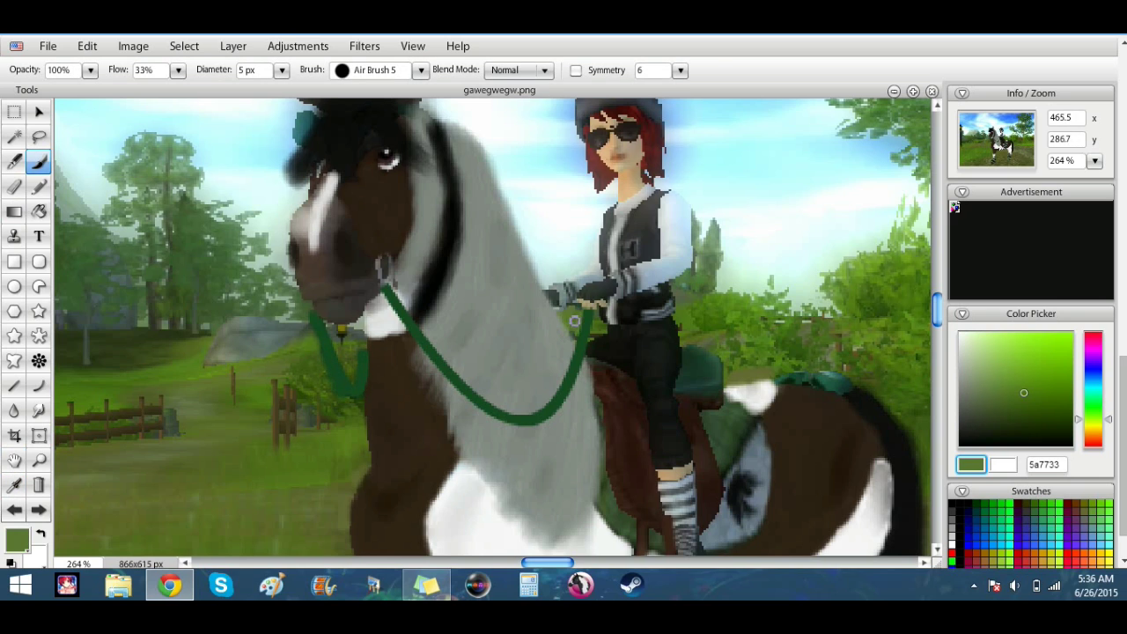
left_click(583, 301, "alt")
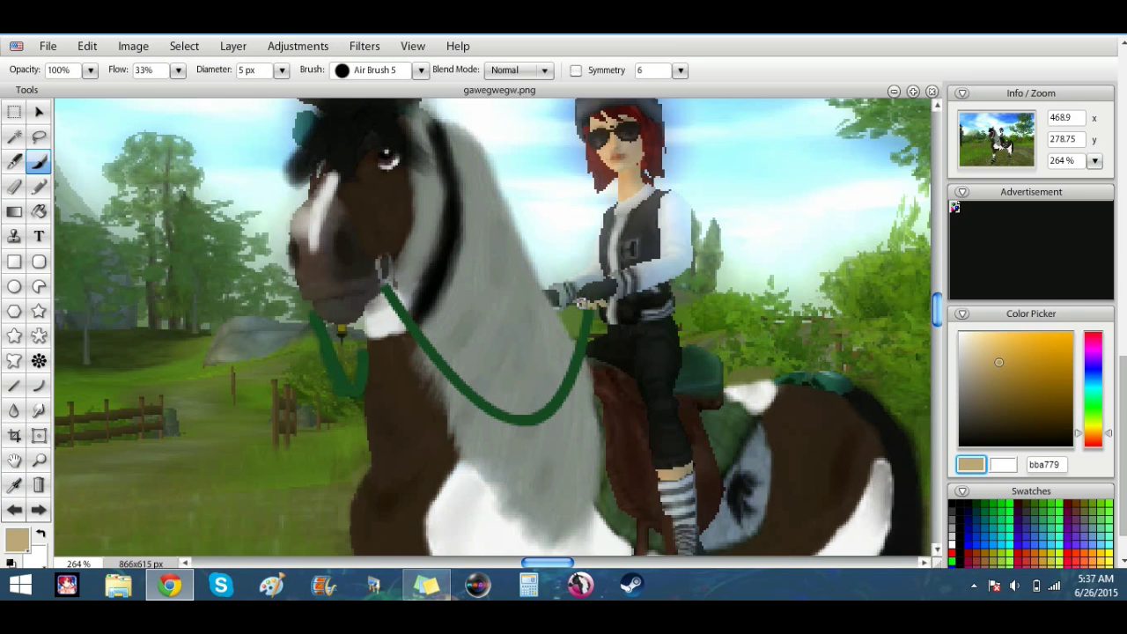
left_click(352, 372, "alt")
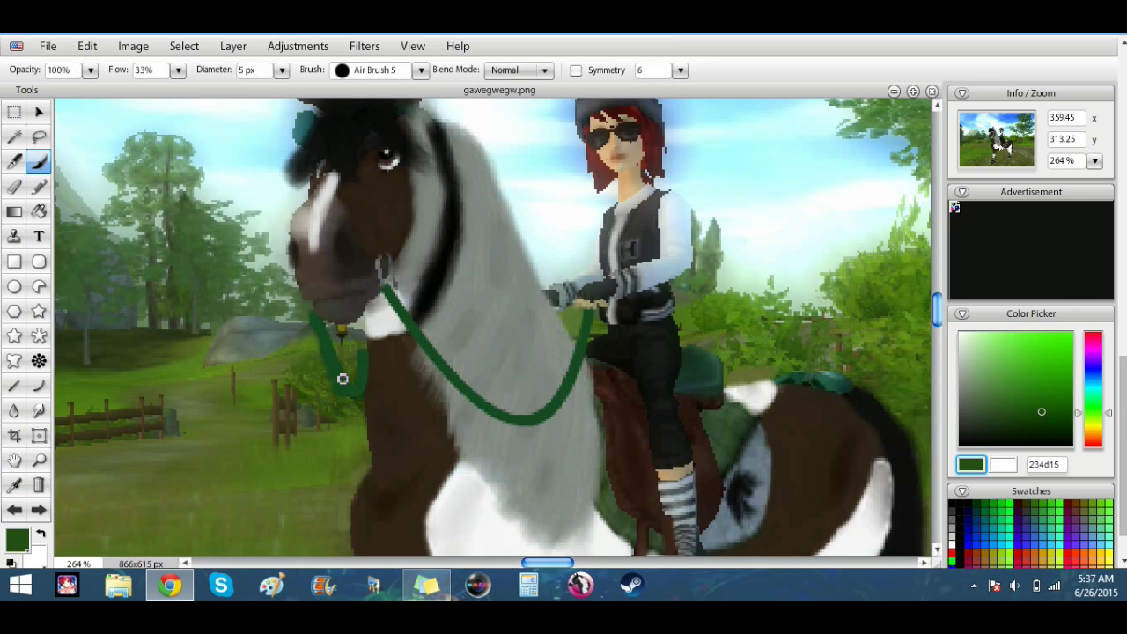
left_click(358, 364, "alt")
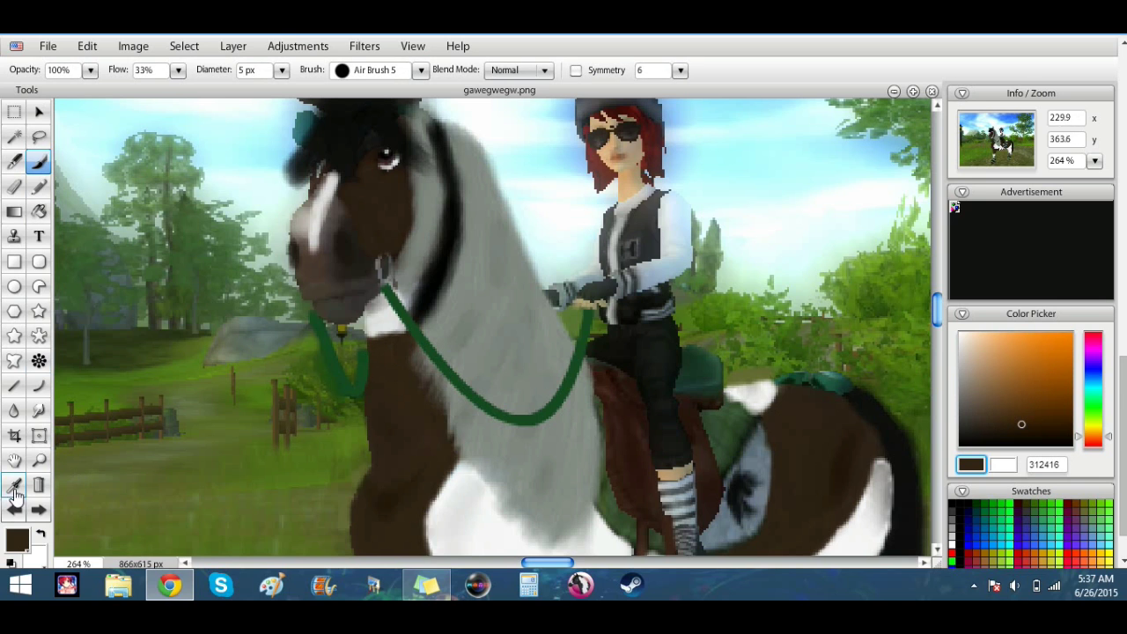
Step: Sample the rein's green 164a23 and touch up the hanging rein with a 2 px Air Brush at 388% zoom
left_click(14, 486)
left_click(320, 343)
left_click(39, 162)
left_click(1095, 161)
left_click_drag(1040, 179, 1049, 179)
left_click_drag(939, 229, 938, 306)
left_click(282, 70)
left_click_drag(230, 89, 228, 89)
left_click_drag(738, 376, 744, 377)
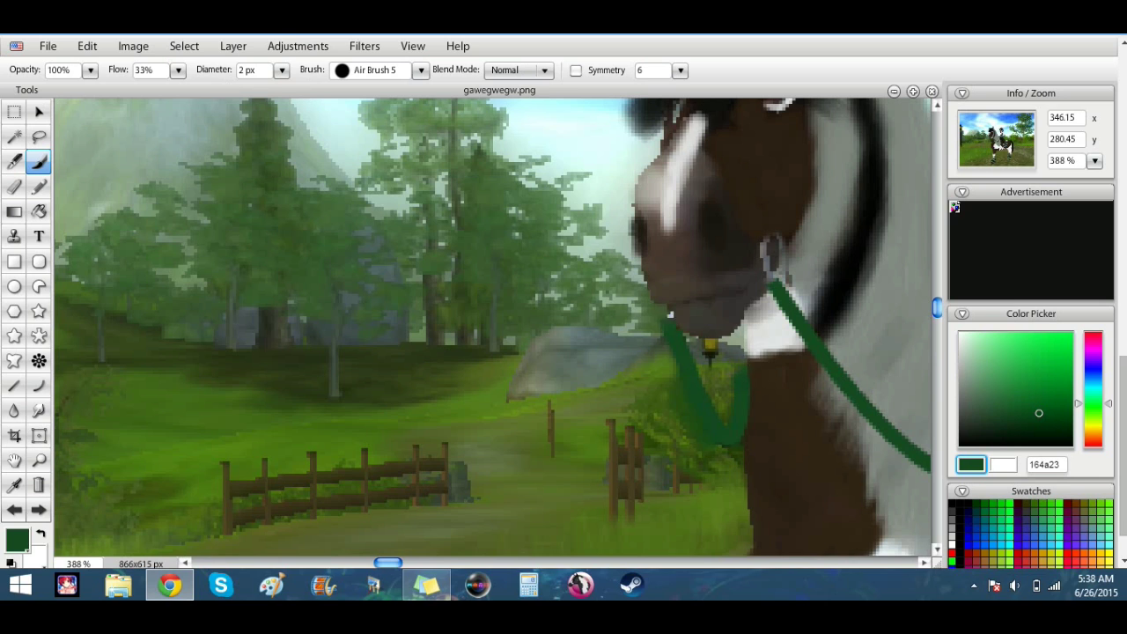
Step: Try drawing a green noseband from the bit over the horse's nose with the Curve tool and undo it
left_click_drag(938, 310, 937, 278)
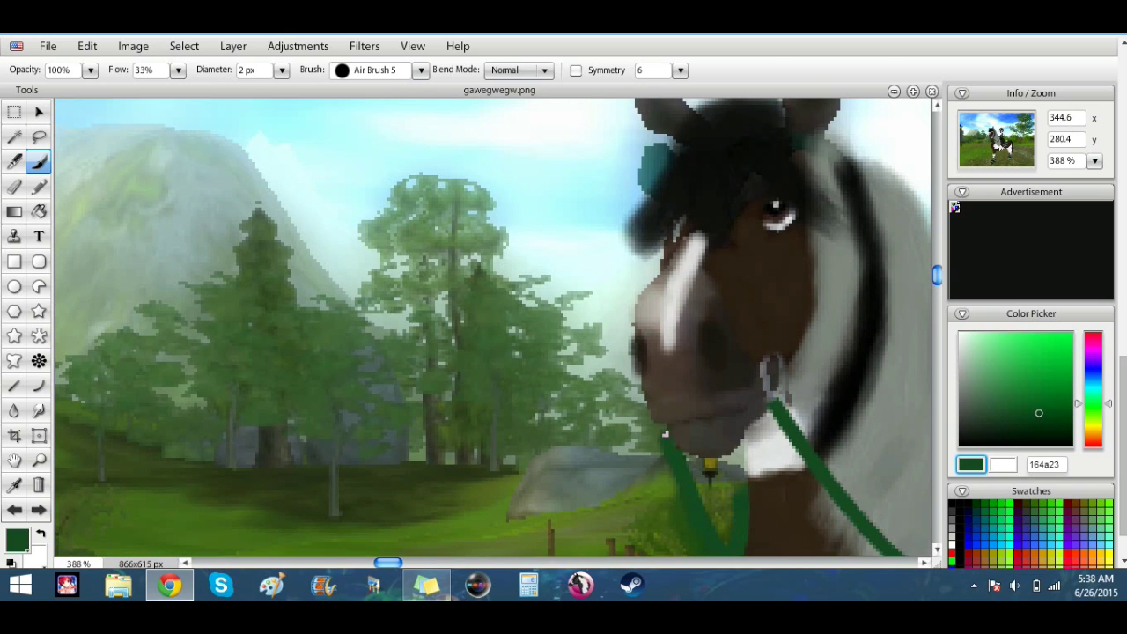
left_click_drag(387, 563, 527, 563)
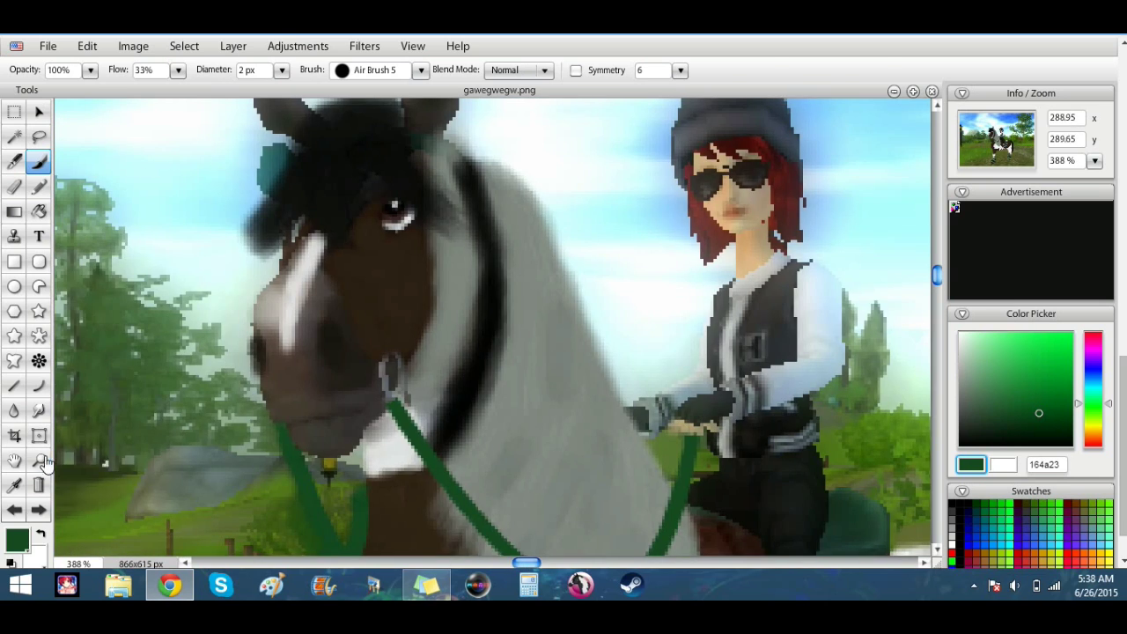
left_click(38, 386)
left_click_drag(388, 349, 370, 252)
key("ctrl+z")
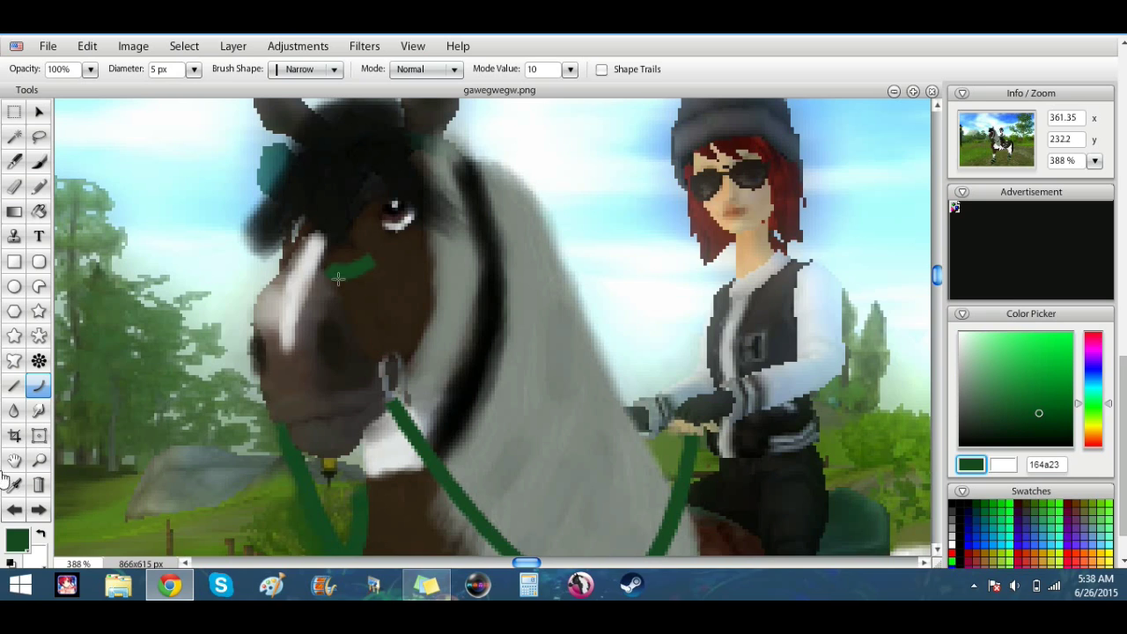
left_click_drag(394, 356, 344, 276)
key("ctrl+z")
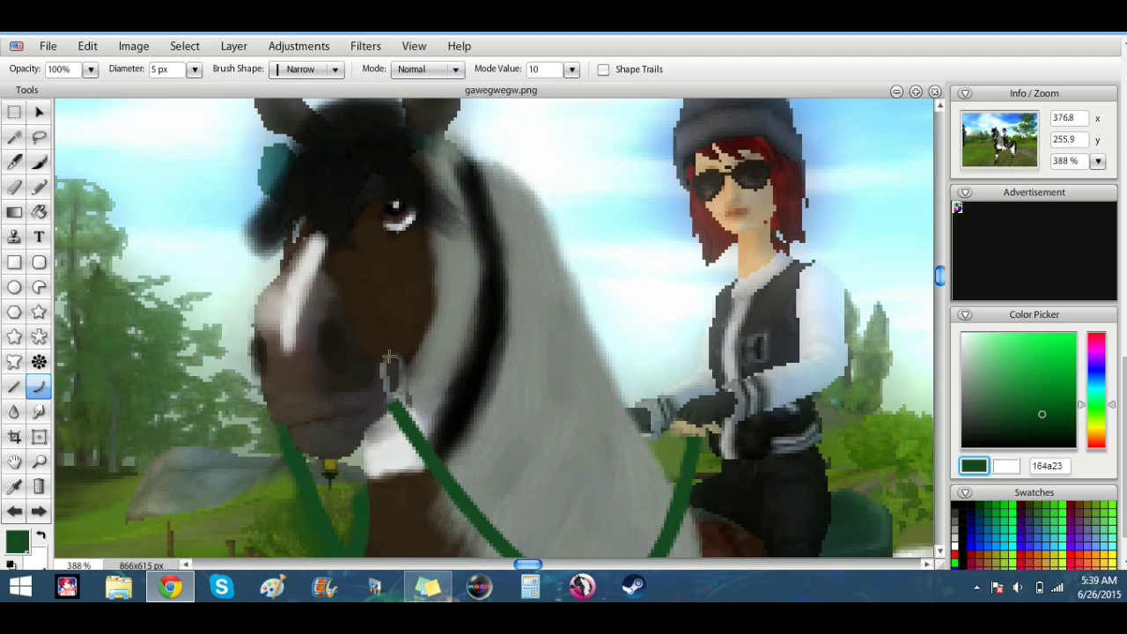
Step: Paint the bridle's green noseband, browband and cheek strap with Air Brush 5 at 5 px
left_click(39, 161)
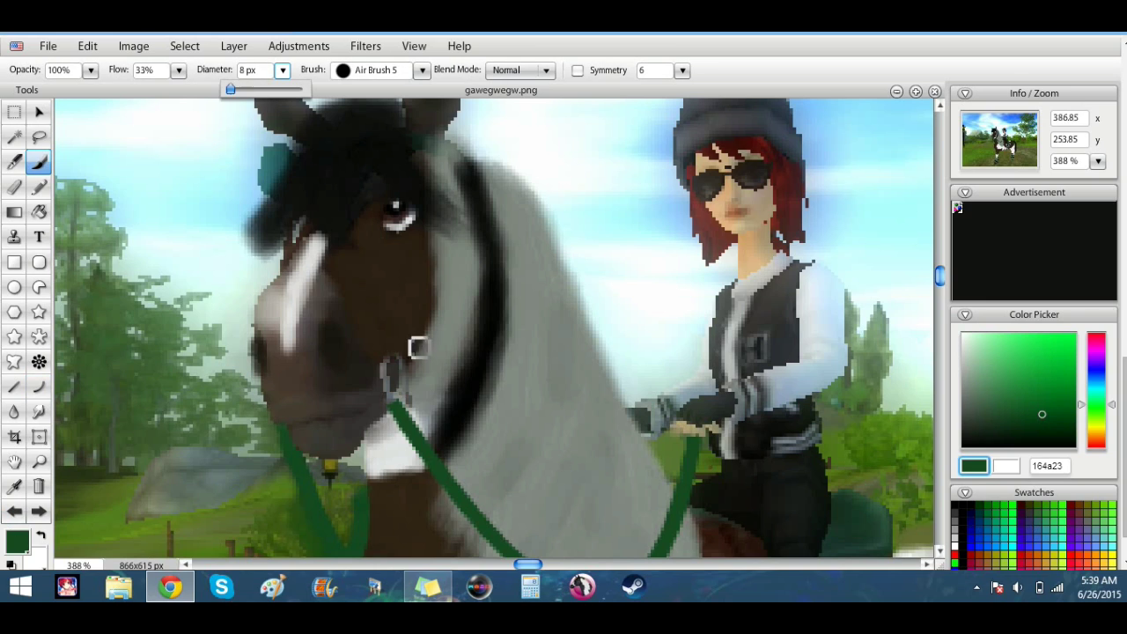
left_click_drag(231, 89, 229, 89)
left_click_drag(391, 349, 333, 278)
mouse_move(376, 321)
left_mouse_down()
mouse_move(322, 270)
mouse_move(270, 269)
left_mouse_up()
left_click_drag(414, 143, 454, 156)
left_click_drag(404, 352, 458, 157)
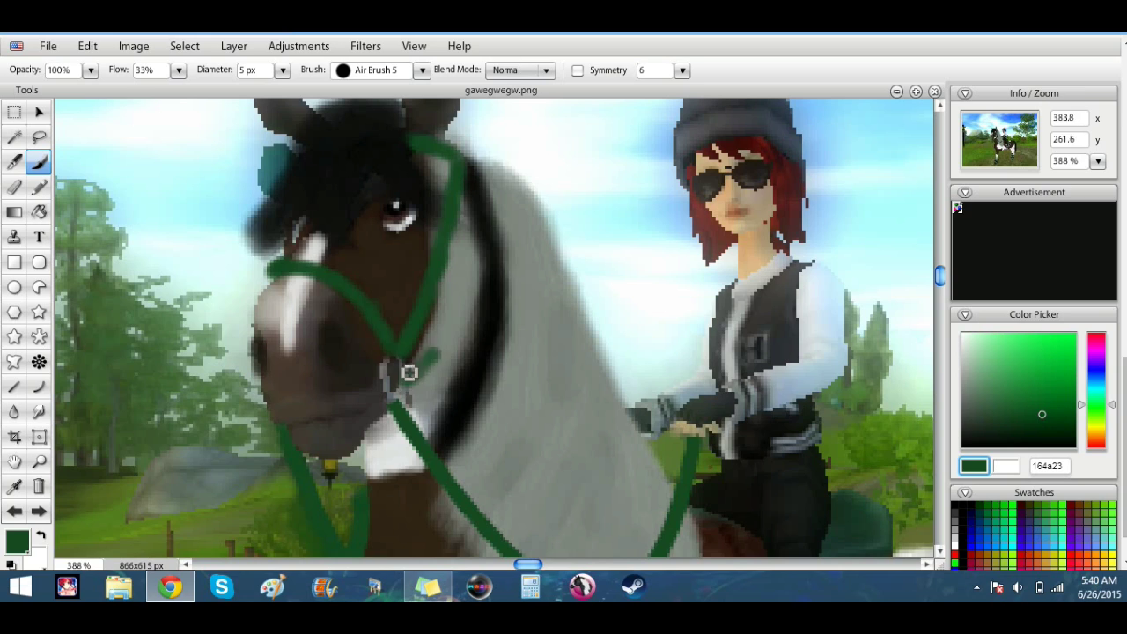
Step: Try painting a second green strap from the bit up behind the cheek and undo it
left_click_drag(406, 378, 476, 266)
key("ctrl+z")
mouse_move(410, 382)
left_mouse_down()
mouse_move(438, 368)
mouse_move(464, 318)
mouse_move(488, 231)
mouse_move(481, 164)
left_mouse_up()
left_click(15, 512)
left_click(15, 512)
left_click(38, 512)
Step: Paint a short green rein section beneath the rider's hands, joining the top of the rein to the mane
left_click_drag(939, 280, 940, 329)
mouse_move(691, 302)
left_mouse_down()
mouse_move(669, 255)
mouse_move(647, 257)
left_mouse_up()
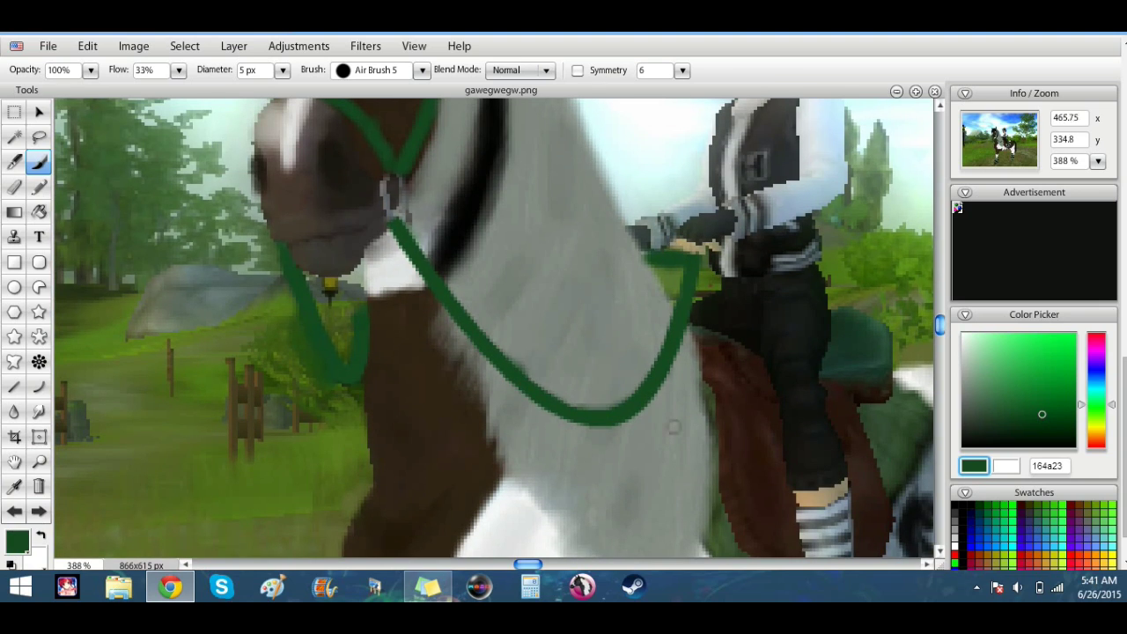
Step: Sample greens 24604d and 172f28 from the ornament at the horse's tail base and shade it with the Air Brush
left_click_drag(534, 564, 670, 564)
left_click(15, 486)
left_click(674, 363)
left_click(38, 162)
left_click(15, 486)
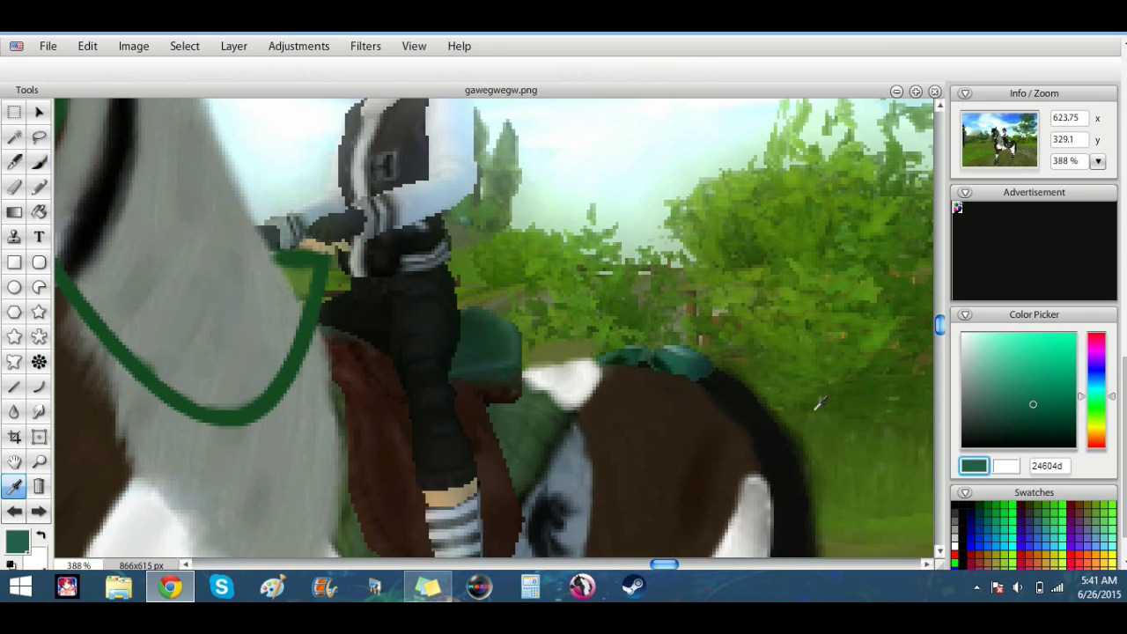
left_click(653, 361)
left_click(38, 162)
left_click(15, 486)
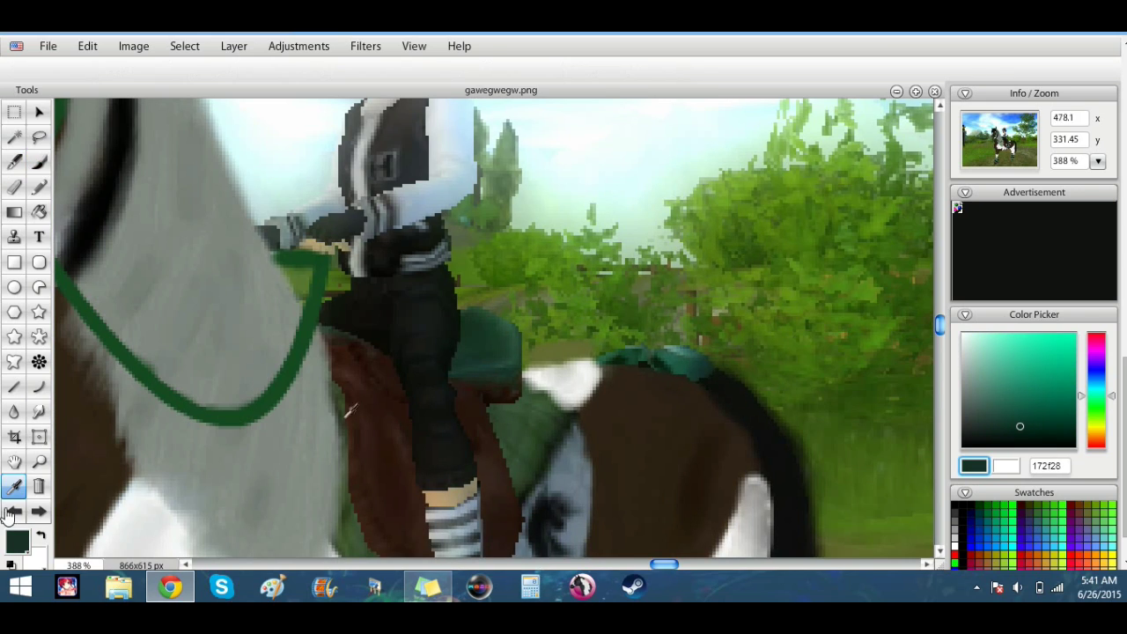
left_click(728, 350)
left_click(38, 162)
Step: Sample light green 628f81 from the ornament above the horse's tail and paint fine highlights on it with the 2 px Air Brush
left_click(15, 486)
left_click(690, 357)
left_click(39, 162)
left_click(283, 70)
left_click(231, 94)
left_click(700, 355)
left_click(15, 486)
left_click(689, 354)
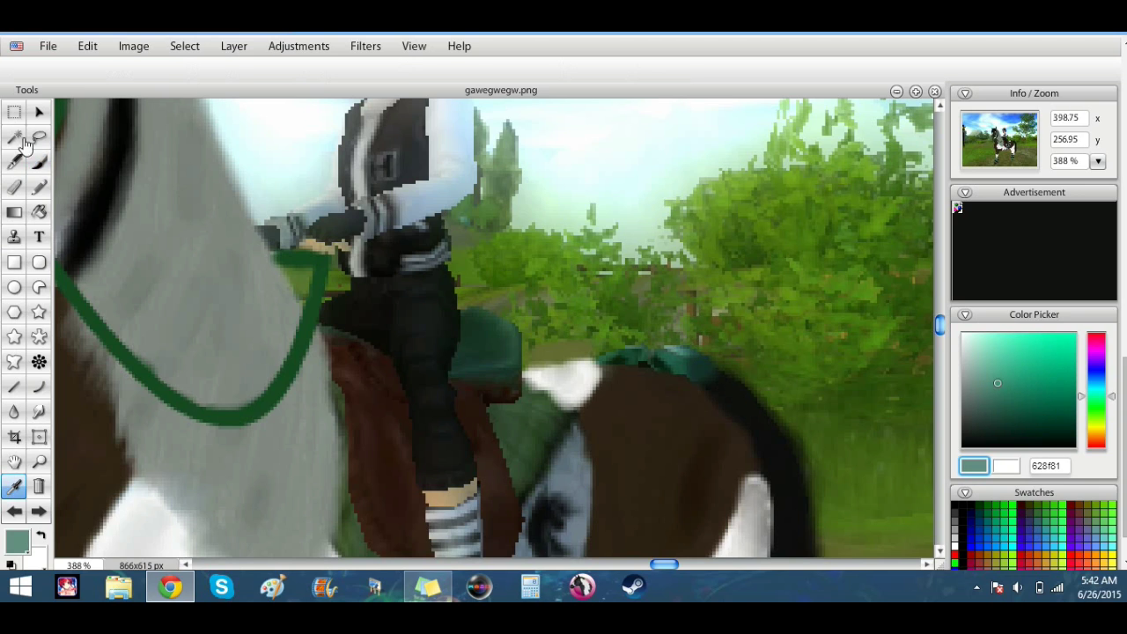
left_click(38, 161)
left_click(14, 486)
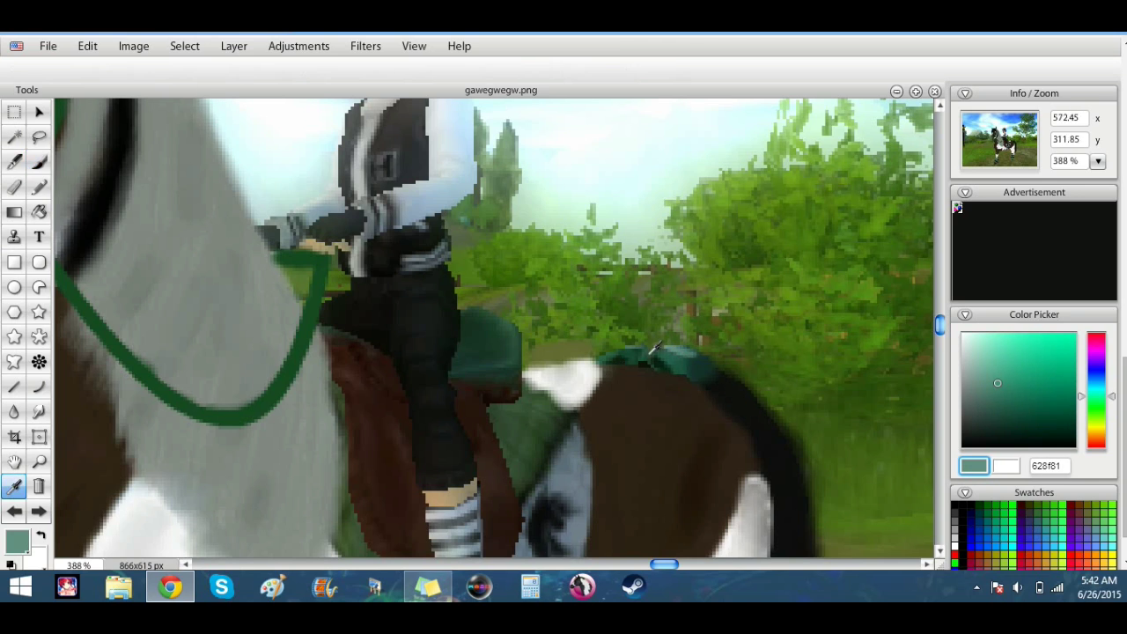
left_click(649, 361)
left_click(39, 162)
left_click_drag(652, 358, 627, 354)
Step: Sample greens such as 406452 and 0b1f09 from the ornament's front half and smooth its shading with the Air Brush
left_click(14, 486)
left_click(631, 357)
left_click(39, 162)
left_click(14, 487)
left_click(629, 354)
left_click(39, 162)
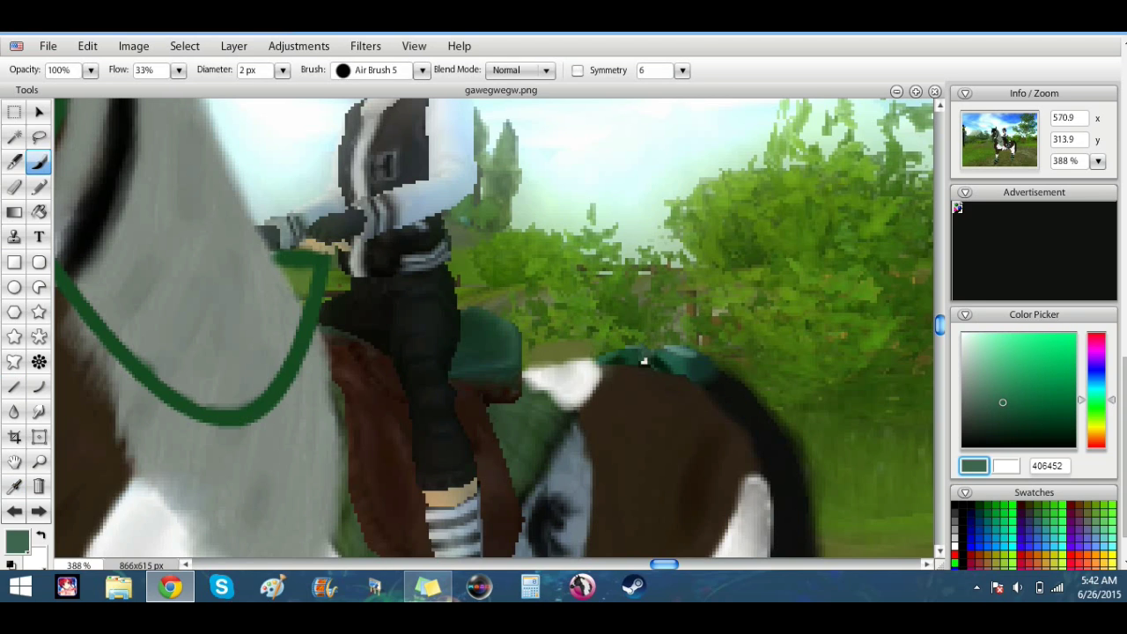
left_click(610, 361, "alt")
left_click(15, 486)
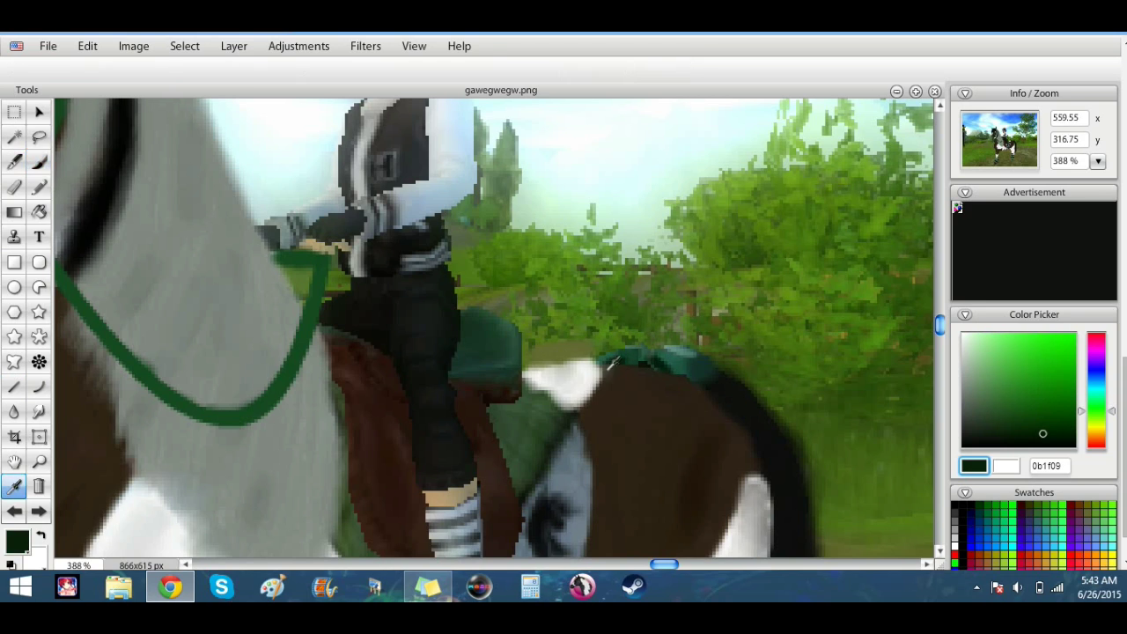
left_click(620, 354)
left_click(39, 162)
left_click_drag(621, 353, 613, 354)
Step: Sample green 405739 and repaint the saddle pad's green areas with the 5 px Air Brush, refining the edges at 2 px
left_click_drag(943, 327, 944, 362)
left_click(1098, 163)
left_click_drag(1051, 182, 1055, 182)
left_click_drag(942, 344, 942, 371)
key("alt")
left_click(493, 421)
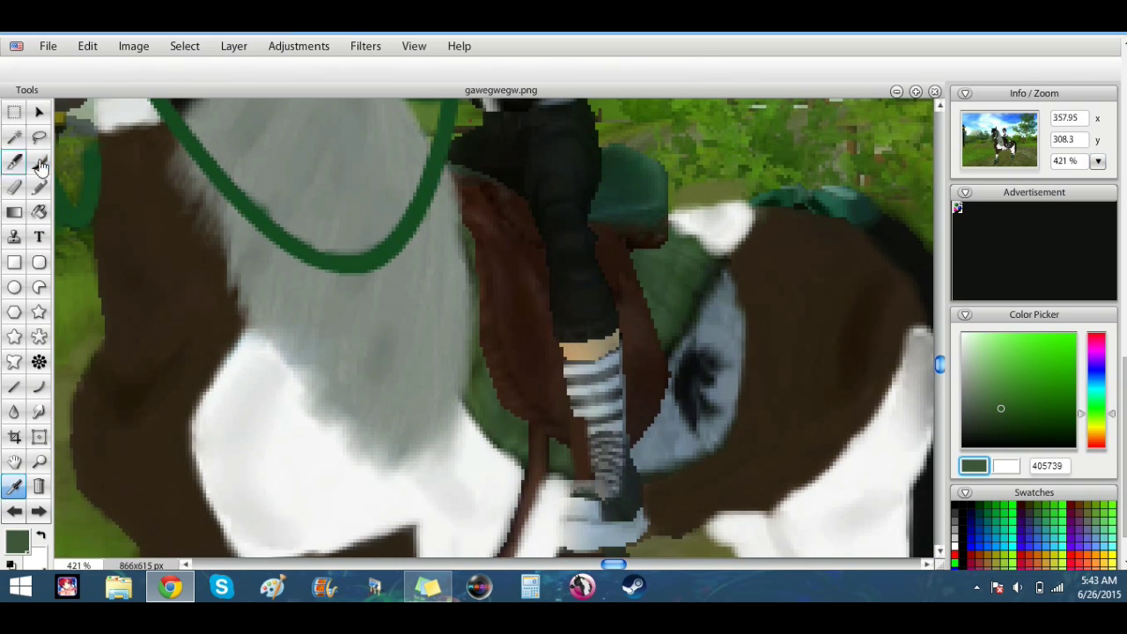
left_click(39, 162)
left_click(282, 71)
left_click(230, 88)
mouse_move(484, 377)
left_mouse_down()
mouse_move(467, 385)
mouse_move(518, 450)
mouse_move(569, 461)
mouse_move(519, 435)
left_mouse_up()
mouse_move(636, 264)
left_mouse_down()
mouse_move(676, 241)
mouse_move(698, 250)
mouse_move(683, 233)
mouse_move(714, 257)
mouse_move(675, 307)
mouse_move(691, 254)
mouse_move(676, 301)
mouse_move(657, 306)
mouse_move(675, 331)
mouse_move(675, 301)
mouse_move(697, 274)
mouse_move(662, 285)
left_mouse_up()
left_click(282, 70)
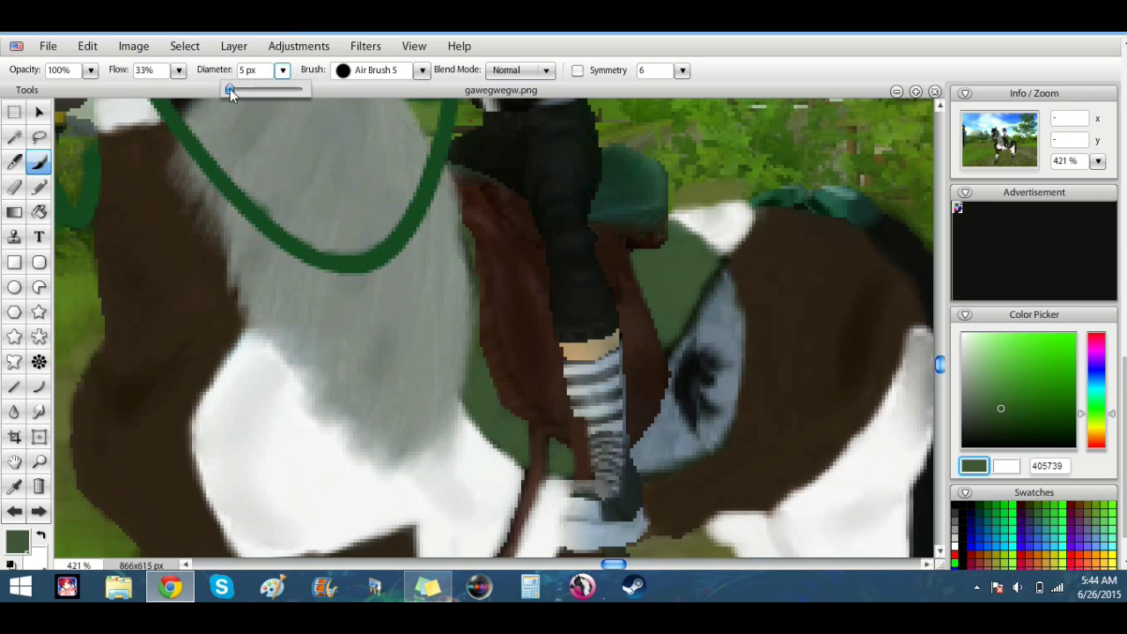
left_click_drag(466, 231, 466, 242)
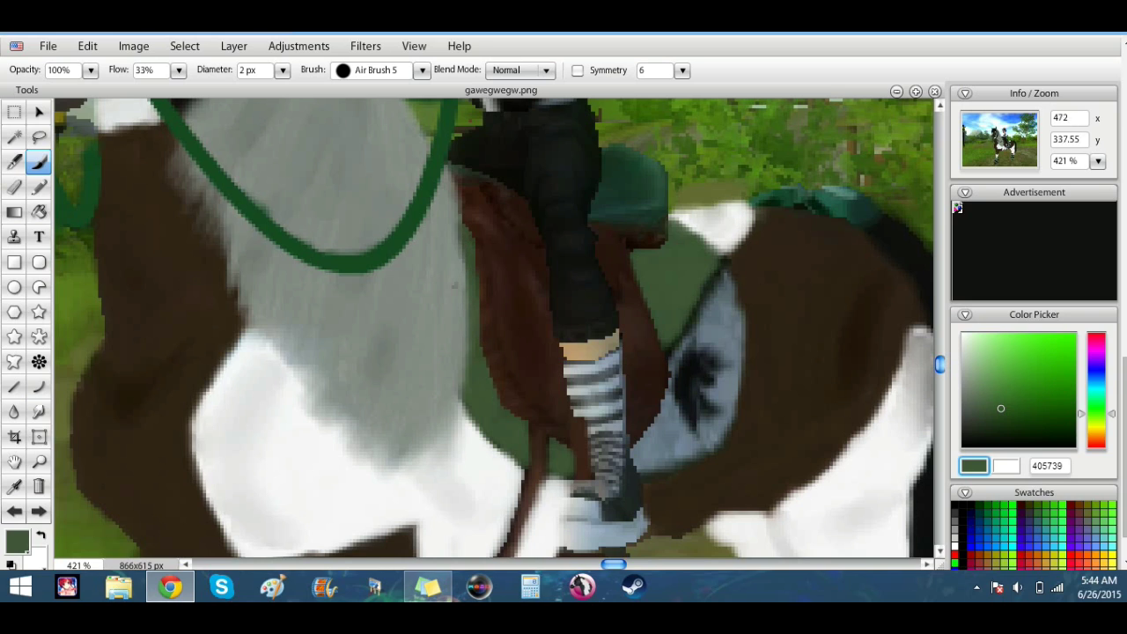
Step: Sample grey-blue 697884 and repaint the saddle pad's rear panel around the emblem at 5 px, refining its edges at 2 px
left_click(14, 486)
left_click(727, 320)
left_click(39, 164)
left_click(282, 70)
left_click(230, 93)
left_click_drag(703, 323, 711, 310)
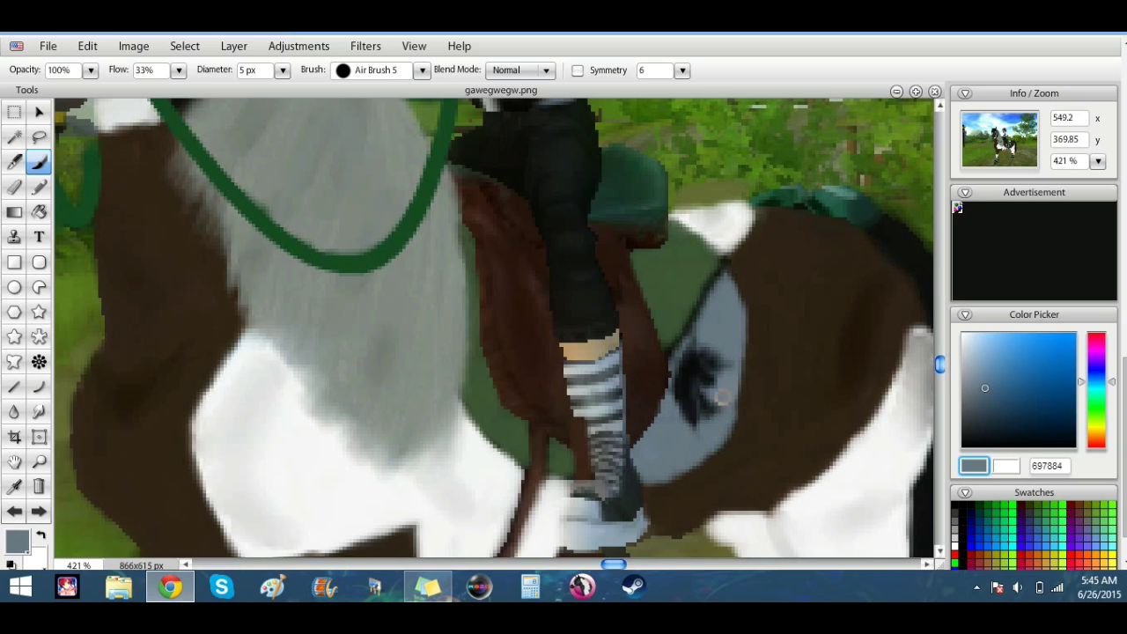
key("bracketleft")
key("bracketleft")
key("bracketleft")
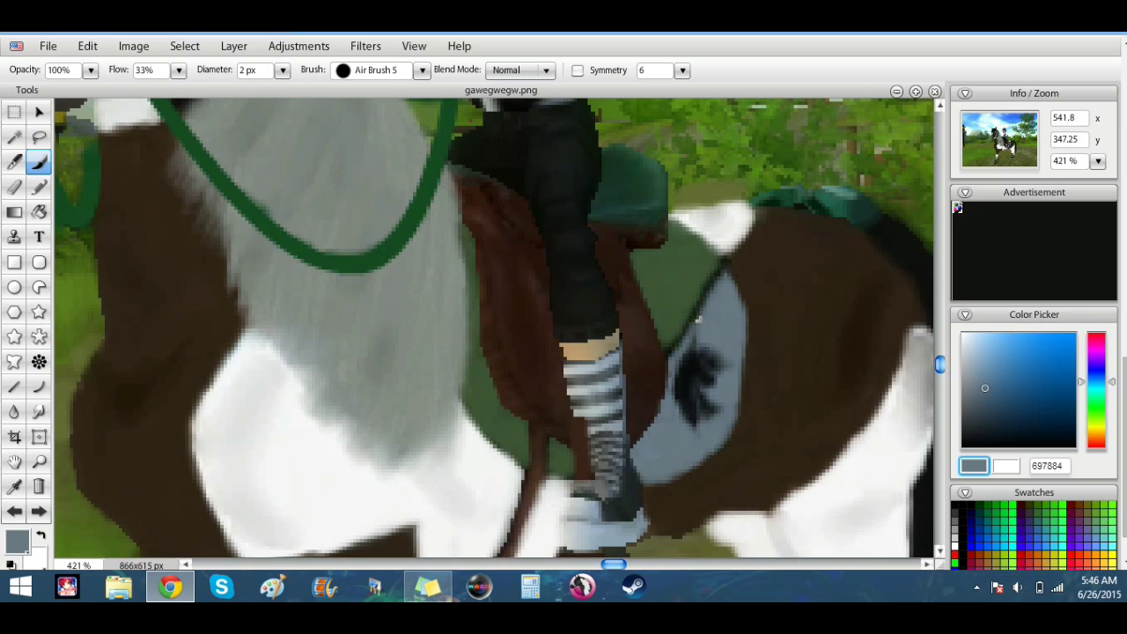
Step: Repaint the saddle pad's dark emblem with 262626 and black 000000 using the 2 px Air Brush
key("d")
left_click_drag(961, 420, 962, 446)
left_click(704, 364, "alt")
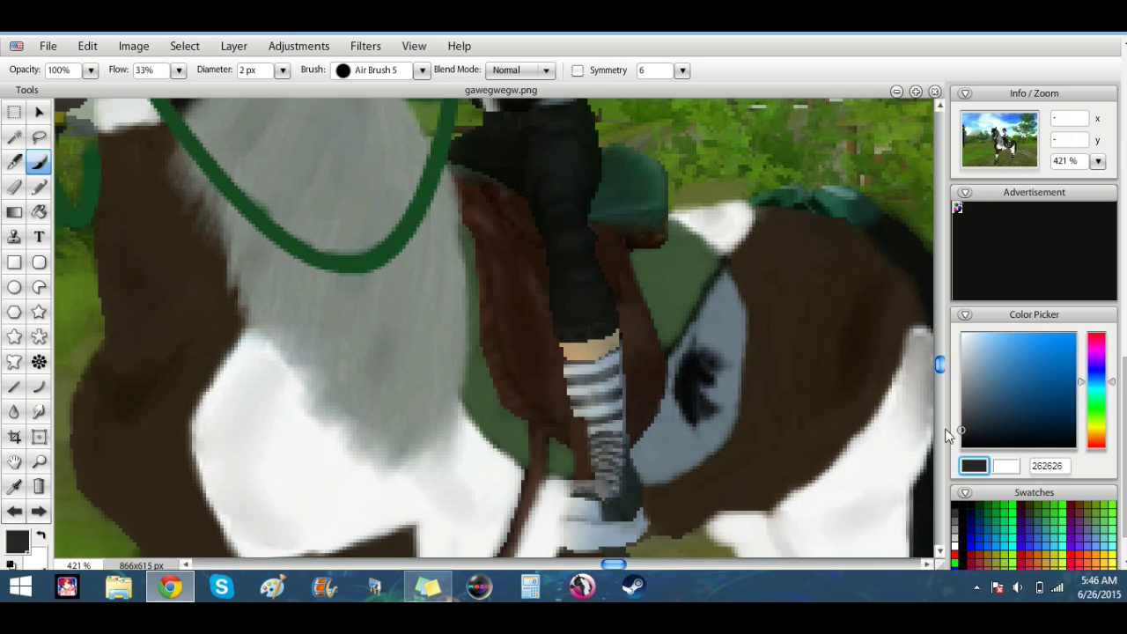
scroll(705, 365, "down", 2)
left_click(962, 447)
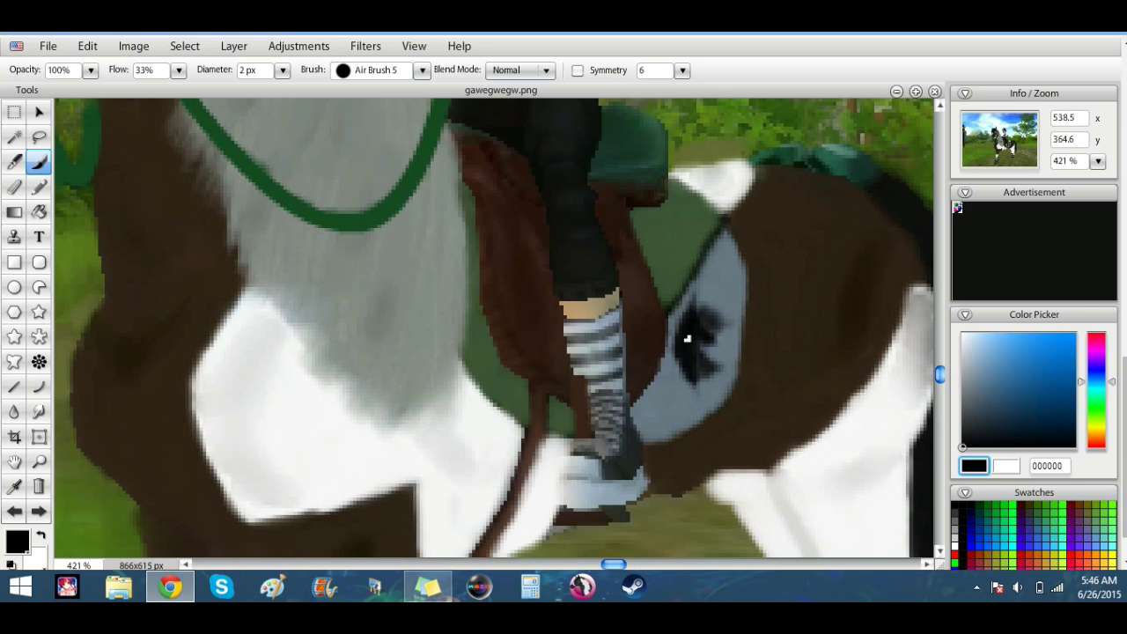
Step: Repaint the saddle flaps smoothly with the 5 px Air Brush, using browns 29130d, 391c14 and 25120d
left_click(14, 486)
left_click(551, 282)
left_click(39, 162)
left_click(282, 71)
left_click_drag(227, 94, 231, 93)
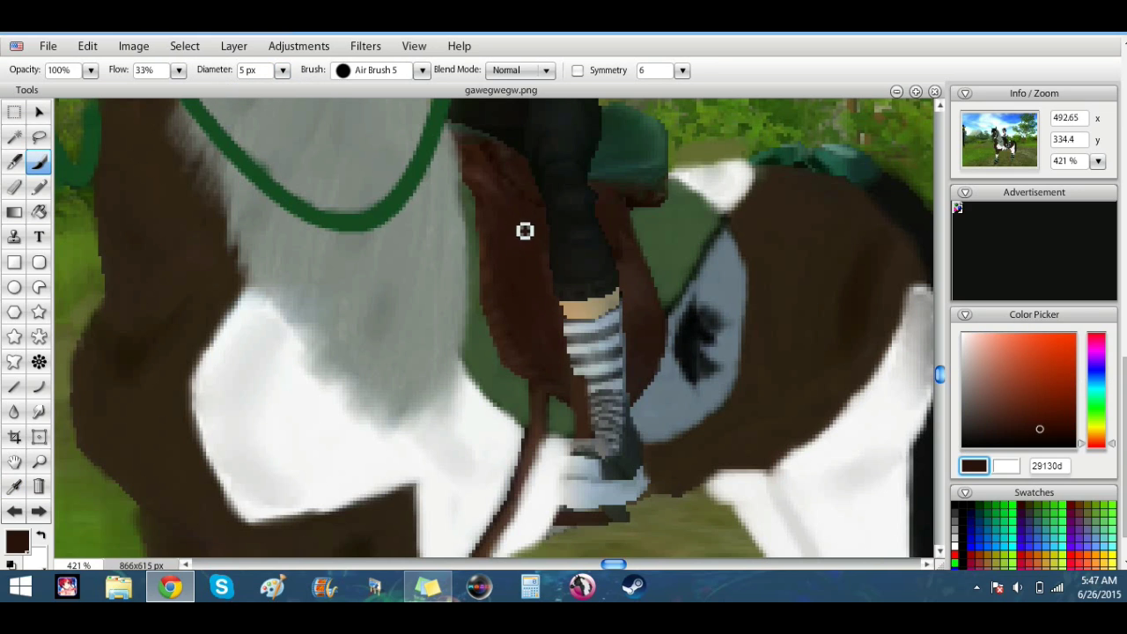
scroll(920, 359, "up", 2)
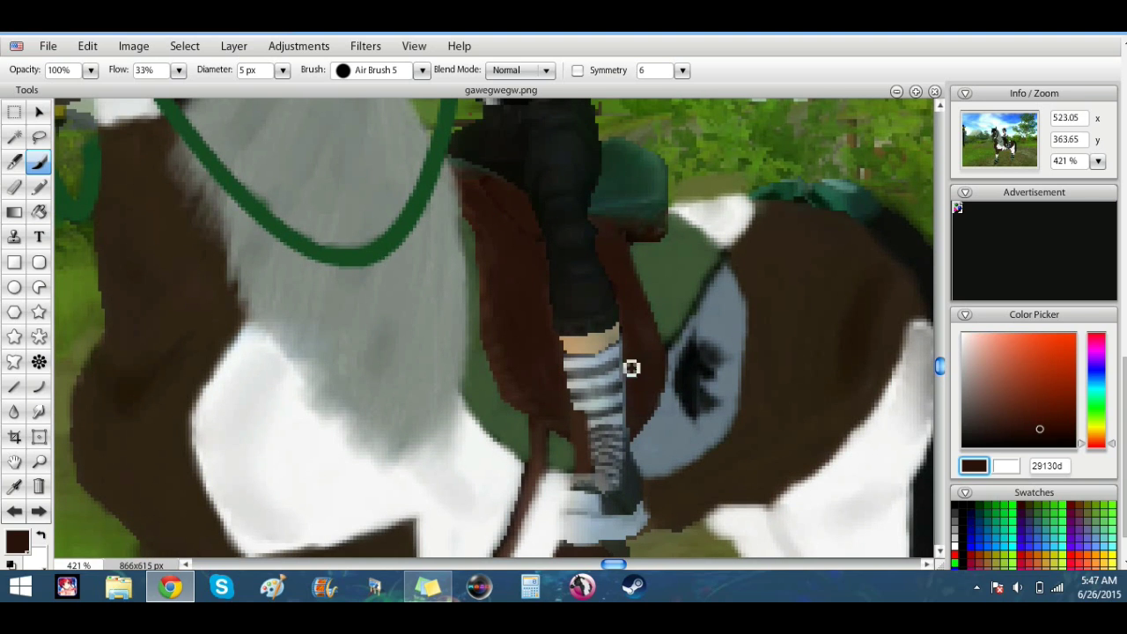
left_click(1037, 422)
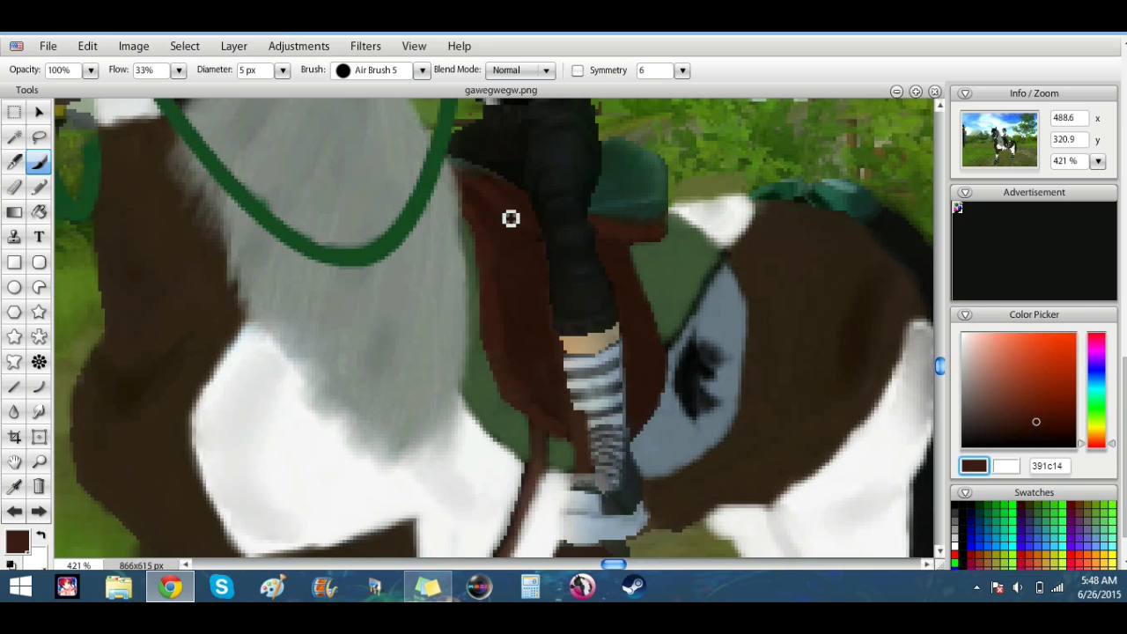
left_click(1027, 509)
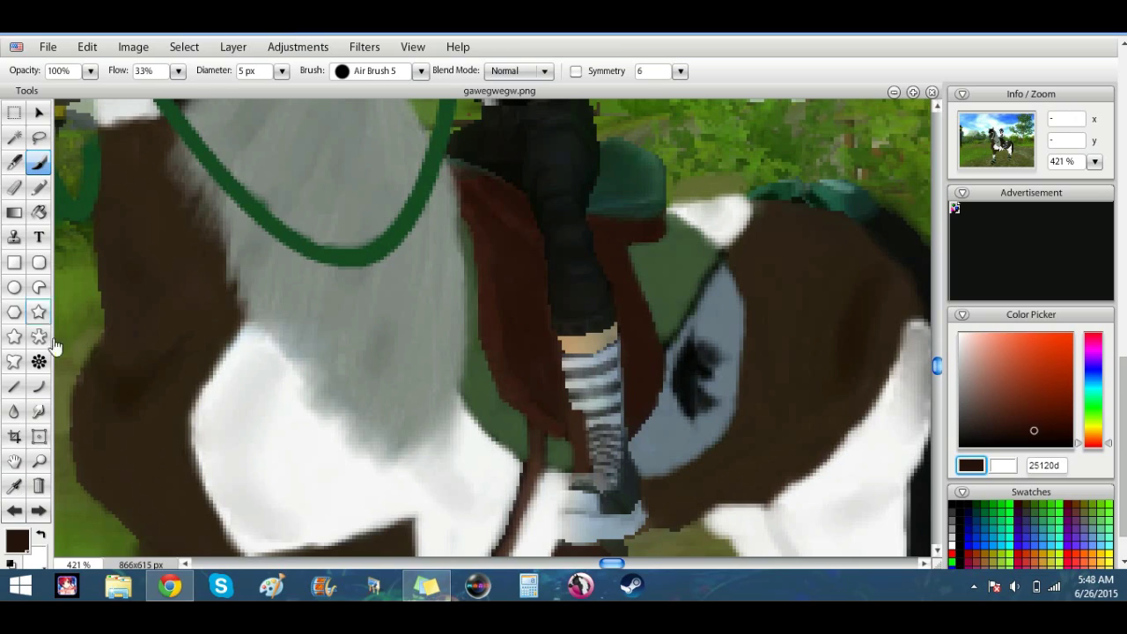
Step: Add a small light highlight on the upper saddle flap and soften it with the Blur and Smudge tools, undoing the first attempt
left_click(13, 411)
left_click(224, 70)
left_click_drag(179, 93, 171, 93)
left_click_drag(511, 248, 504, 243)
key("bracketright")
key("bracketright")
key("bracketright")
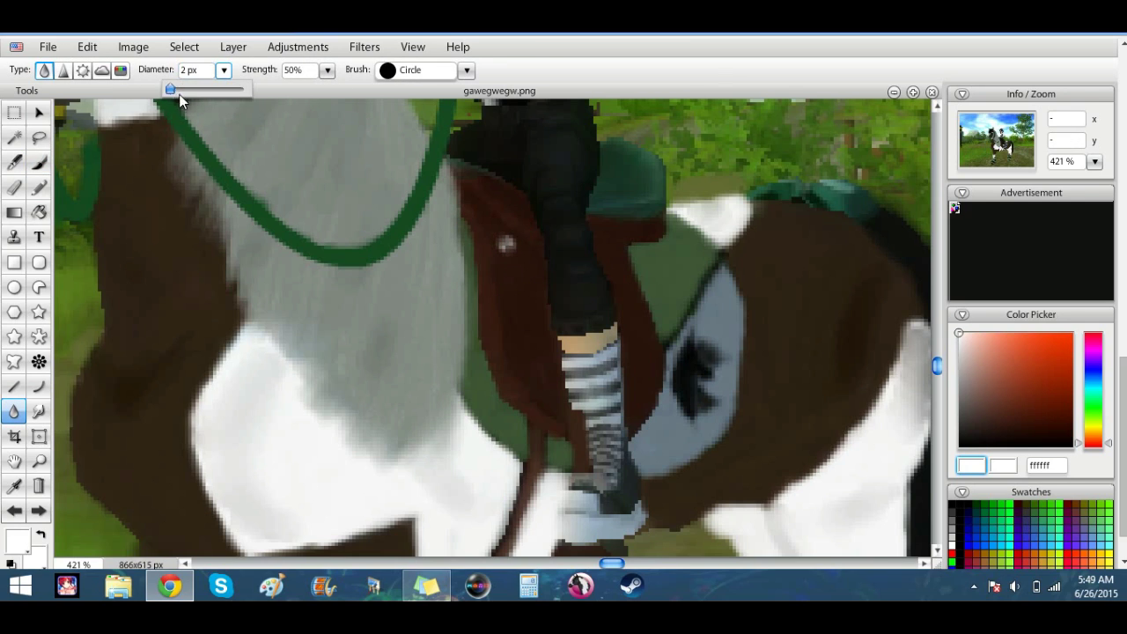
left_click(14, 511)
left_click(39, 162)
left_click(504, 248)
left_click(524, 264)
left_click(39, 412)
left_click_drag(506, 248, 531, 318)
Step: Try painting sampled brown 2c1510 over the saddle flap's highlight and undo the latest strokes
left_click(14, 486)
left_click(539, 362)
left_click(39, 162)
mouse_move(499, 268)
left_mouse_down()
mouse_move(526, 317)
mouse_move(508, 246)
mouse_move(533, 277)
mouse_move(491, 251)
mouse_move(542, 371)
mouse_move(528, 267)
left_mouse_up()
left_click(14, 411)
left_click(14, 510)
left_click(14, 511)
left_click(15, 511)
Step: Sample dark green 183225 and repaint the saddle's green seat around the rider with the 5 px Air Brush
left_click_drag(938, 365, 945, 276)
scroll(944, 276, "up", 4)
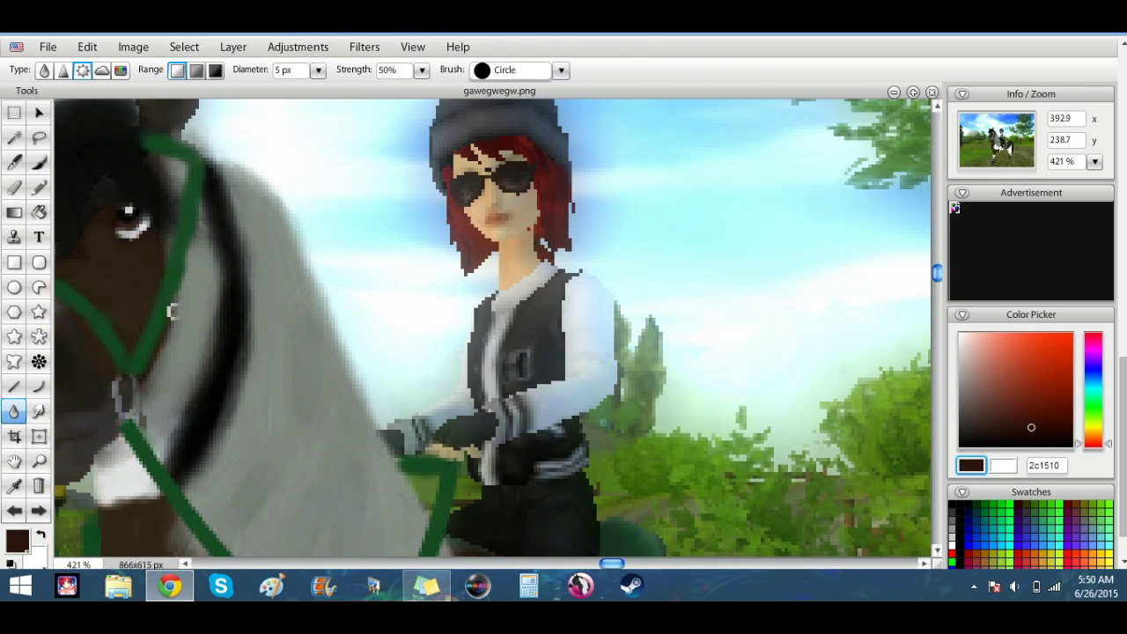
left_click_drag(939, 274, 942, 343)
left_click(14, 486)
left_click(437, 264)
key("b")
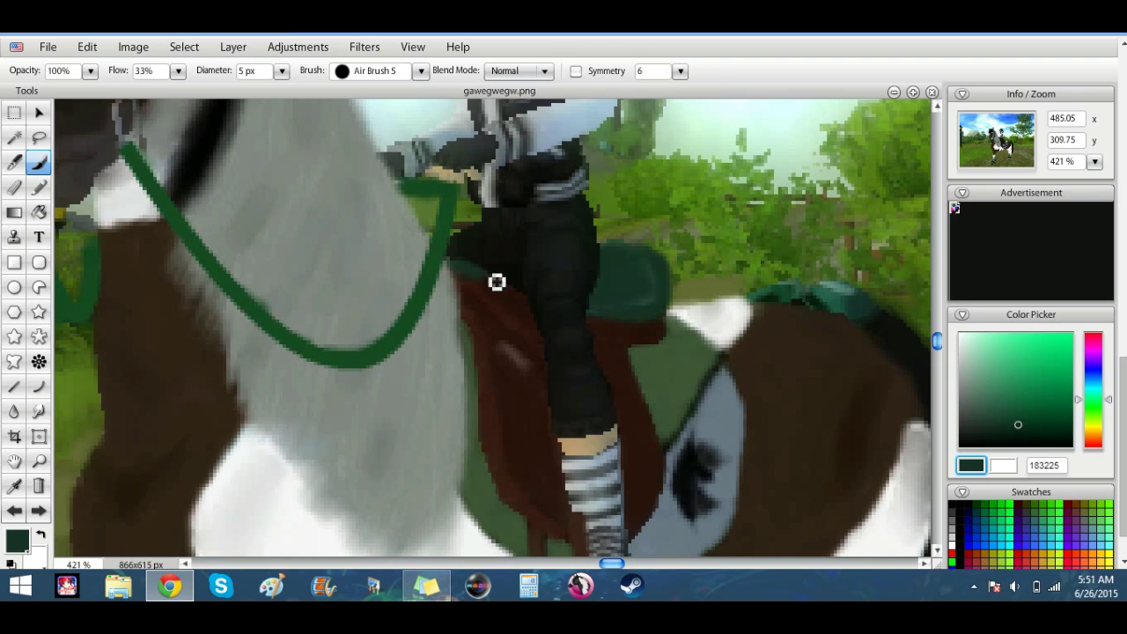
Step: Try a lighter 37624d accent on the seat's rear edge, undo the last change, and soften the flap highlight with Blur
left_click(1009, 403)
left_click_drag(662, 276, 636, 310)
left_click(14, 411)
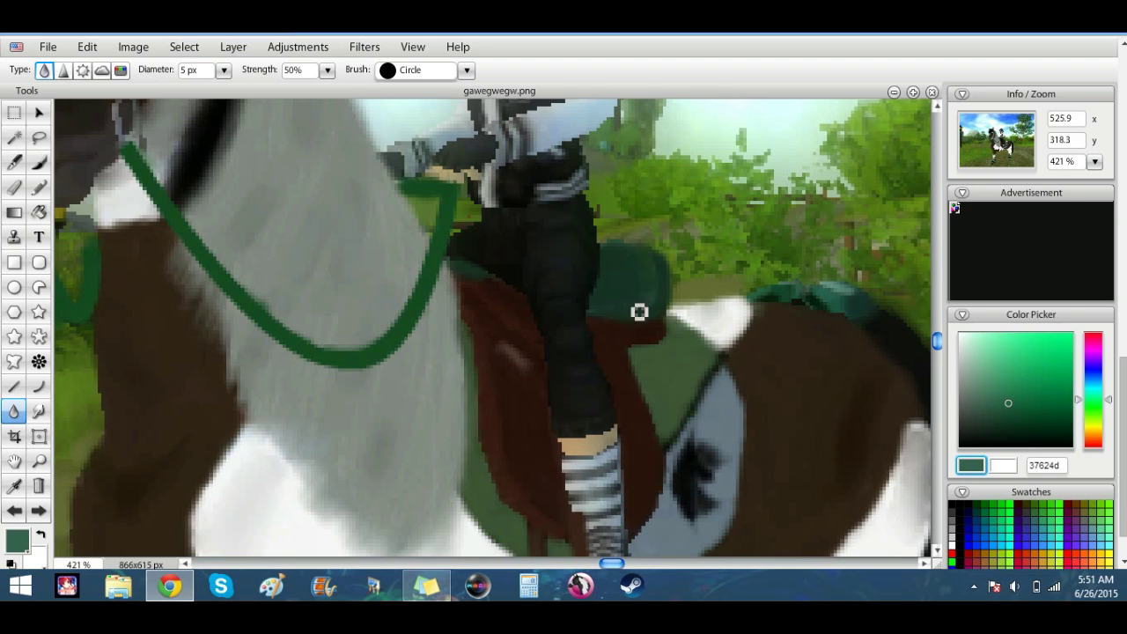
left_click(14, 511)
left_click_drag(500, 353, 520, 359)
Step: Draw the stirrup's base as a black curved line beneath the rider's boot, undoing and redrawing the first attempt
left_click(959, 406)
left_click(959, 439)
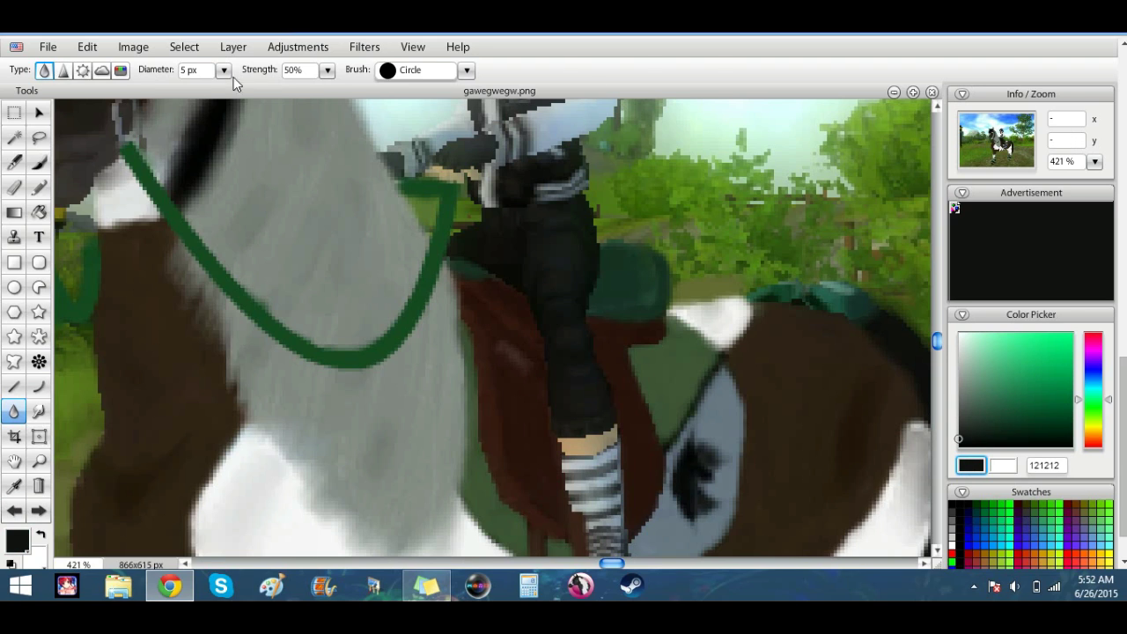
left_click(224, 70)
left_click(168, 90)
left_click(550, 456)
scroll(415, 398, "down", 5)
key("d")
left_click(39, 387)
left_click_drag(557, 455, 623, 454)
left_click(600, 467)
left_click(14, 511)
left_click_drag(555, 446, 638, 450)
left_click(597, 457)
Step: Draw the stirrup's two black upright sides in front of and behind the rider's boot as curves
left_click_drag(629, 386, 639, 454)
left_click(633, 413)
left_click_drag(558, 384, 547, 447)
left_click(543, 418)
Step: Undo the curved top line and paint the stirrup's arched black top with the 5 px Air Brush
left_click_drag(560, 387, 628, 383)
left_click(591, 366)
left_click(14, 489)
left_click(14, 509)
left_click(39, 162)
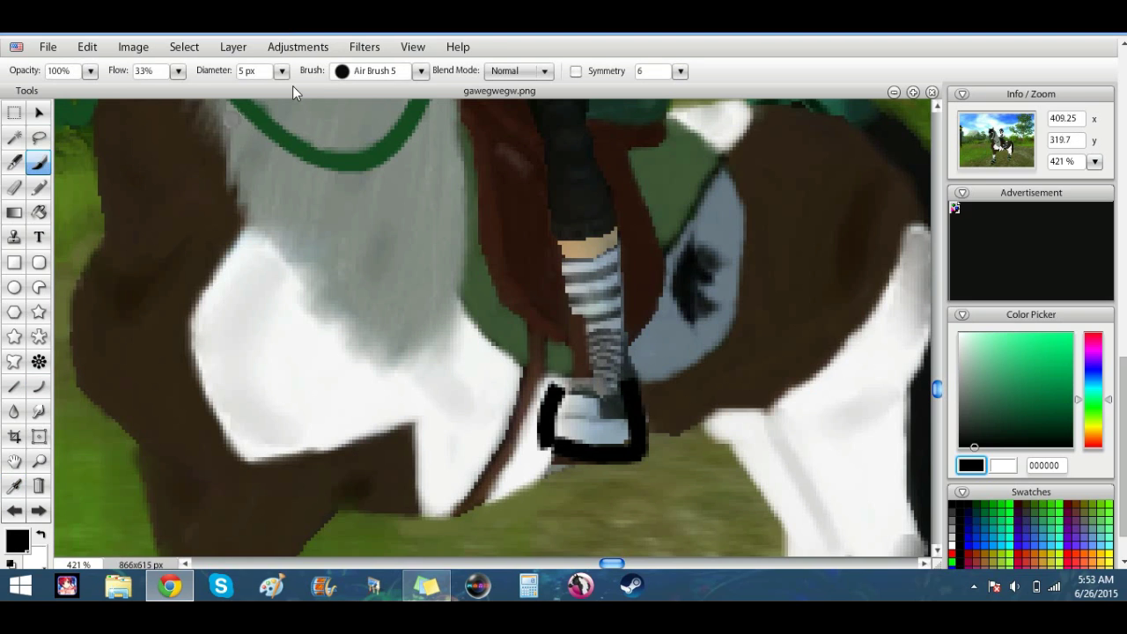
mouse_move(563, 360)
left_mouse_down()
mouse_move(604, 372)
mouse_move(569, 378)
mouse_move(579, 375)
left_mouse_up()
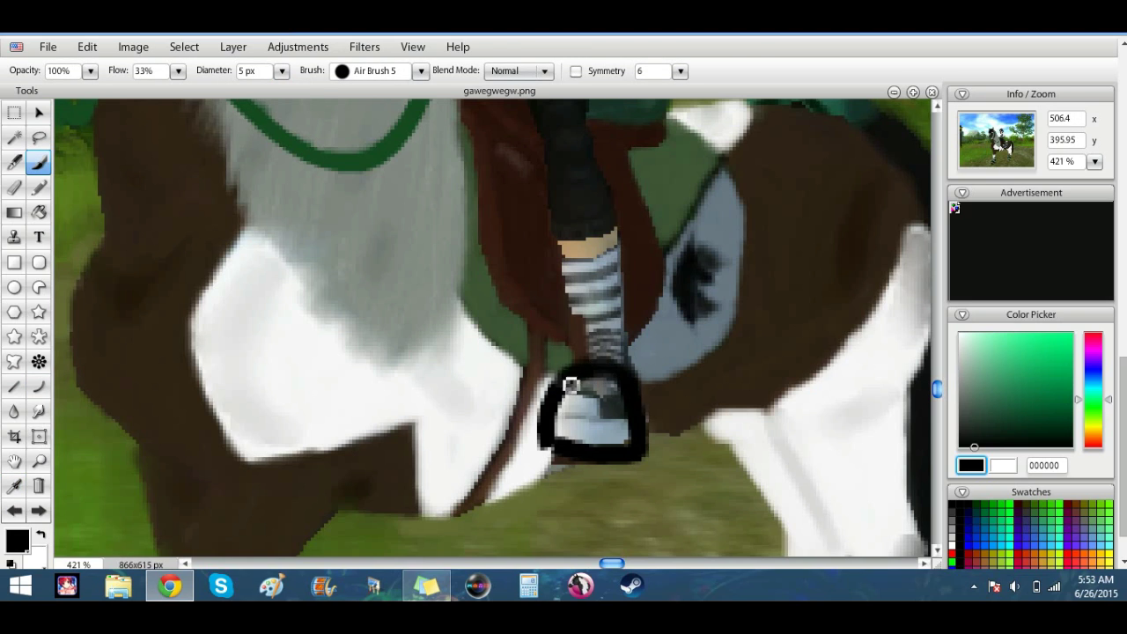
Step: Sample browns 392318 and 2b140e and repaint the stirrup leather and the girth strap with the 5 px Air Brush
key("i")
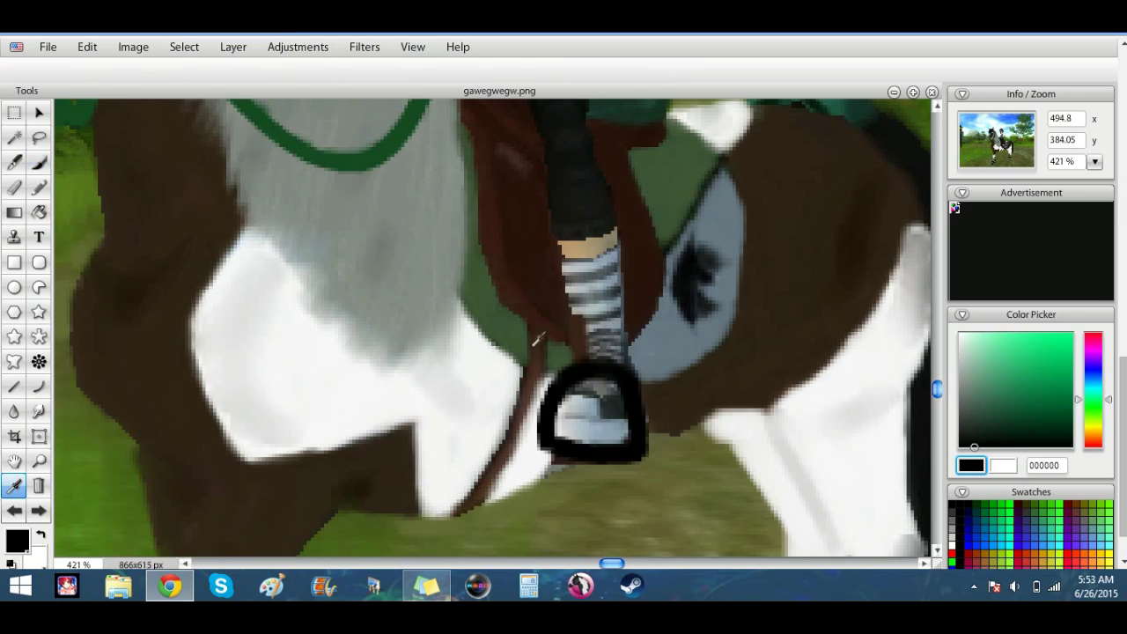
left_click(570, 302)
key("b")
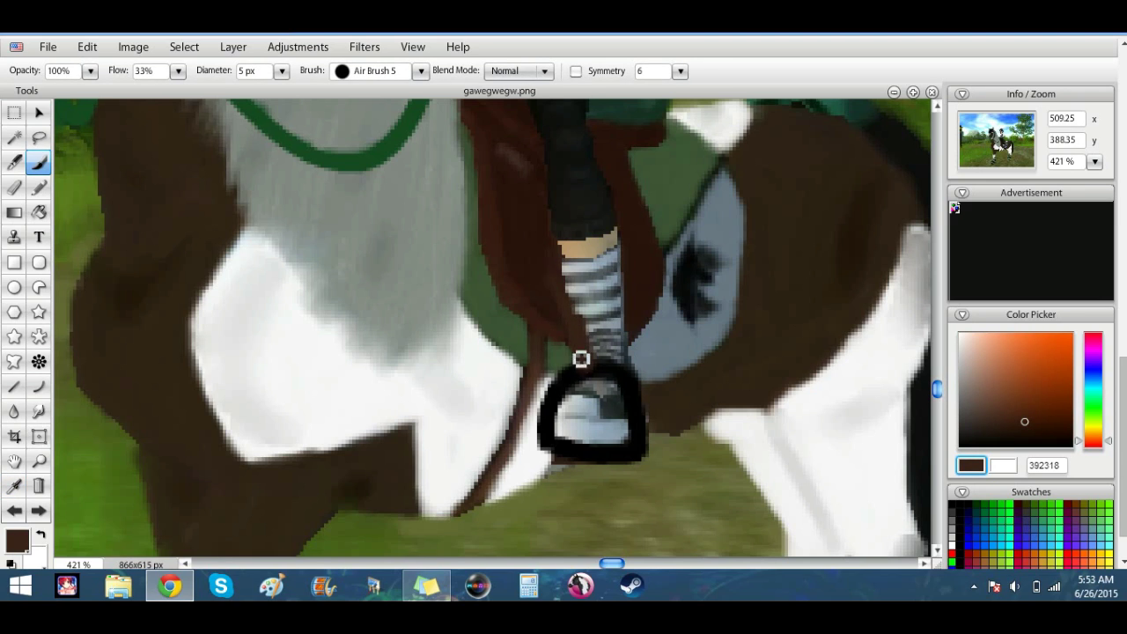
key("i")
left_click(144, 156)
key("b")
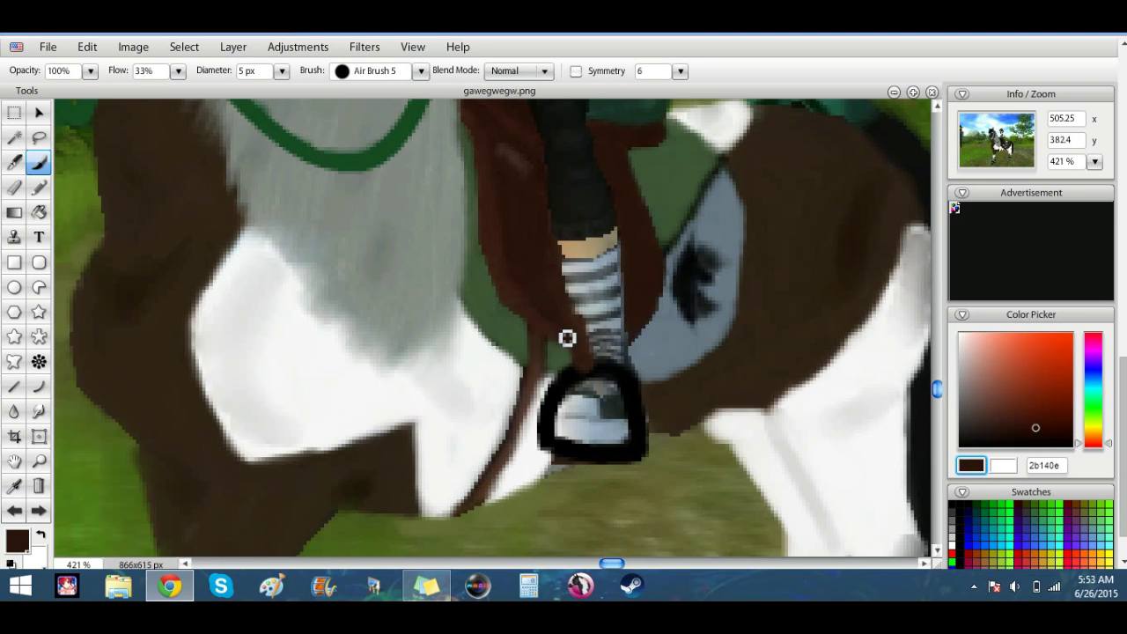
mouse_move(536, 347)
left_mouse_down()
mouse_move(516, 428)
mouse_move(523, 420)
mouse_move(475, 502)
mouse_move(542, 383)
mouse_move(466, 511)
left_mouse_up()
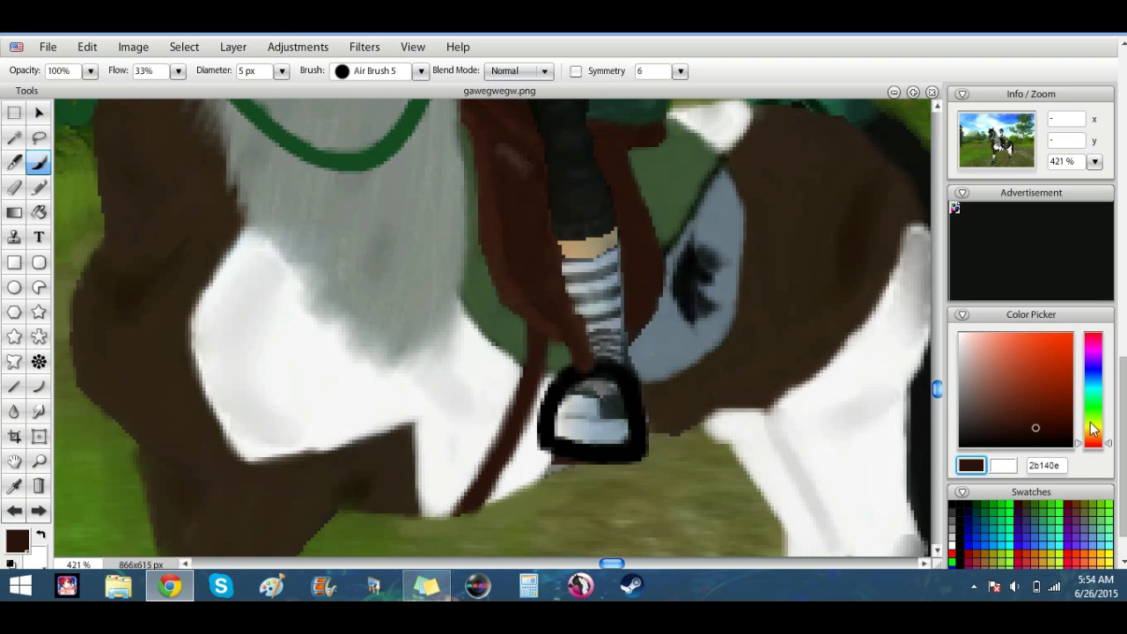
Step: Paint a small yellow bdc65d buckle at the girth strap's lower end at 2 px, and sample strap brown 2a130d
left_click(1089, 426)
left_click(1019, 359)
left_click(282, 71)
left_click_drag(233, 90, 226, 91)
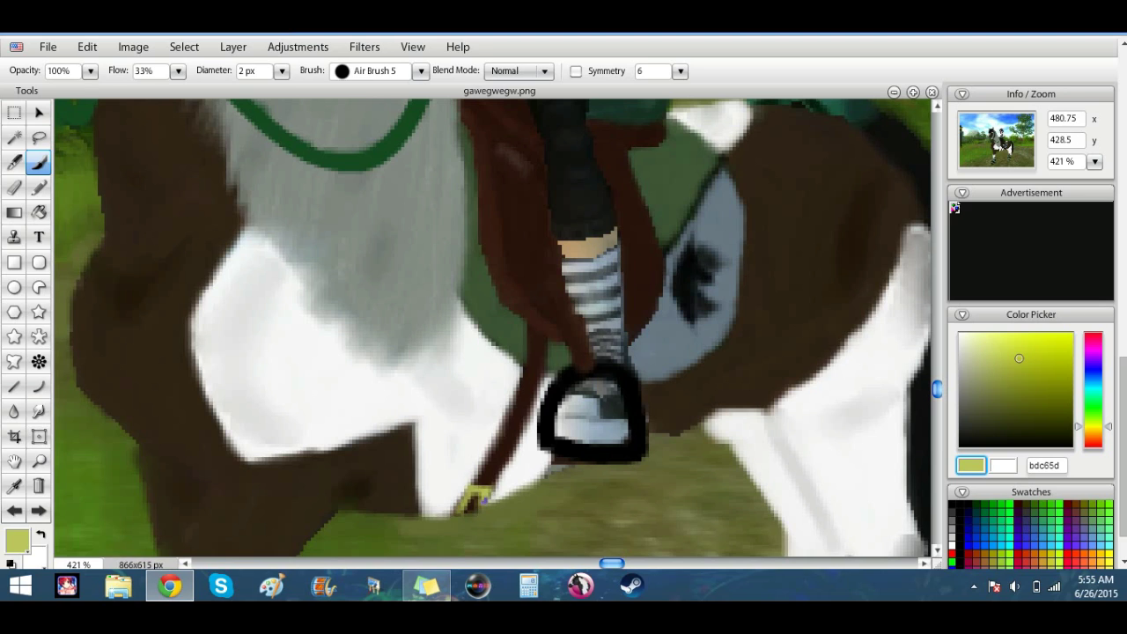
left_click(14, 486)
left_click(494, 467)
left_click(38, 163)
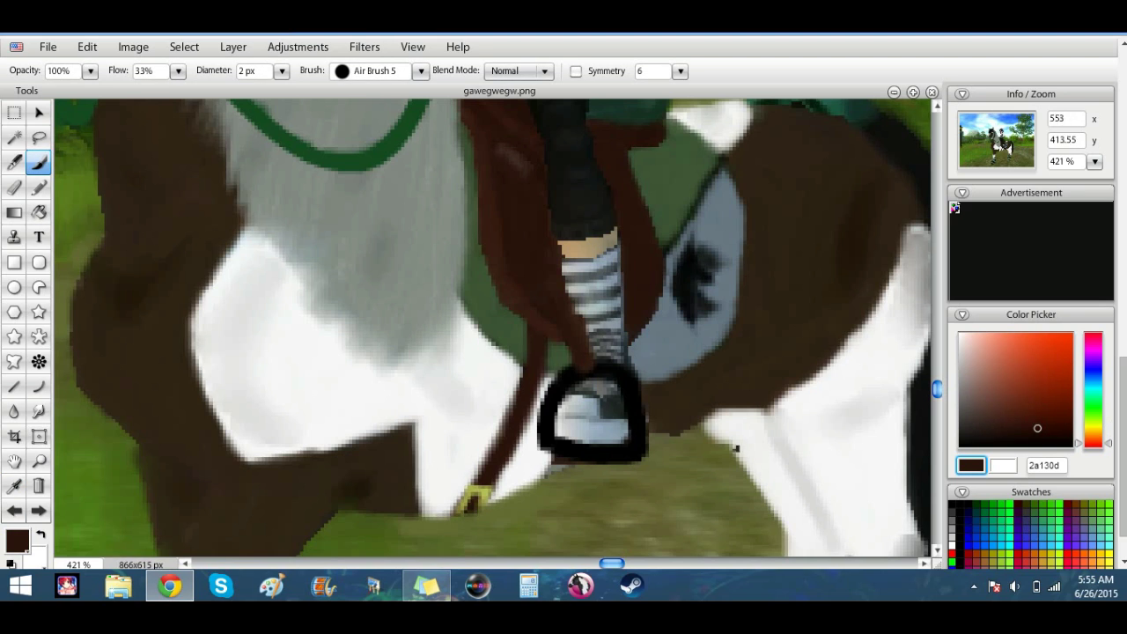
Step: Sample the boot's light colour and smooth the rider's boot inside the stirrup with the 5 px Air Brush
left_click(959, 433)
left_click(966, 447)
left_click(12, 487)
left_click(574, 412)
left_click(39, 163)
left_click(281, 72)
left_click(229, 91)
left_click(566, 410)
mouse_move(566, 407)
left_mouse_down()
mouse_move(597, 408)
mouse_move(586, 407)
mouse_move(580, 430)
mouse_move(621, 433)
mouse_move(571, 433)
mouse_move(610, 421)
left_mouse_up()
Step: Paint the boot's dark heel area black at 5 px and add small 2 px black, grey and eaeaea details at its top
key("d")
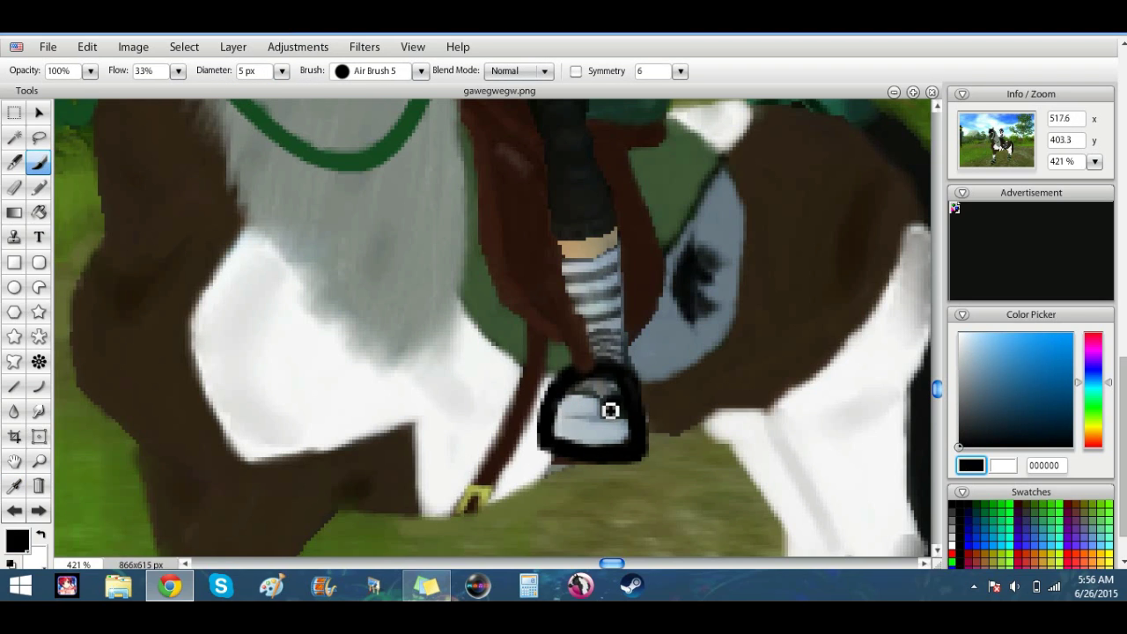
left_click(610, 403)
left_click(281, 70)
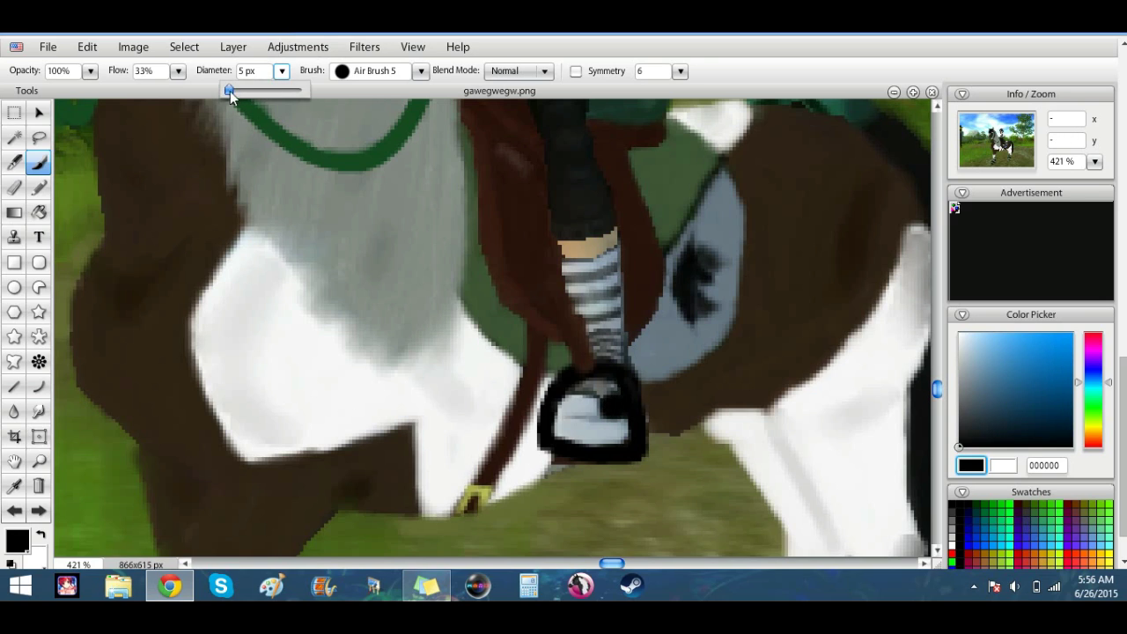
left_click_drag(578, 385, 572, 390)
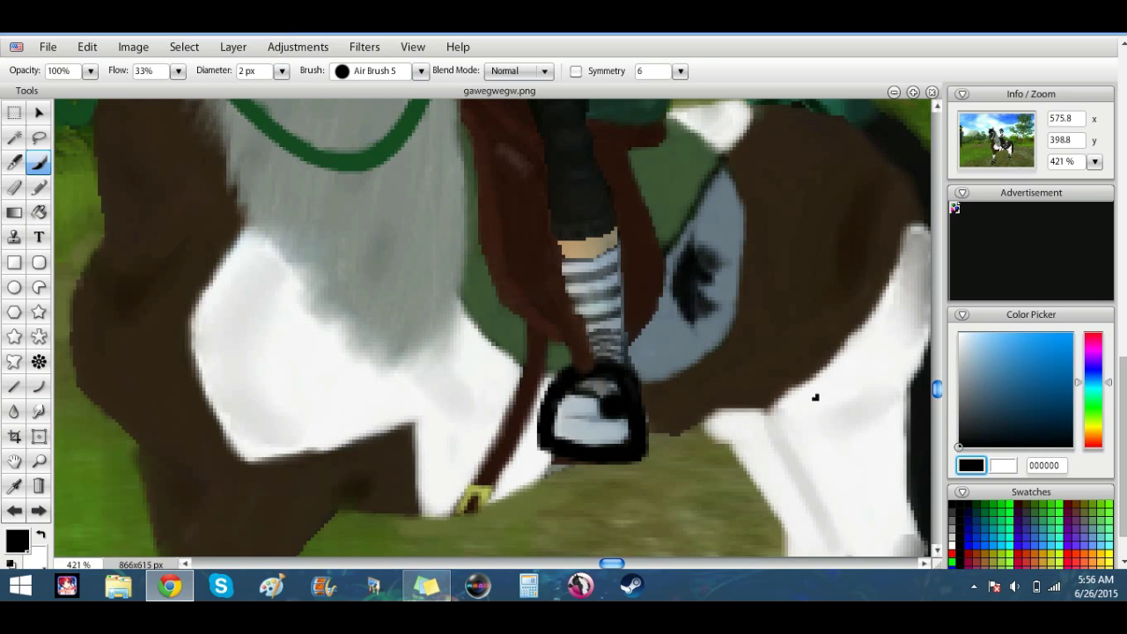
left_click(959, 394)
left_click(605, 392)
left_click(959, 343)
left_click(601, 388)
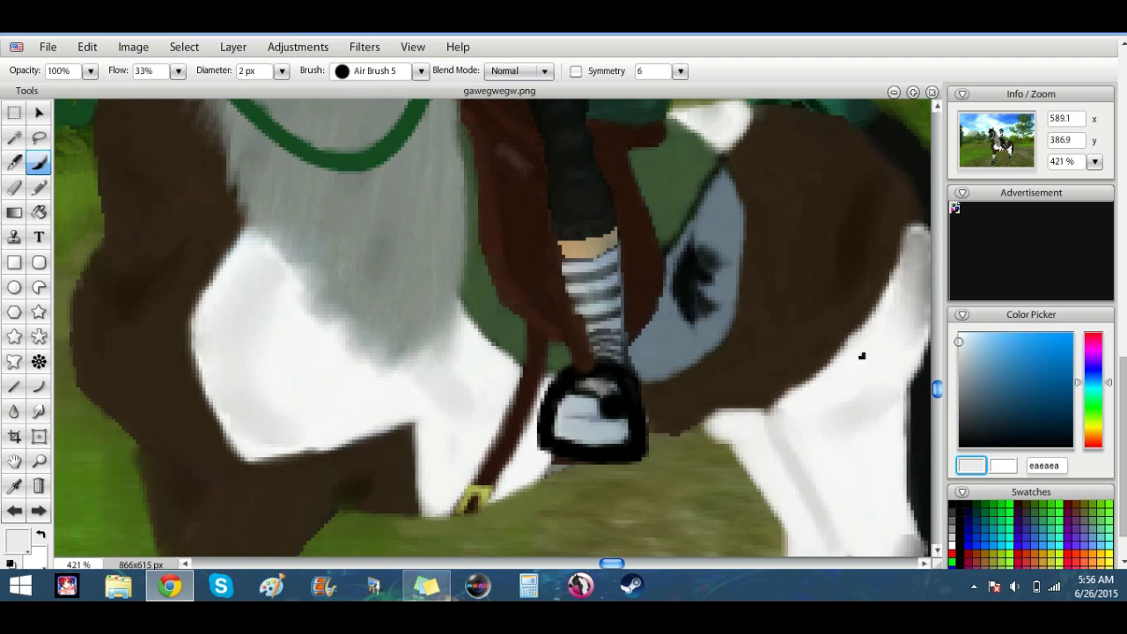
Step: Repaint the sock's stripes in black 000000 and ebedee with the 2 px Air Brush, and sample skin b69a72 to retouch the ankle above it
left_click(966, 447)
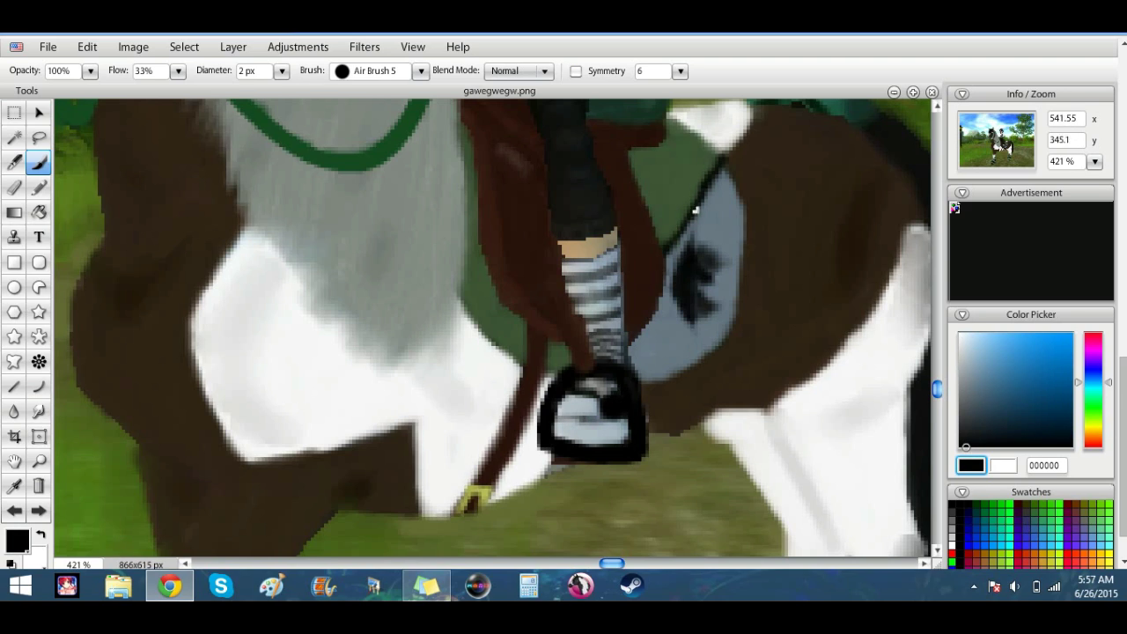
mouse_move(572, 276)
left_mouse_down()
mouse_move(618, 264)
mouse_move(615, 286)
mouse_move(575, 300)
mouse_move(603, 294)
mouse_move(574, 295)
mouse_move(618, 310)
left_mouse_up()
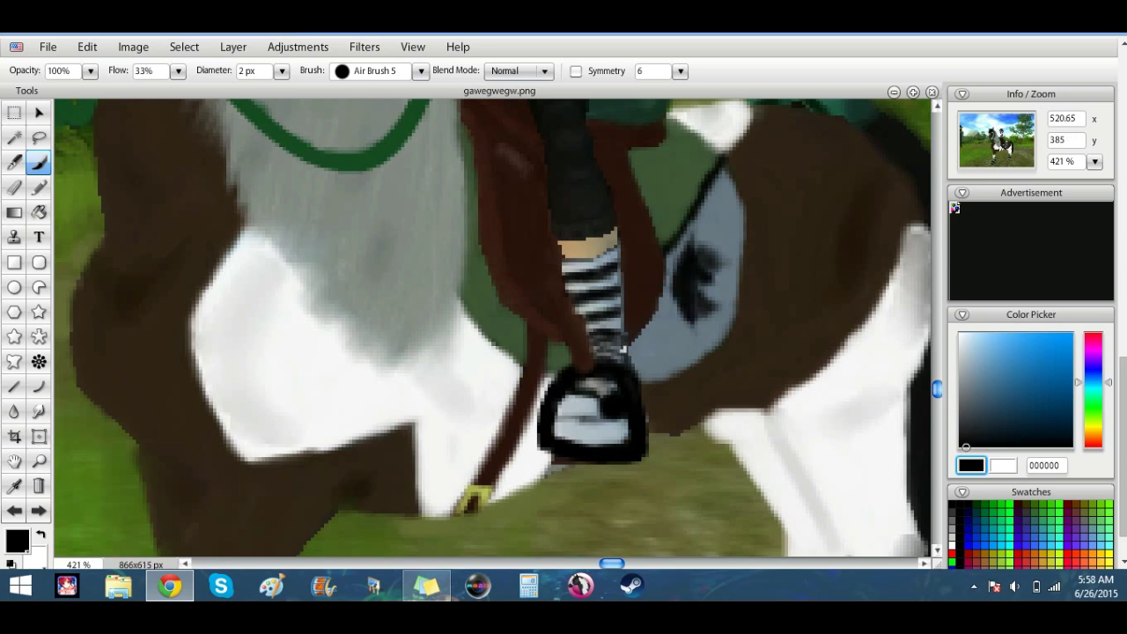
left_click_drag(612, 347, 602, 349)
left_click(601, 305, "alt")
left_click_drag(570, 268, 618, 256)
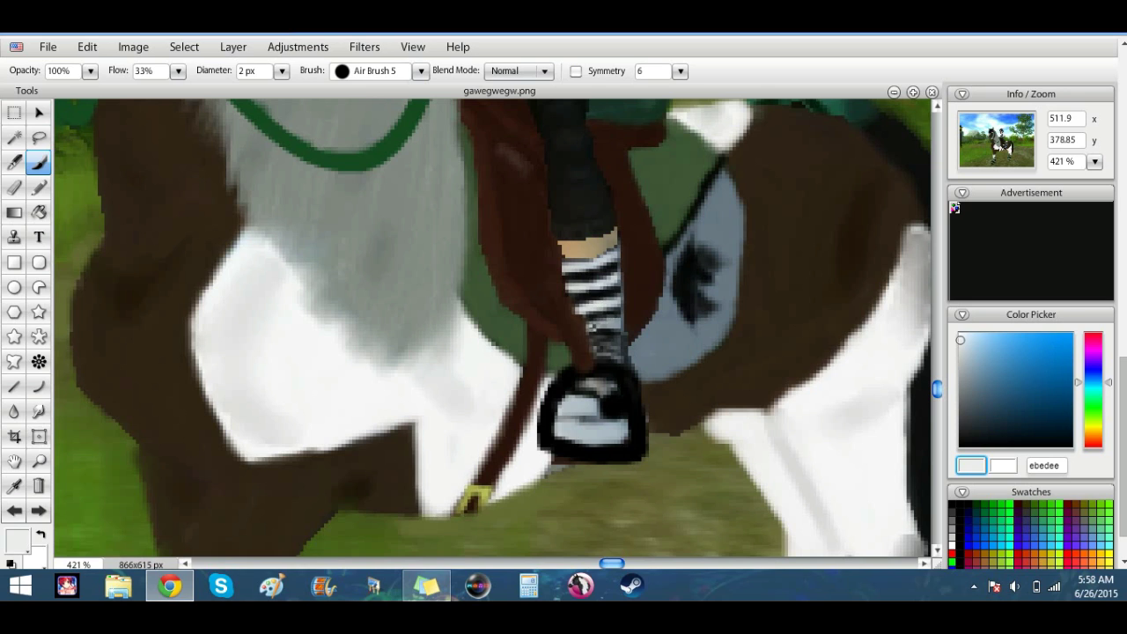
left_click_drag(595, 344, 608, 353)
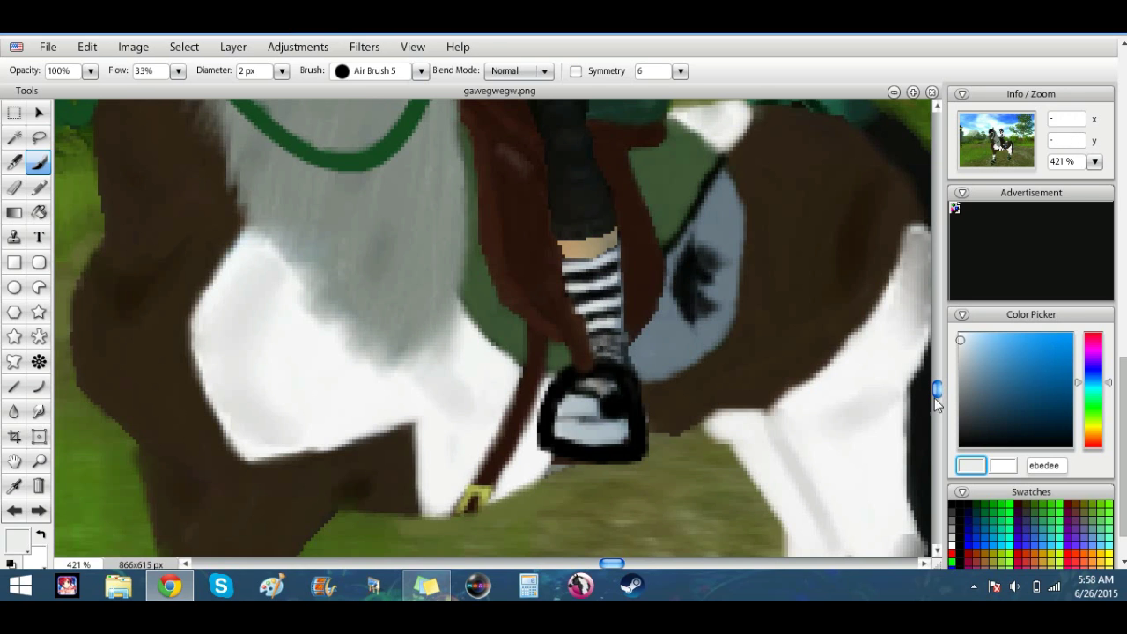
scroll(934, 413, "up", 3)
left_click(578, 339, "alt")
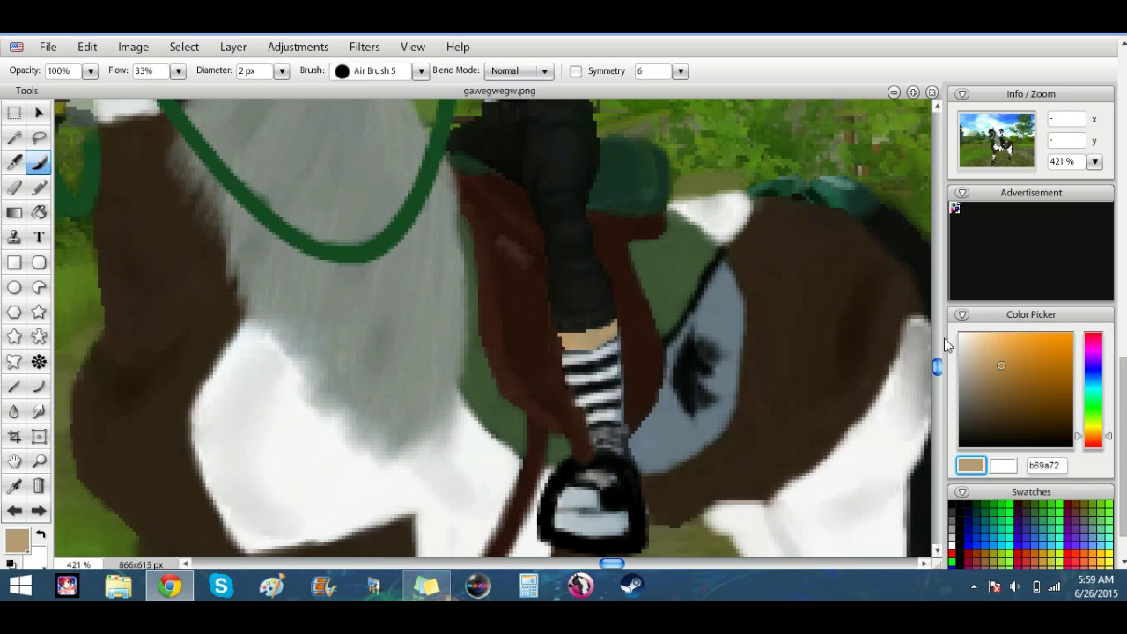
Step: Sample three reds from the rider's hair, including 431d20, and dab them on the sky as 14 px reference swatches
scroll(493, 328, "up", 5)
left_click(14, 485)
left_click(555, 256)
left_click(39, 162)
left_click(282, 72)
left_click_drag(228, 93, 234, 93)
left_click(699, 138)
left_click(14, 487)
left_click(468, 319)
left_click(39, 163)
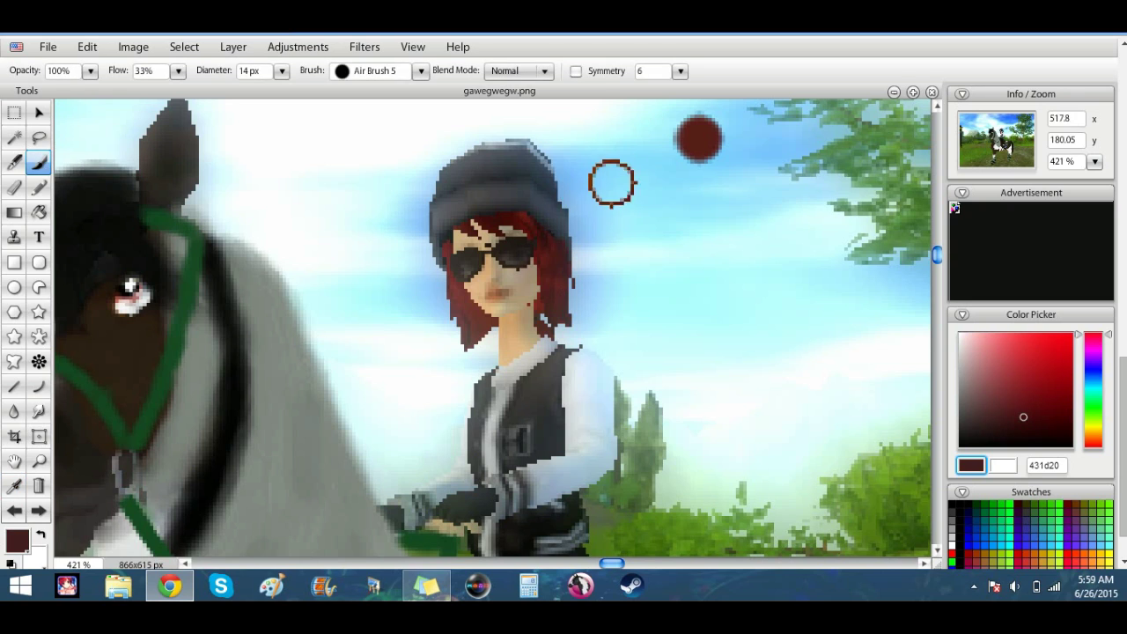
left_click(293, 139)
left_click(14, 486)
left_click(490, 216)
left_click(38, 162)
left_click(280, 159)
Step: Paint a long lock of red 571e19 hair over the jacket shoulder with the 8 px Oil Brush, undoing the last stroke
left_click(282, 71)
left_click_drag(233, 93, 229, 93)
left_click(423, 72)
left_click(288, 130)
left_click(363, 77)
left_click(14, 486)
left_click(699, 139)
left_click(38, 162)
mouse_move(564, 310)
left_mouse_down()
mouse_move(591, 336)
mouse_move(562, 292)
left_mouse_up()
mouse_move(562, 337)
left_mouse_down()
mouse_move(562, 258)
mouse_move(544, 247)
mouse_move(571, 318)
mouse_move(548, 293)
mouse_move(571, 342)
mouse_move(549, 263)
mouse_move(558, 348)
mouse_move(538, 377)
mouse_move(562, 329)
mouse_move(557, 289)
mouse_move(556, 404)
mouse_move(566, 328)
mouse_move(559, 386)
mouse_move(555, 276)
mouse_move(562, 318)
mouse_move(545, 306)
mouse_move(549, 346)
mouse_move(550, 302)
mouse_move(544, 324)
mouse_move(559, 297)
mouse_move(569, 348)
mouse_move(559, 362)
mouse_move(551, 333)
mouse_move(546, 406)
mouse_move(566, 359)
mouse_move(559, 275)
left_mouse_up()
key("ctrl+z")
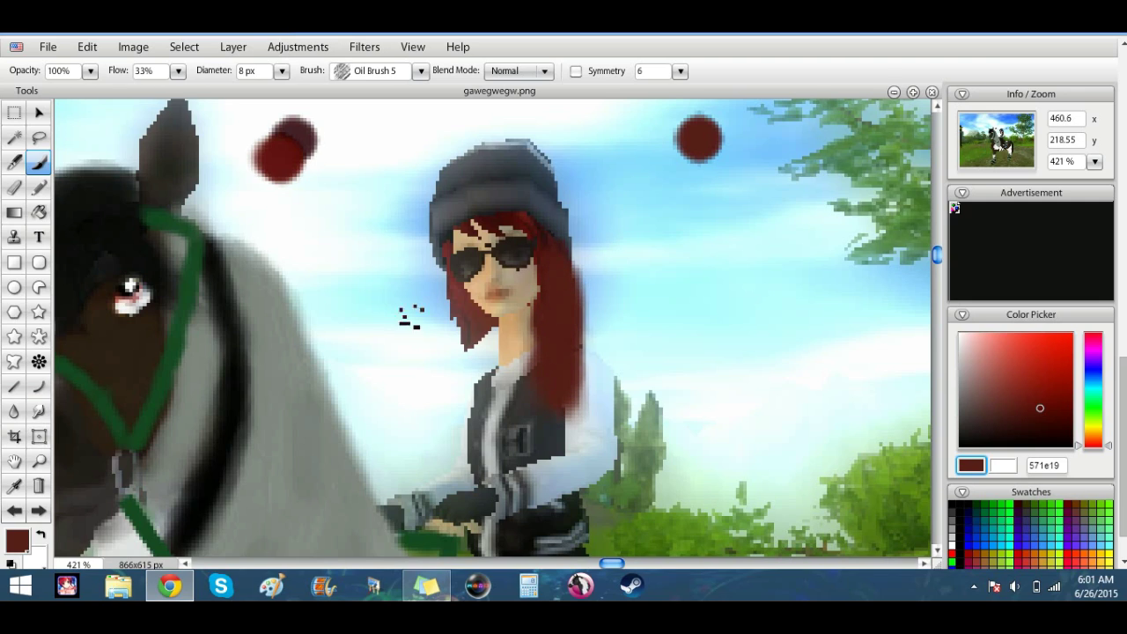
Step: Paint the fringe and the hair on the face's other side in 571e19 at 5 px, and shade the hair with 432026 and 631312
left_click(282, 71)
left_click_drag(231, 88, 229, 89)
left_click(530, 226)
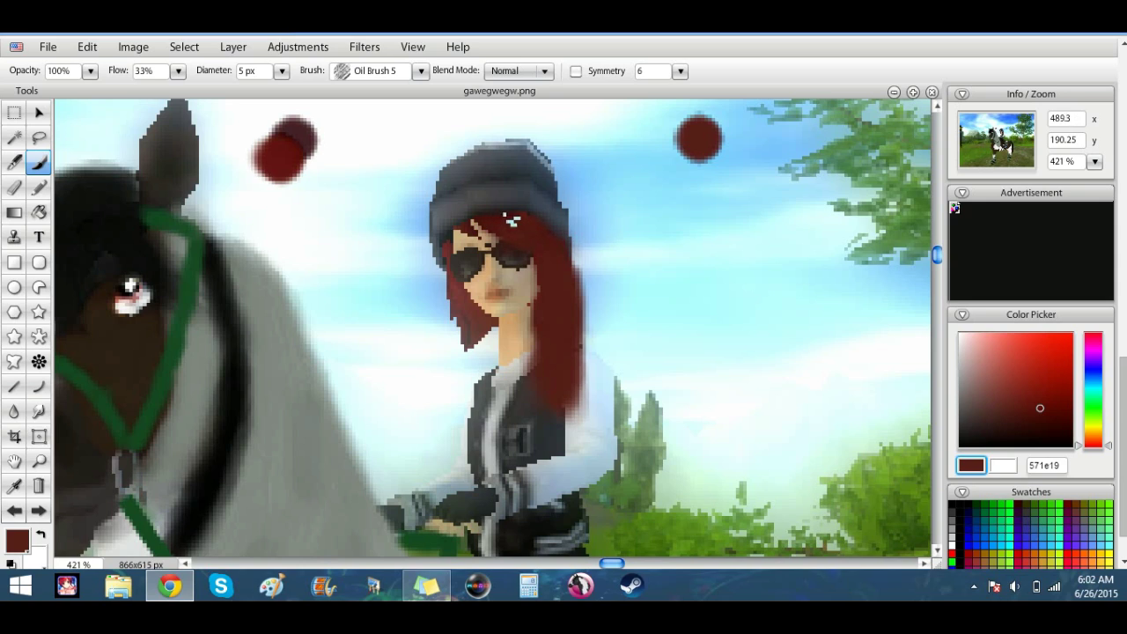
left_click_drag(461, 227, 486, 227)
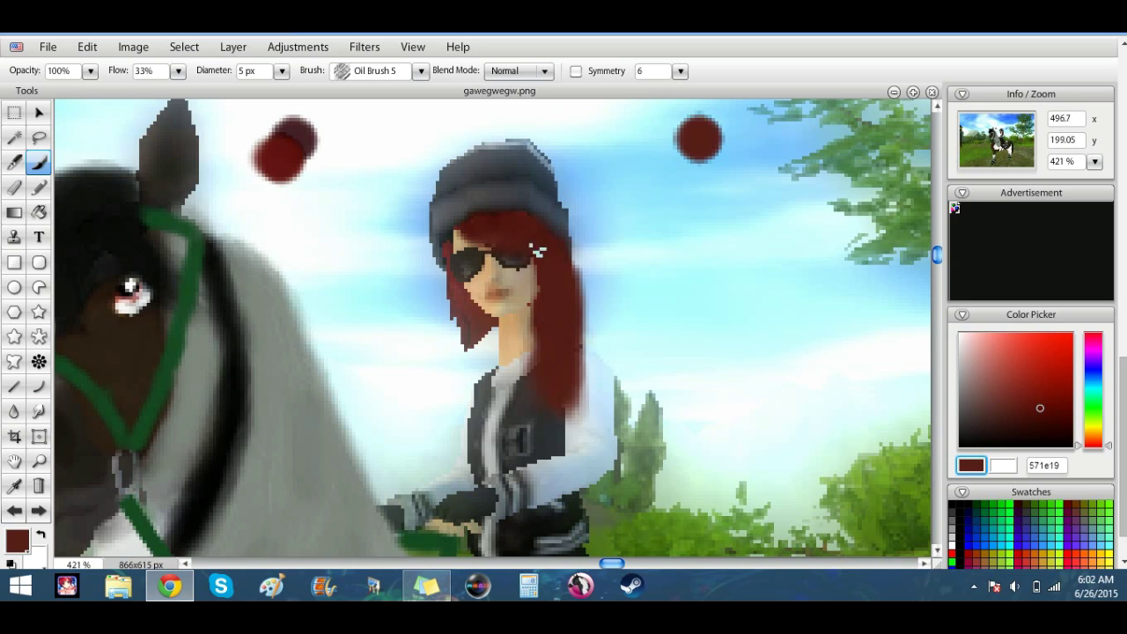
mouse_move(448, 256)
left_mouse_down()
mouse_move(458, 318)
mouse_move(465, 307)
mouse_move(491, 365)
mouse_move(488, 322)
mouse_move(497, 334)
mouse_move(488, 326)
mouse_move(471, 381)
left_mouse_up()
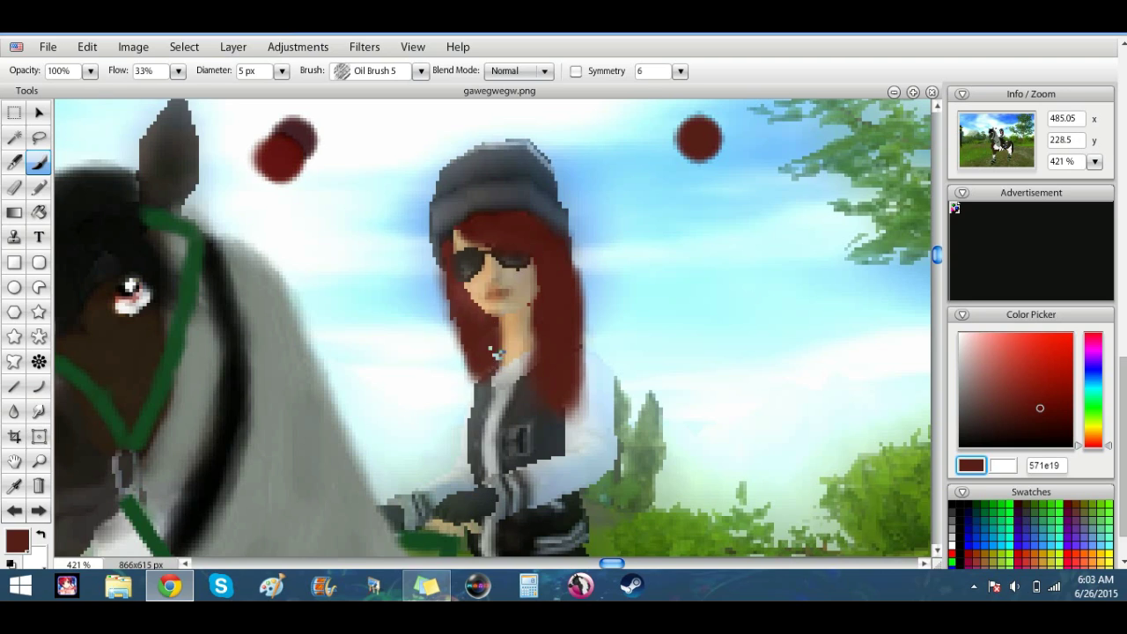
left_click_drag(481, 376, 474, 379)
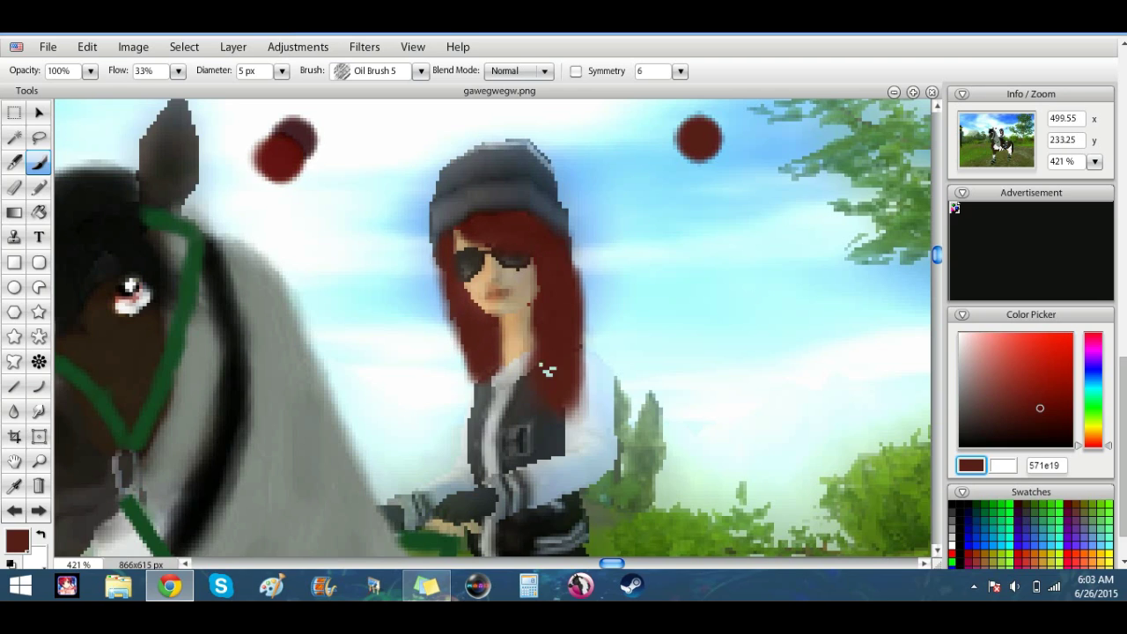
left_click(305, 133, "alt")
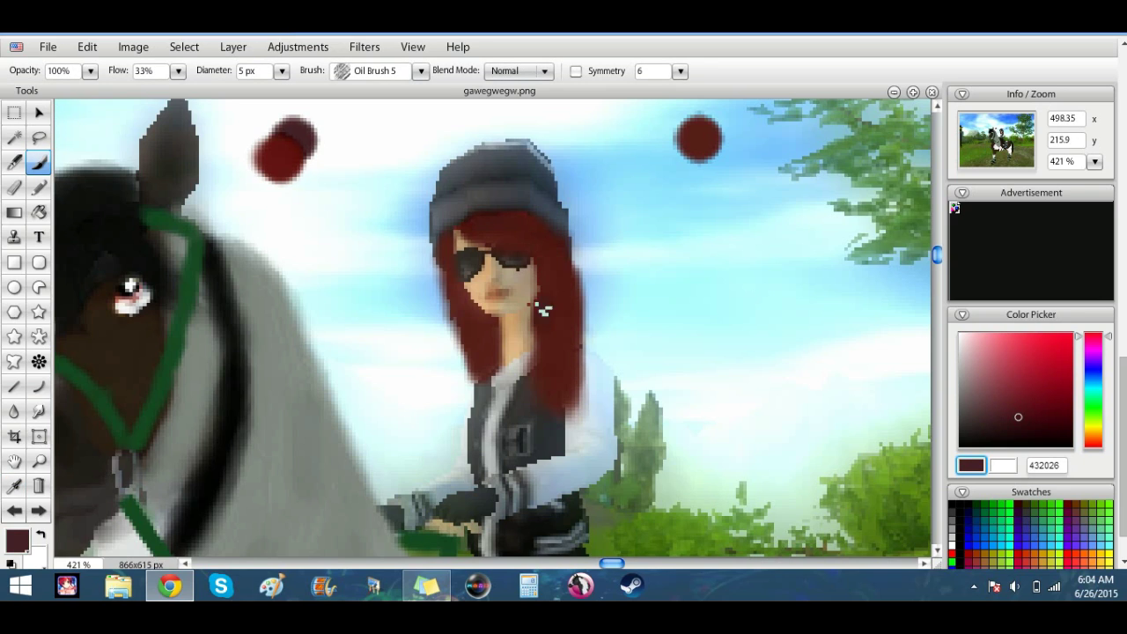
left_click(543, 264, "alt")
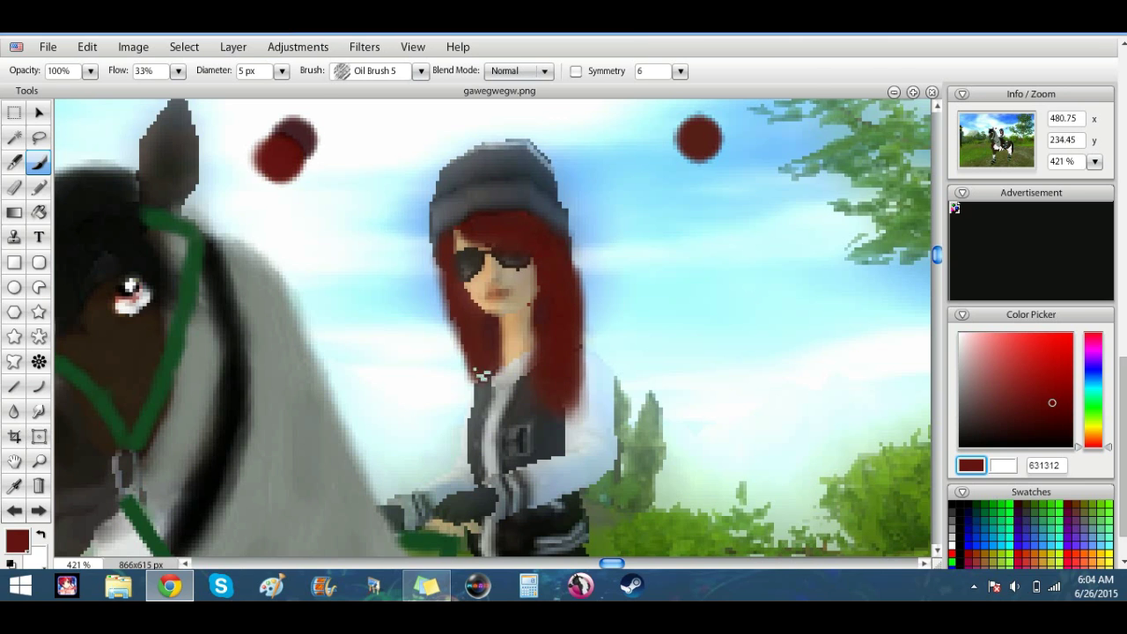
Step: Smooth the rider's neck and the shadow under the chin with the 5 px Air Brush in skin tones b79a70 and 9b886c
left_click(1095, 162)
left_click_drag(1052, 184, 1058, 184)
left_click(514, 563)
left_click_drag(937, 121, 937, 277)
left_click_drag(514, 564, 618, 564)
left_click(14, 486)
left_click(465, 212)
mouse_move(937, 277)
left_mouse_down()
mouse_move(940, 357)
mouse_move(950, 257)
left_mouse_up()
left_click(561, 385)
left_click(39, 164)
left_click(421, 72)
left_click(291, 156)
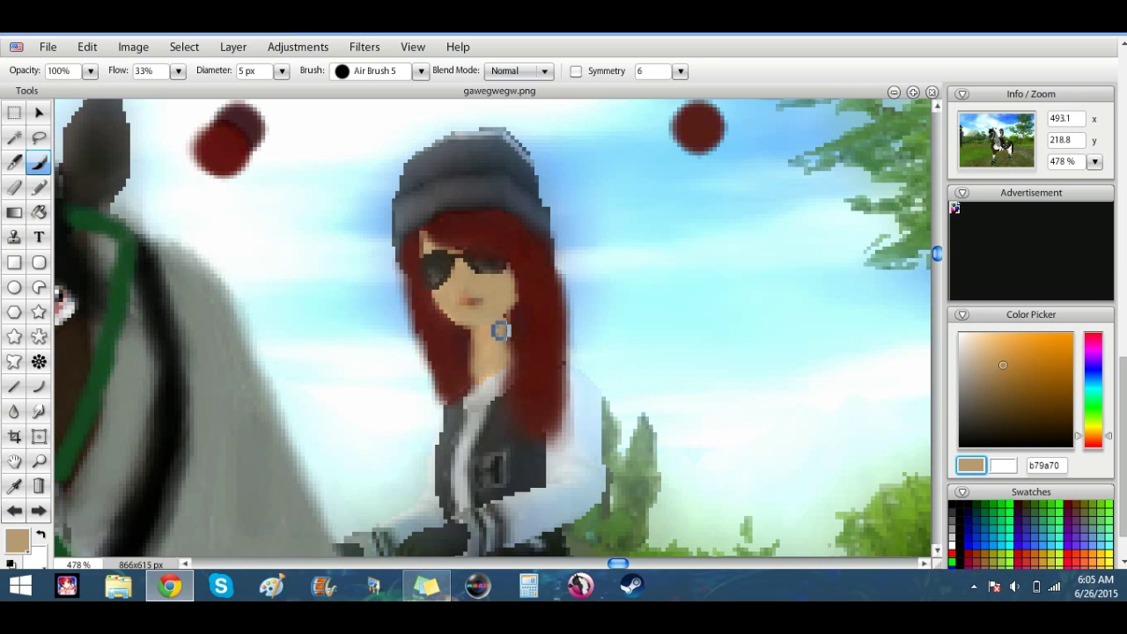
mouse_move(500, 332)
left_mouse_down()
mouse_move(500, 355)
mouse_move(480, 360)
left_mouse_up()
left_click(458, 319, "alt")
left_click(477, 332, "alt")
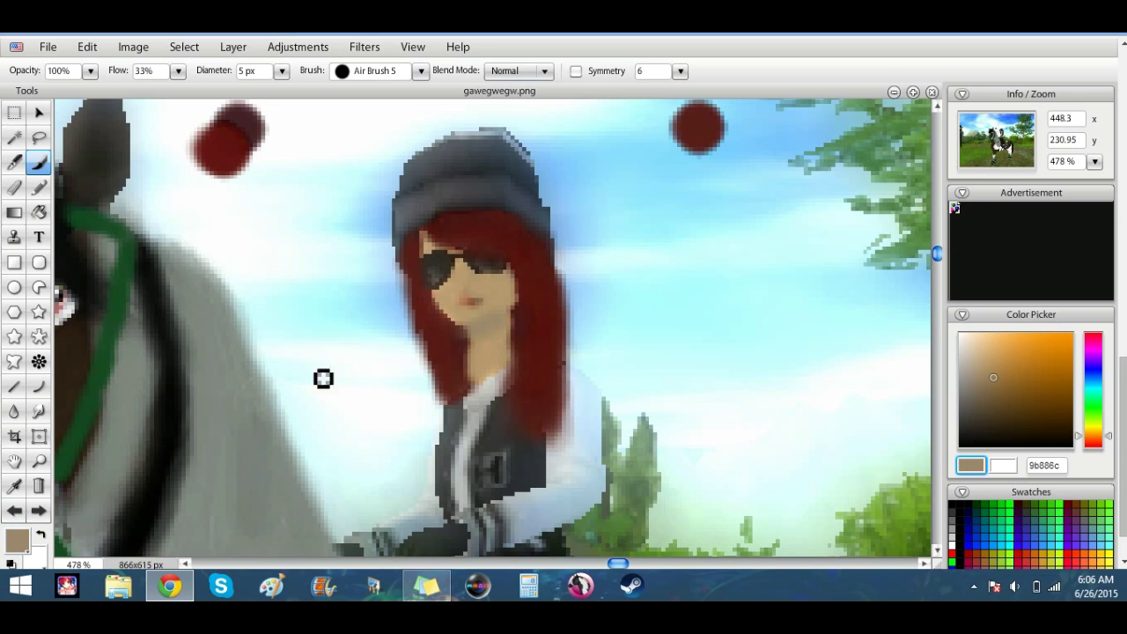
Step: Sample skin tone b6996f from the neck and smooth the rider's chin and the area around the mouth
left_click(15, 485)
left_click(487, 342)
left_click(38, 162)
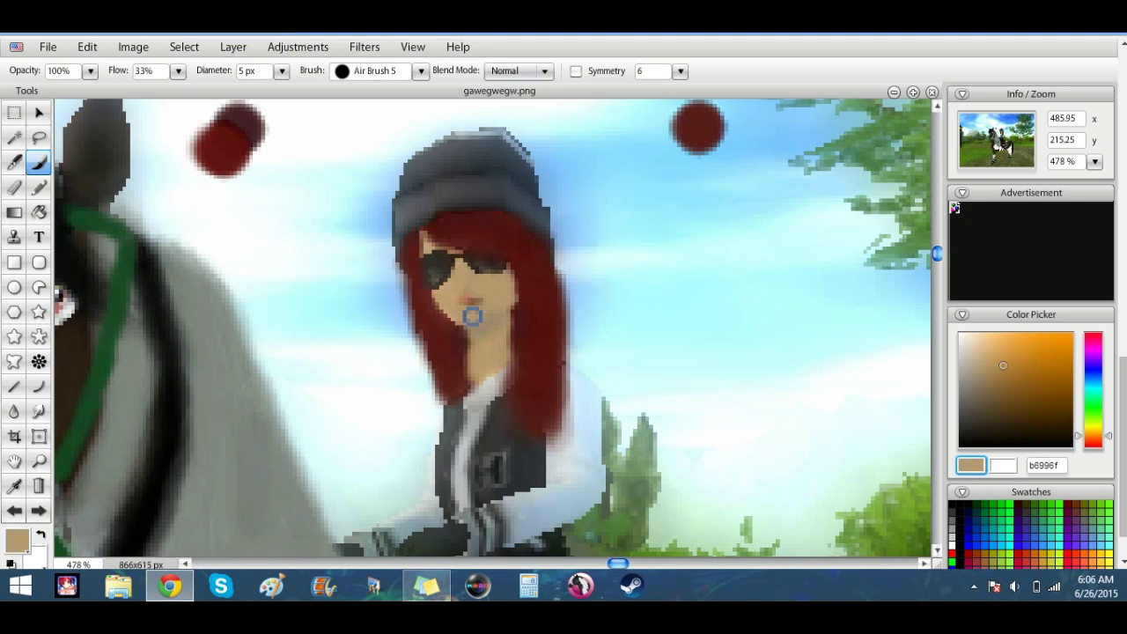
Step: Repaint the rider's lips at 2 px in b37f59 and 7c5940, and sample c6a176 to retouch the skin around the nose
left_click(404, 251, "alt")
key("bracketleft")
key("bracketleft")
key("bracketleft")
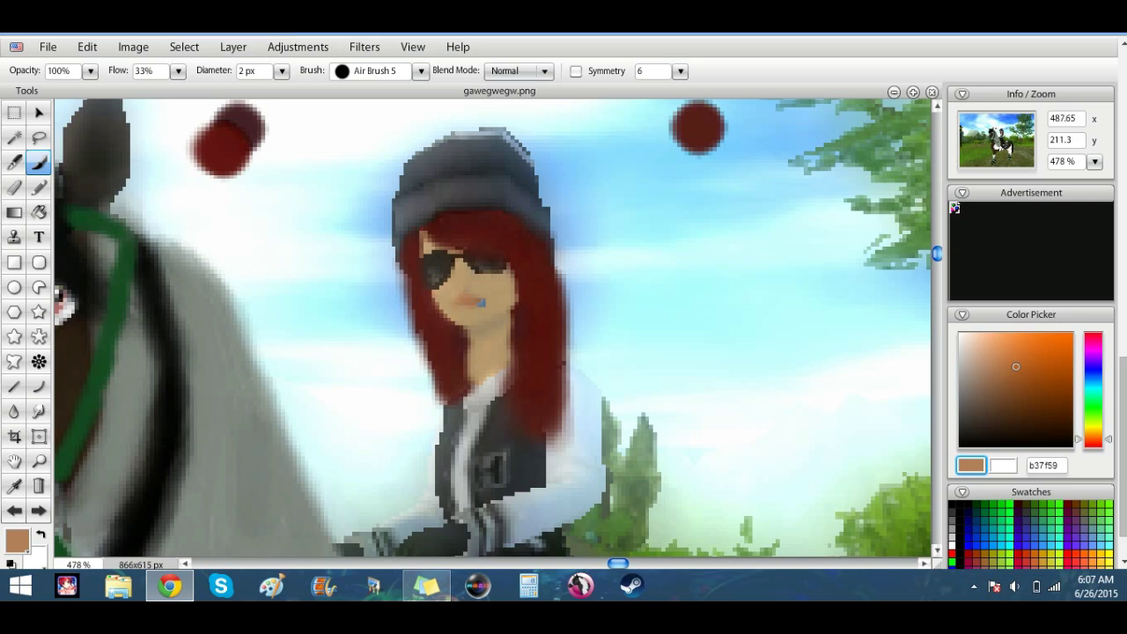
left_click(1015, 390)
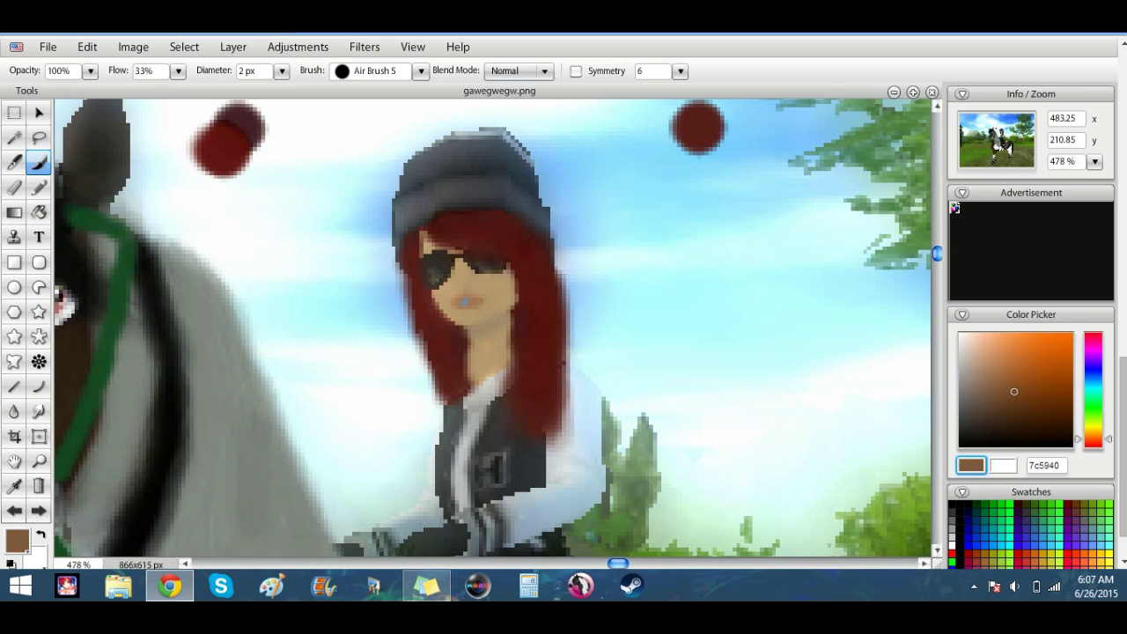
left_click(959, 336)
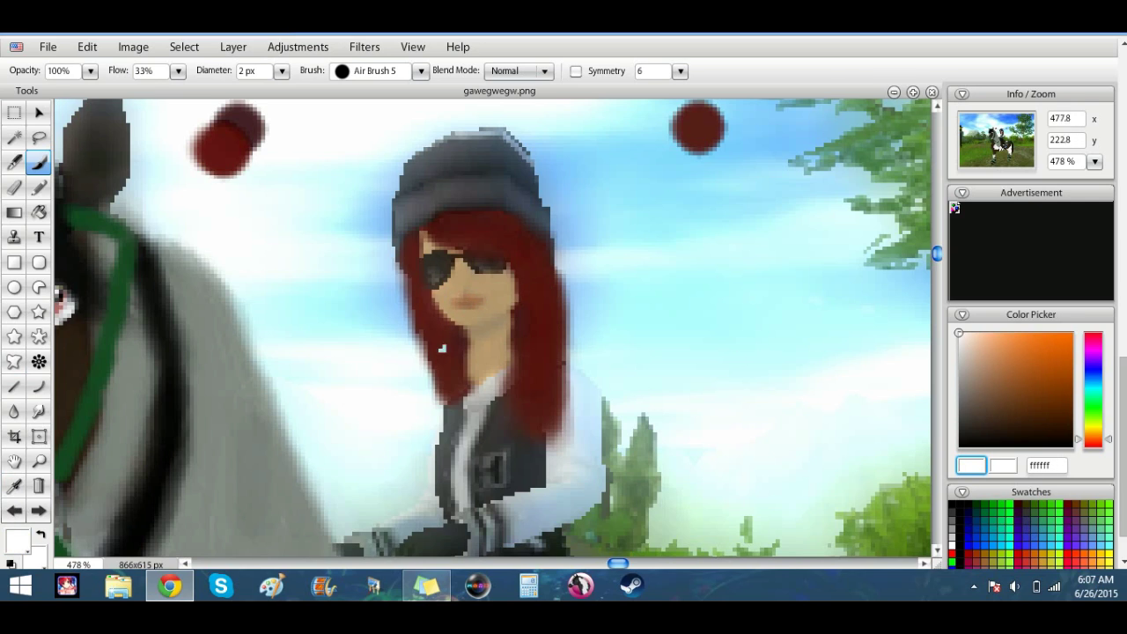
left_click(472, 291, "alt")
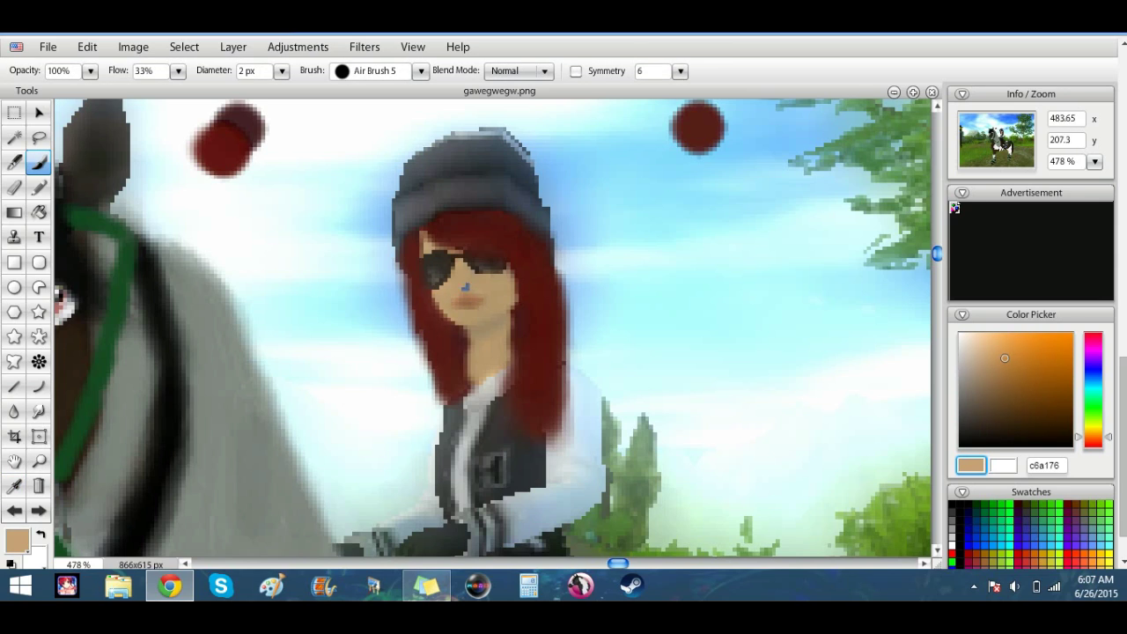
left_click(452, 290, "alt")
Step: Paint thin highlights in the red hair with 2 px eaeaea and soften them with the Blur tool
left_click(362, 282, "alt")
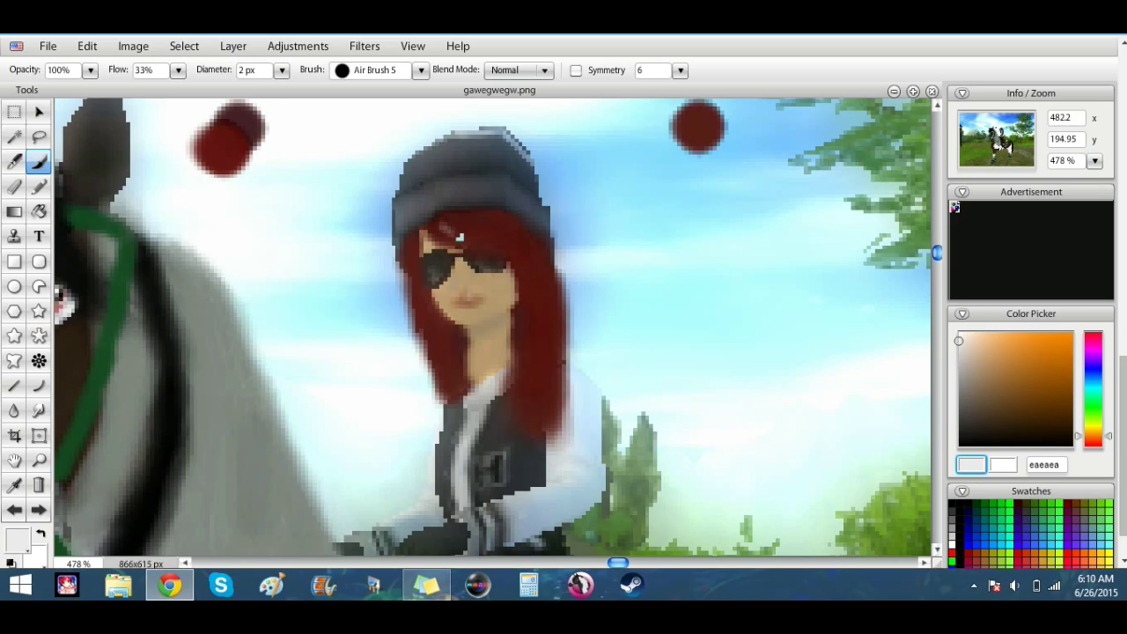
left_click(14, 410)
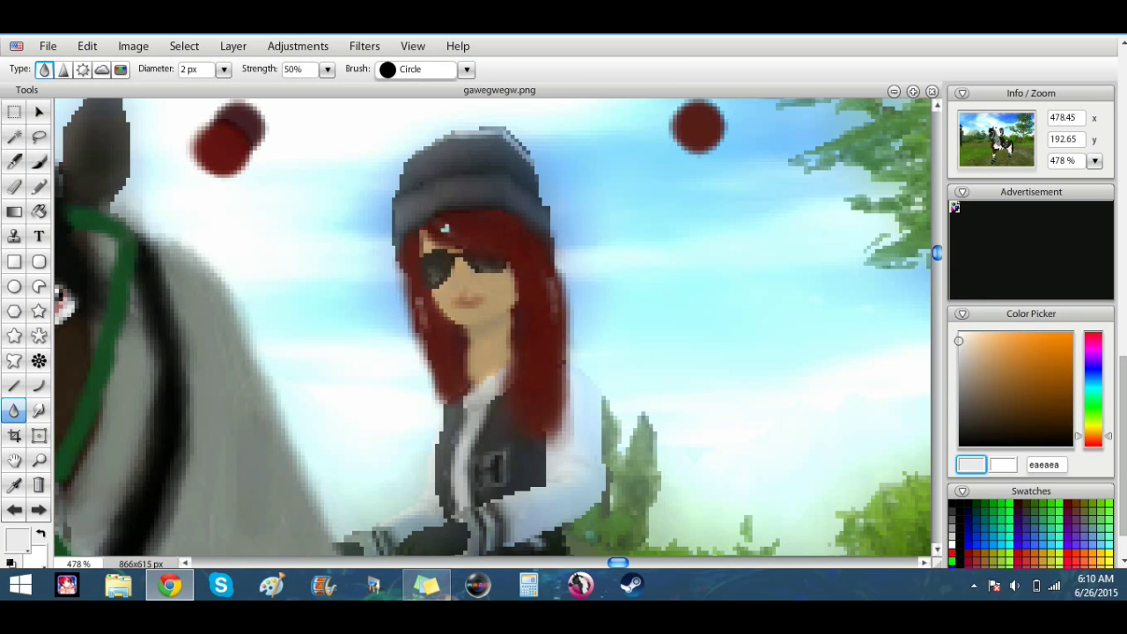
Step: Cover the red reference swatches with sampled sky colours, including 8ad8fe, using the 5 px Circle brush
left_click(14, 485)
left_click(176, 167)
left_click(39, 162)
mouse_move(208, 134)
left_mouse_down()
mouse_move(213, 102)
mouse_move(263, 140)
mouse_move(265, 110)
mouse_move(227, 163)
mouse_move(191, 137)
mouse_move(213, 147)
mouse_move(227, 175)
left_mouse_up()
left_click(420, 69)
left_click(220, 105)
left_click(14, 485)
left_click(729, 115)
left_click(38, 161)
mouse_move(697, 126)
left_mouse_down()
mouse_move(679, 112)
mouse_move(699, 156)
mouse_move(721, 136)
left_mouse_up()
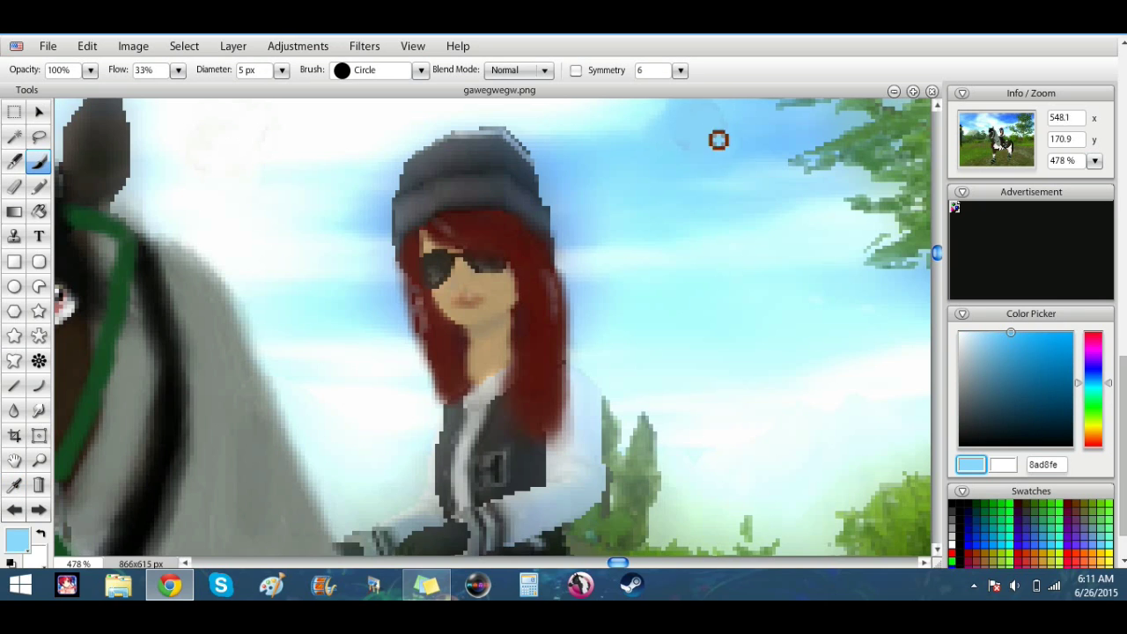
Step: Sample d1e1e7 and smooth the jacket's white sleeves and front stripe with the 5 px Circle brush
left_click(1095, 160)
left_click_drag(1083, 180, 1054, 181)
left_click_drag(196, 563, 412, 562)
left_click_drag(937, 130, 937, 278)
mouse_move(415, 563)
left_mouse_down()
mouse_move(676, 564)
mouse_move(596, 563)
left_mouse_up()
left_click(15, 486)
left_click(641, 339)
left_click(38, 162)
mouse_move(620, 333)
left_mouse_down()
mouse_move(627, 348)
mouse_move(646, 343)
mouse_move(657, 375)
mouse_move(578, 385)
mouse_move(626, 376)
left_mouse_up()
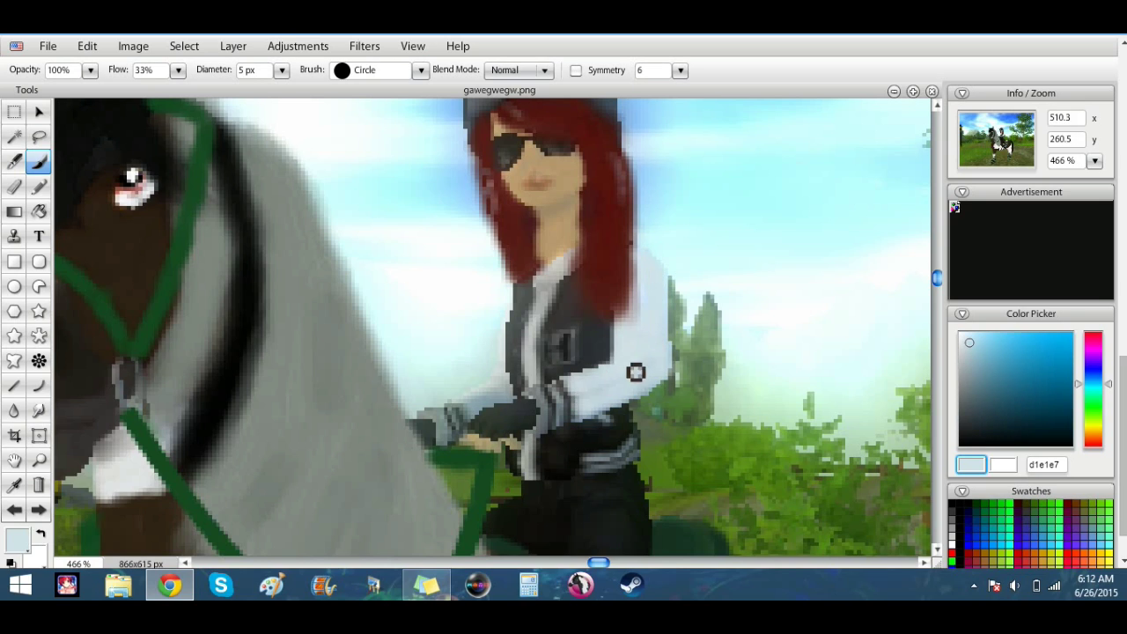
left_click_drag(541, 292, 531, 376)
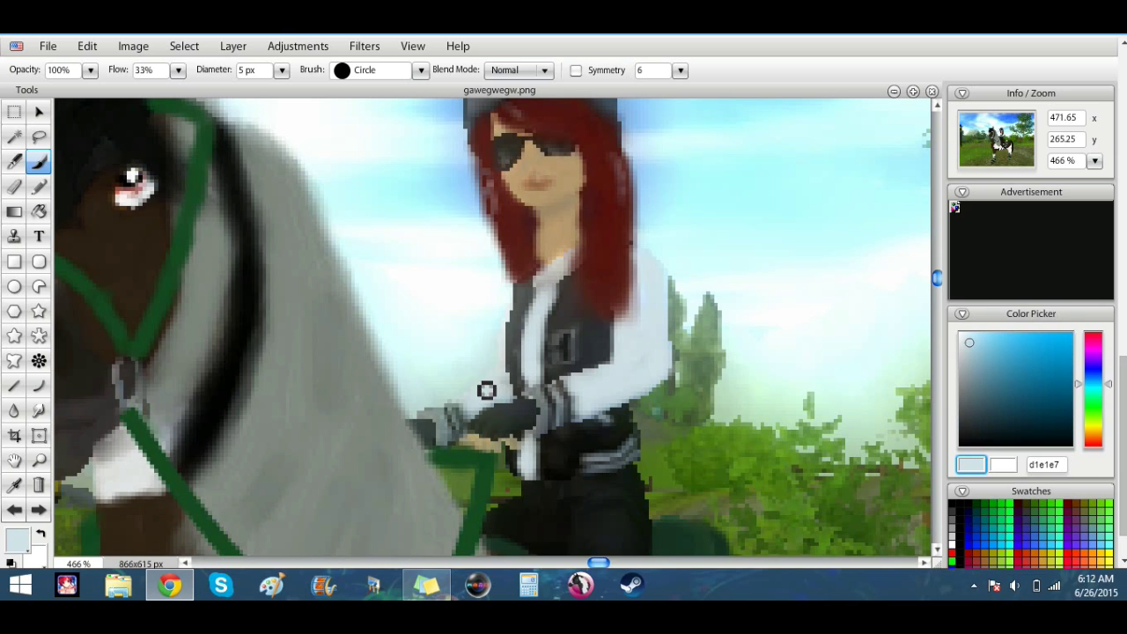
Step: Sample grey 677172 and retouch the jacket's cuff stripes with the 2 px brush, undoing the last stroke
left_click(563, 412, "alt")
left_click(279, 70)
left_click(227, 92)
mouse_move(548, 401)
left_mouse_down()
mouse_move(820, 322)
mouse_move(141, 417)
left_mouse_up()
key("ctrl+z")
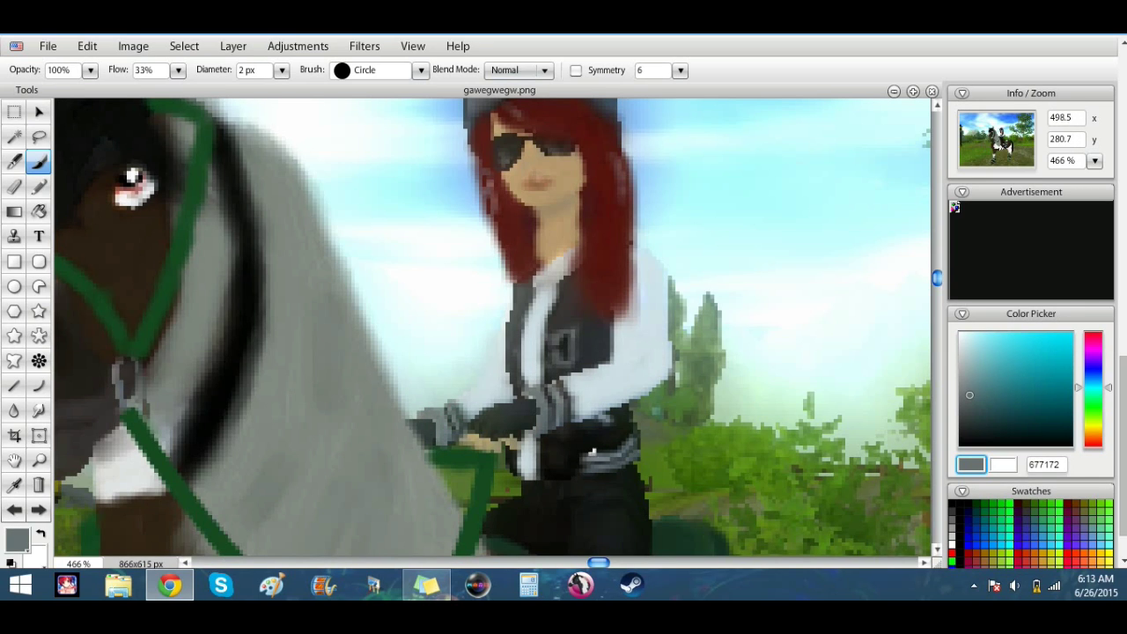
Step: Retouch the jacket's collar with the 2 px brush in light greys d0dfe4 and c8cbcb
left_click(14, 485)
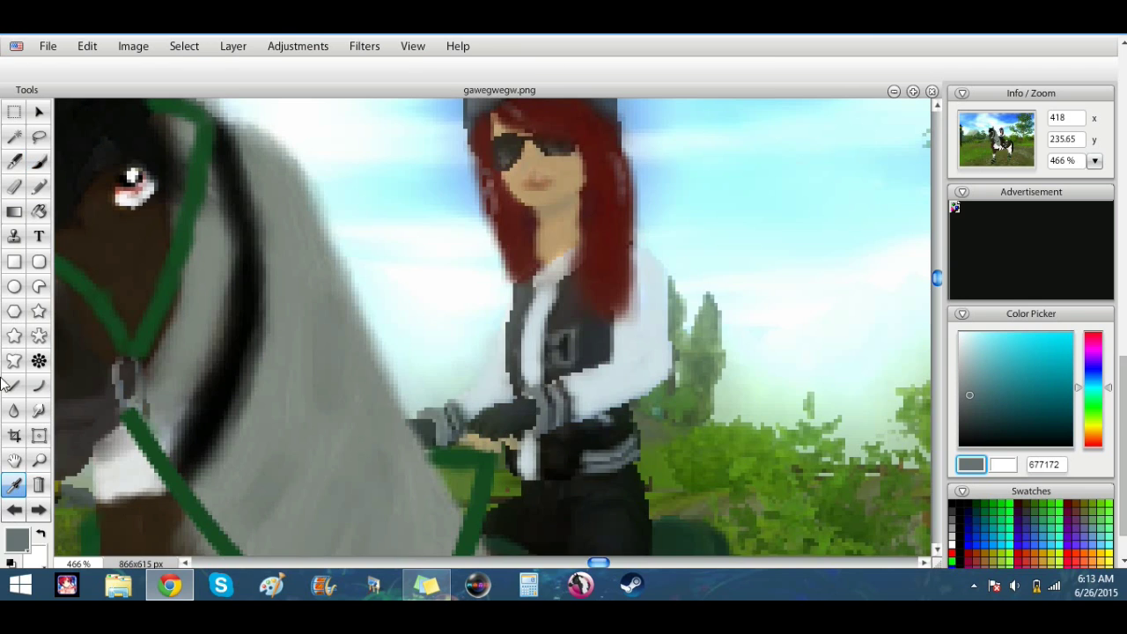
left_click(887, 322)
key("b")
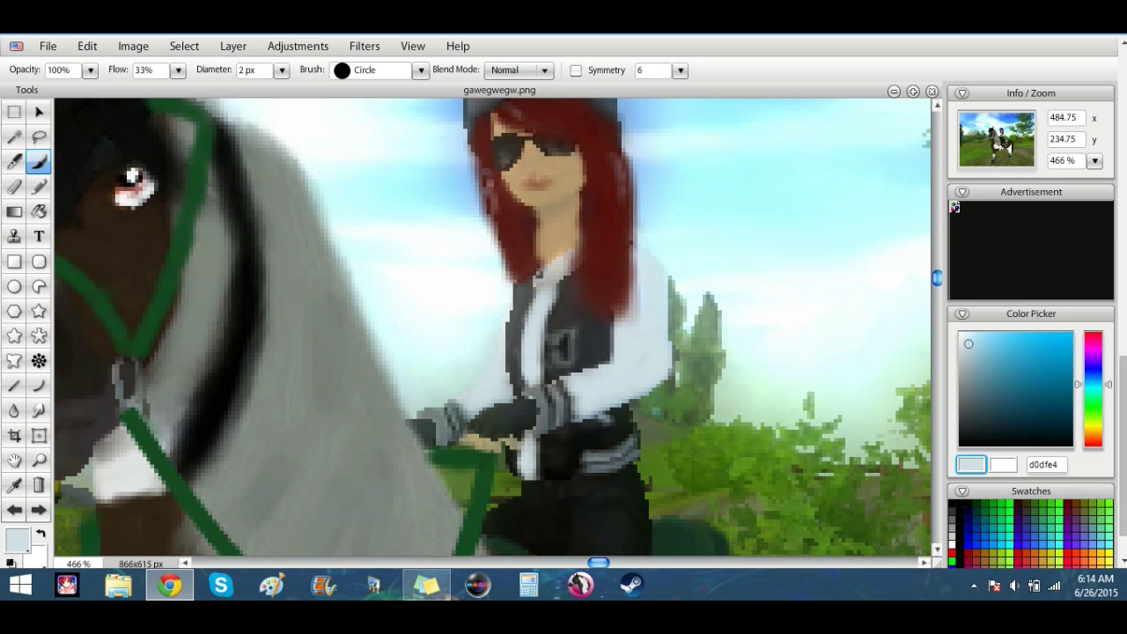
left_click_drag(962, 364, 961, 355)
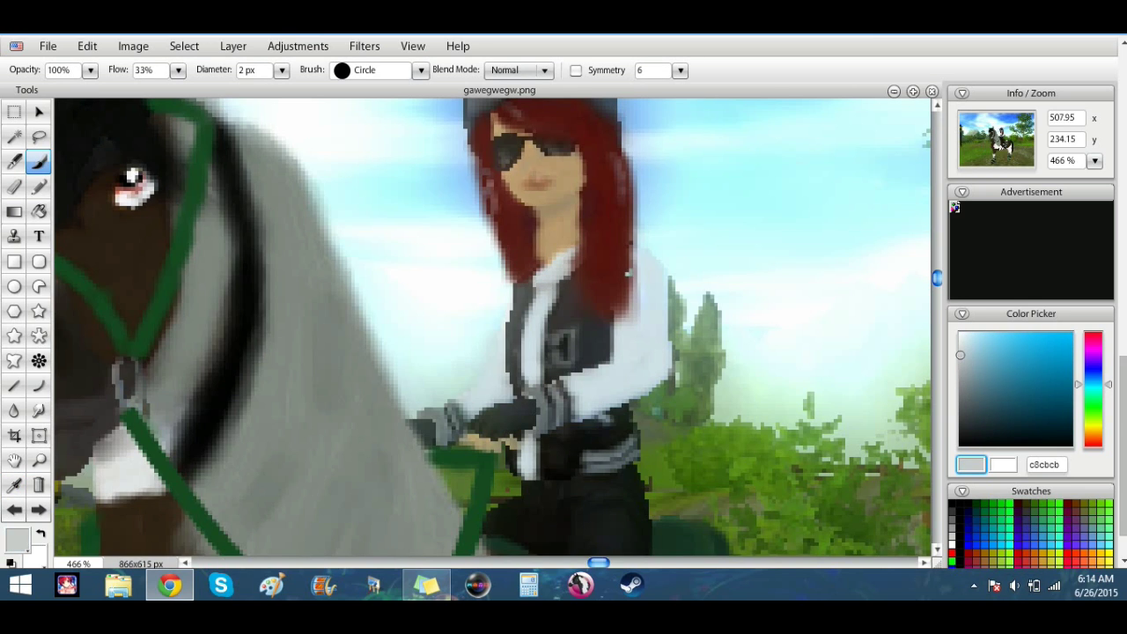
Step: Smooth the jacket's dark front panels at 2 px with sampled greys 383636, 2b2f32, 565b5c and 393c3b
left_click(575, 287, "alt")
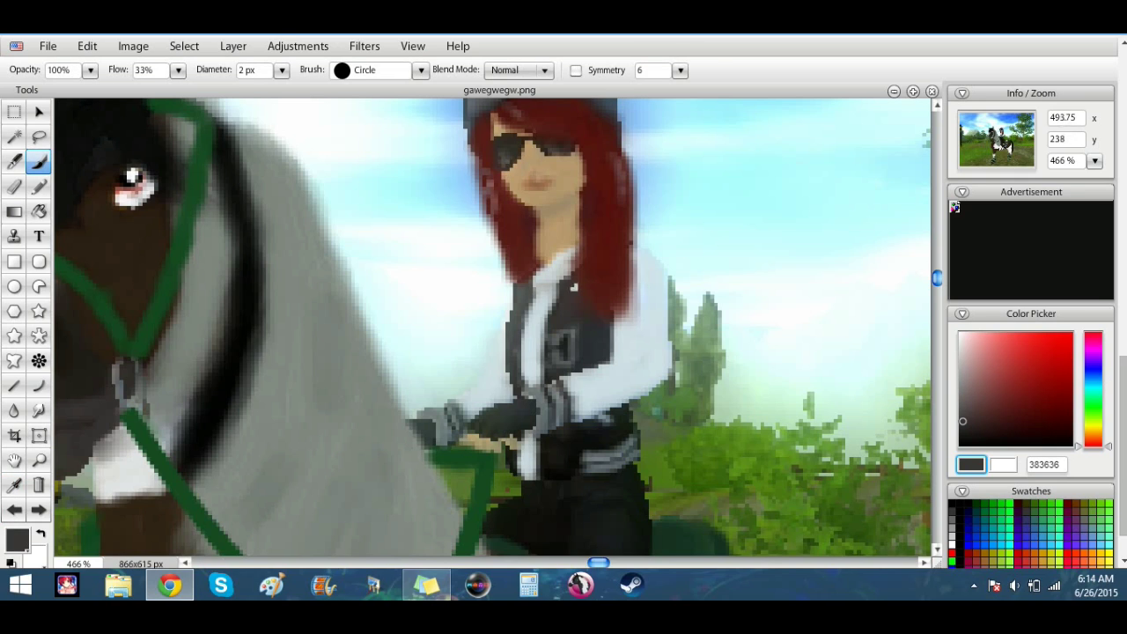
left_click(595, 335, "alt")
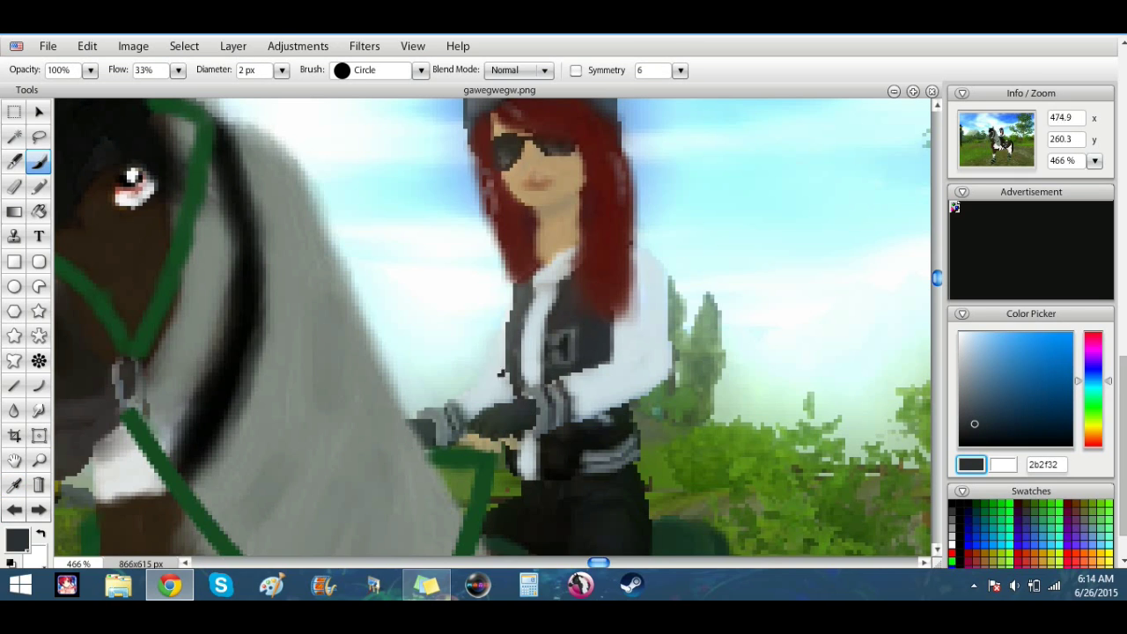
left_click(530, 288, "alt")
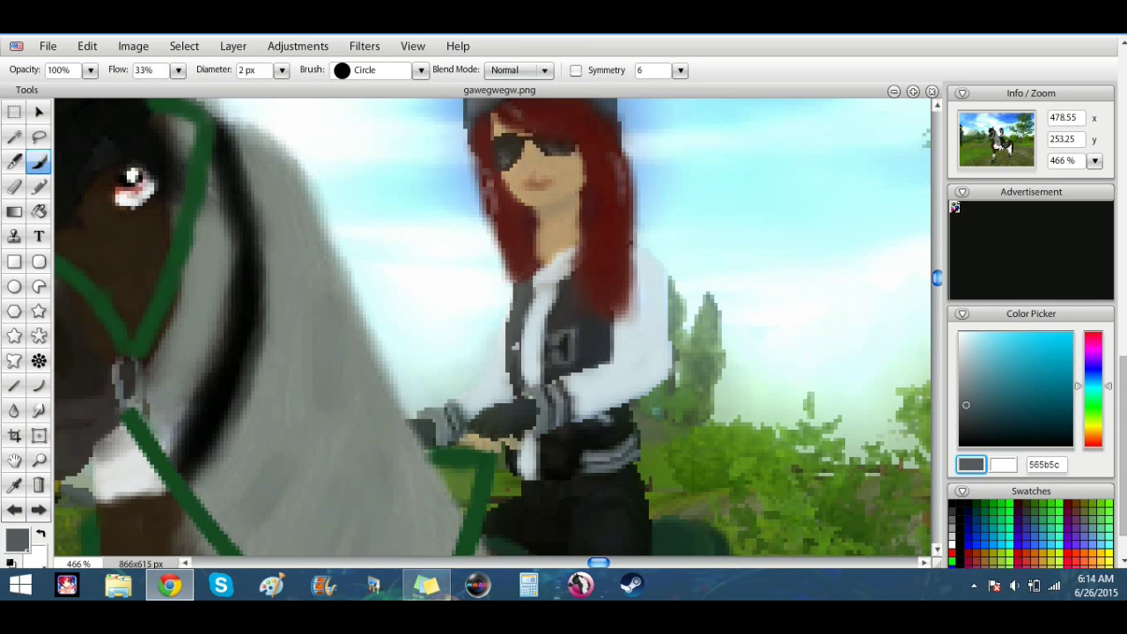
left_click(513, 365, "alt")
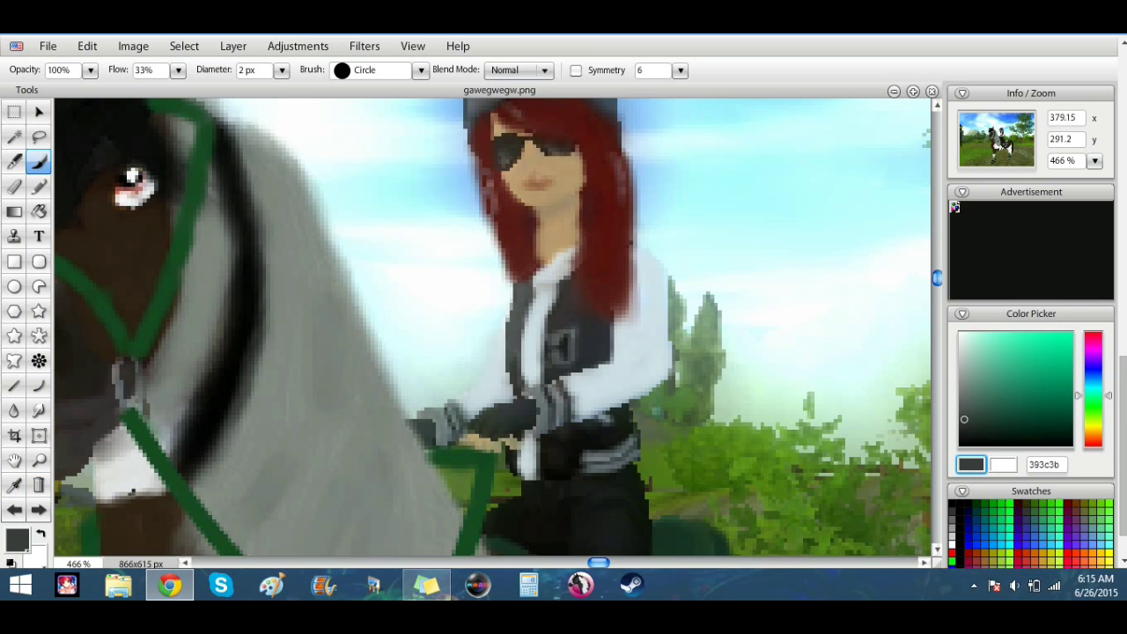
Step: Retouch the dark waist area at the jacket's hem with sampled blacks 171515, 060605 and 202627 and grey-blue 7c8b96 at 2 px
left_click(559, 450, "alt")
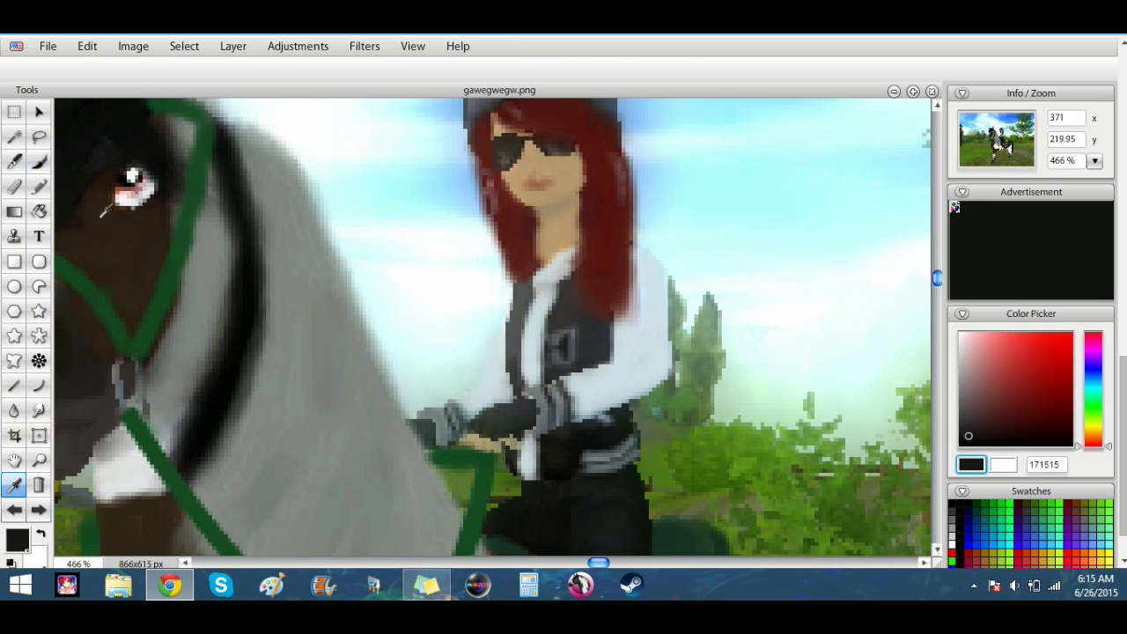
left_click(557, 467, "alt")
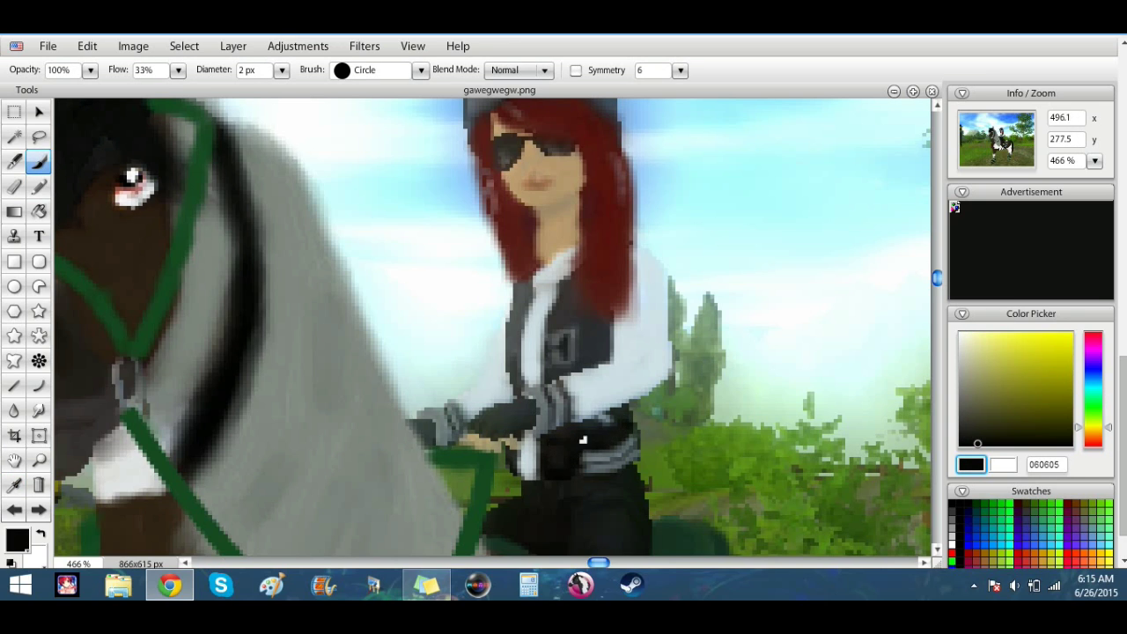
left_click(553, 429, "alt")
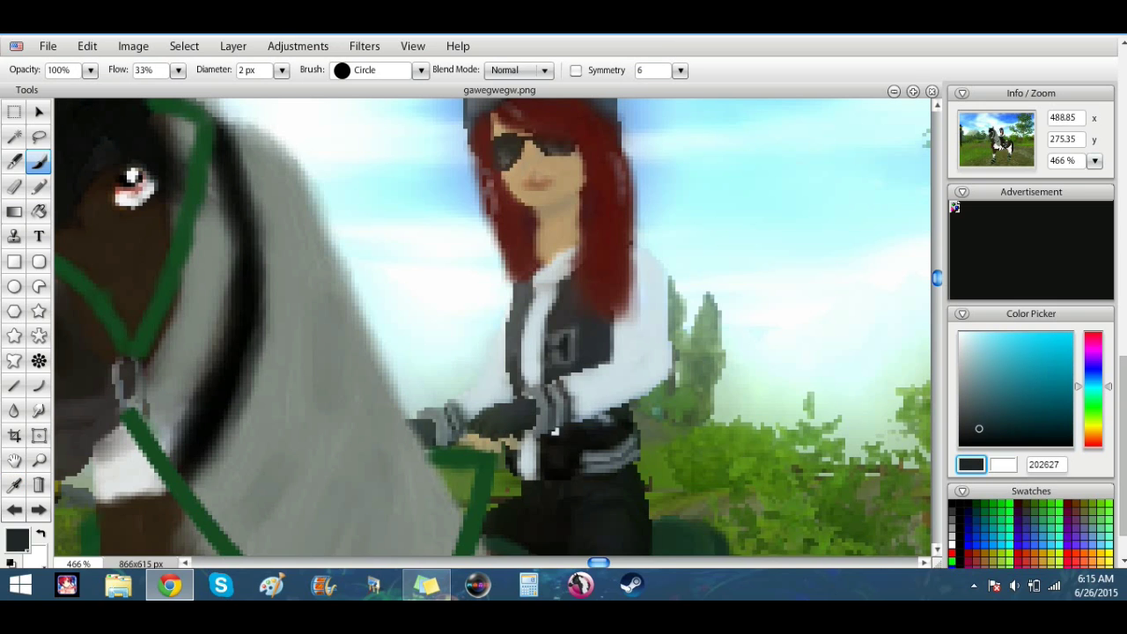
left_click(608, 427, "alt")
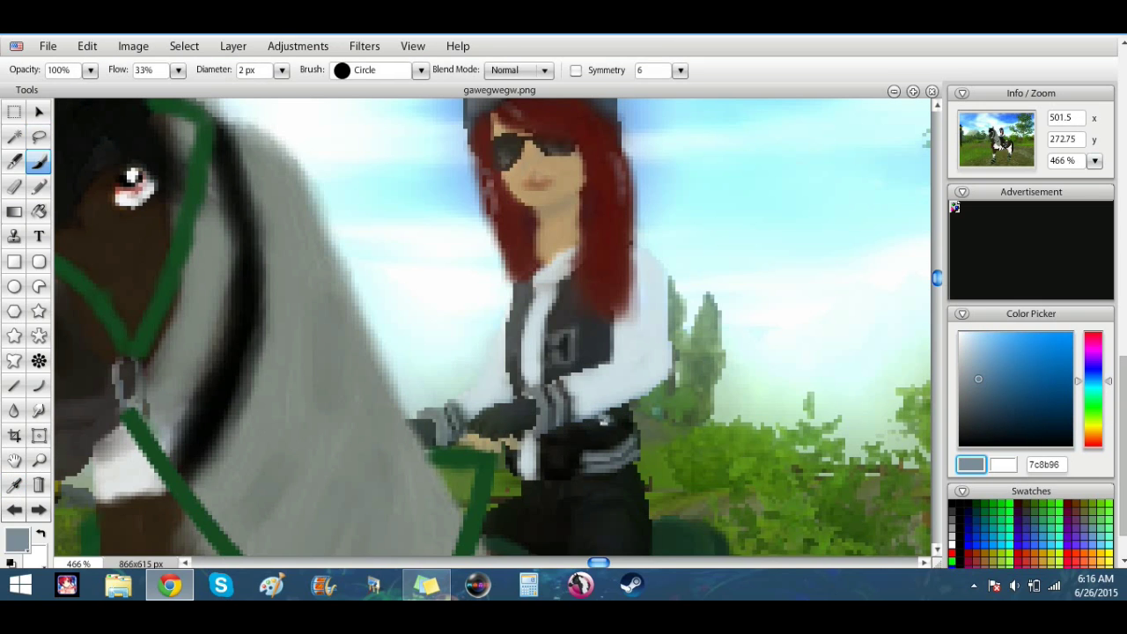
Step: Retouch the neck edge with skin tone a28c6c and the hair beside it with dark reds 4e1a17 and 561a17
left_click(538, 261, "alt")
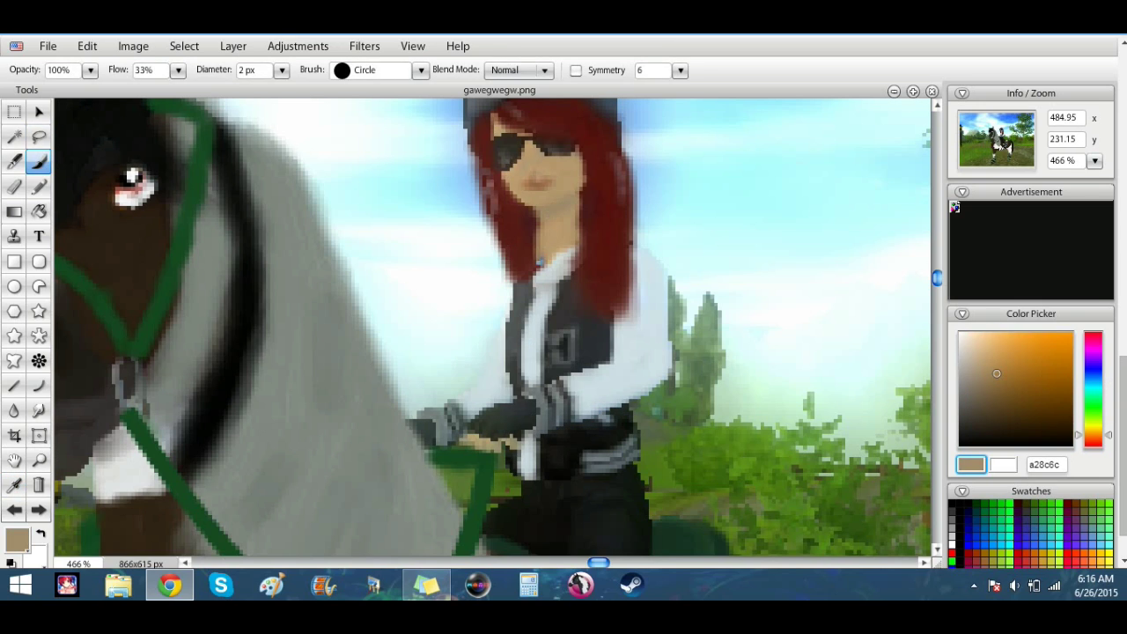
left_click(526, 240, "alt")
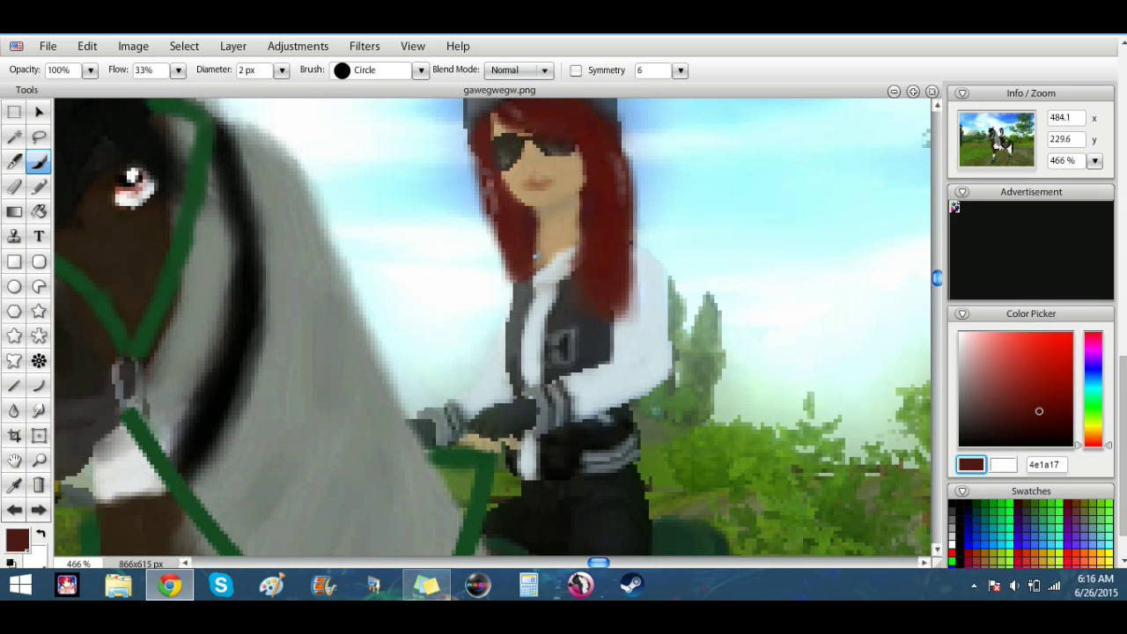
left_click(531, 247, "alt")
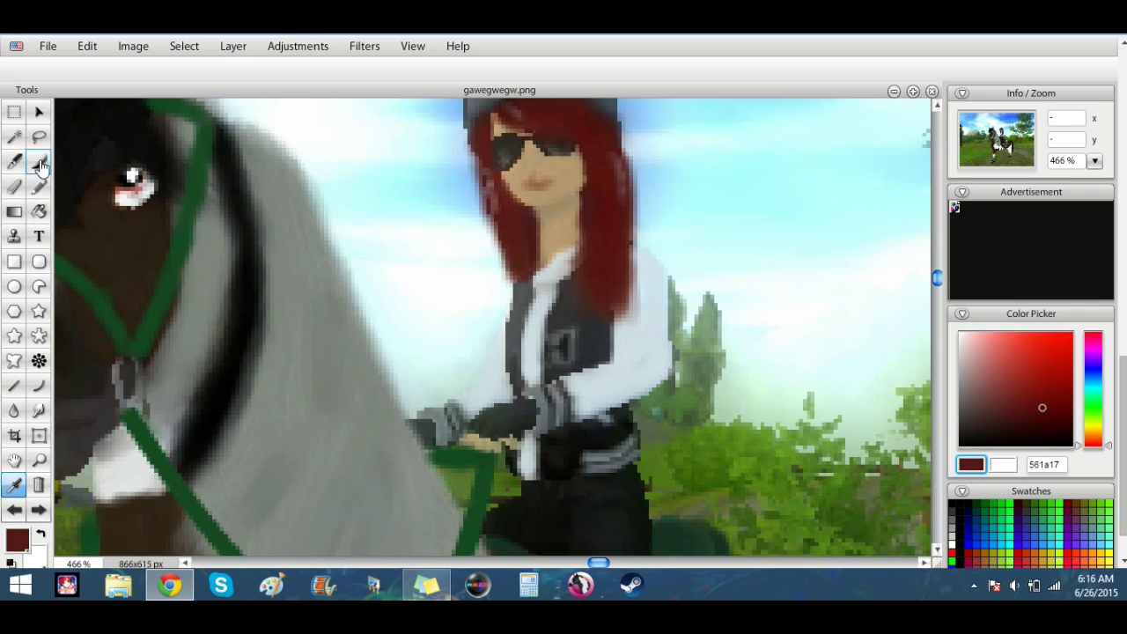
Step: Sample skin tone b99a6f and retouch the rider's hand below the glove with the 2 px Circle brush
left_click(15, 485)
mouse_move(938, 278)
left_mouse_down()
mouse_move(938, 340)
mouse_move(940, 324)
left_mouse_up()
left_click(640, 458)
left_click(39, 164)
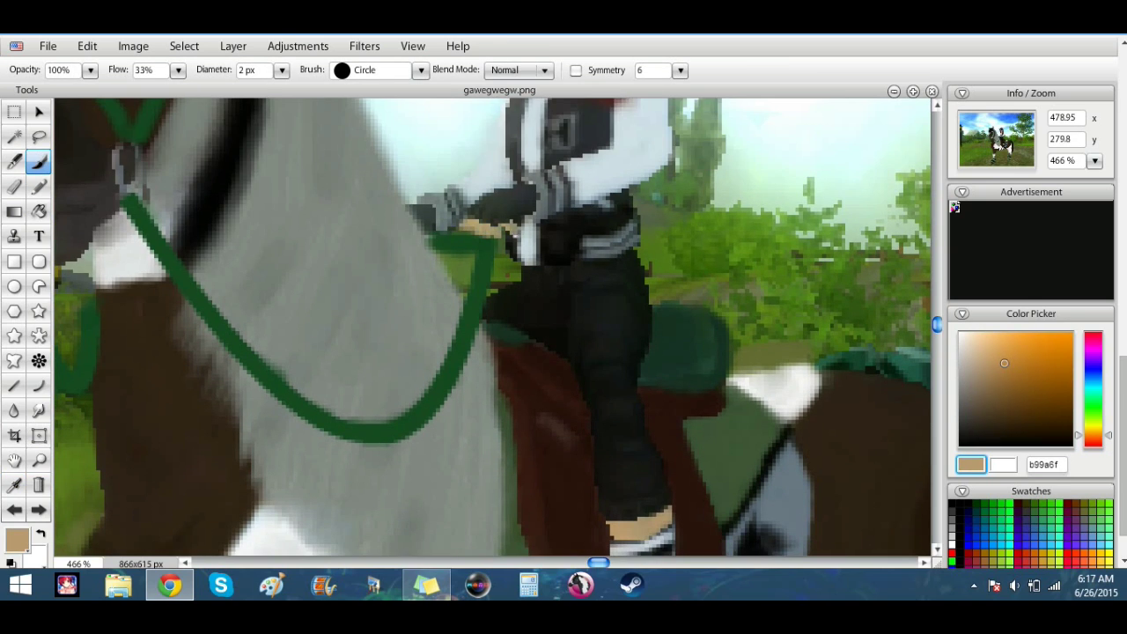
Step: Smooth the rider's black trousers at 2 px with sampled tones 181b1a, 1a1a18 and 141818
left_click(591, 305, "alt")
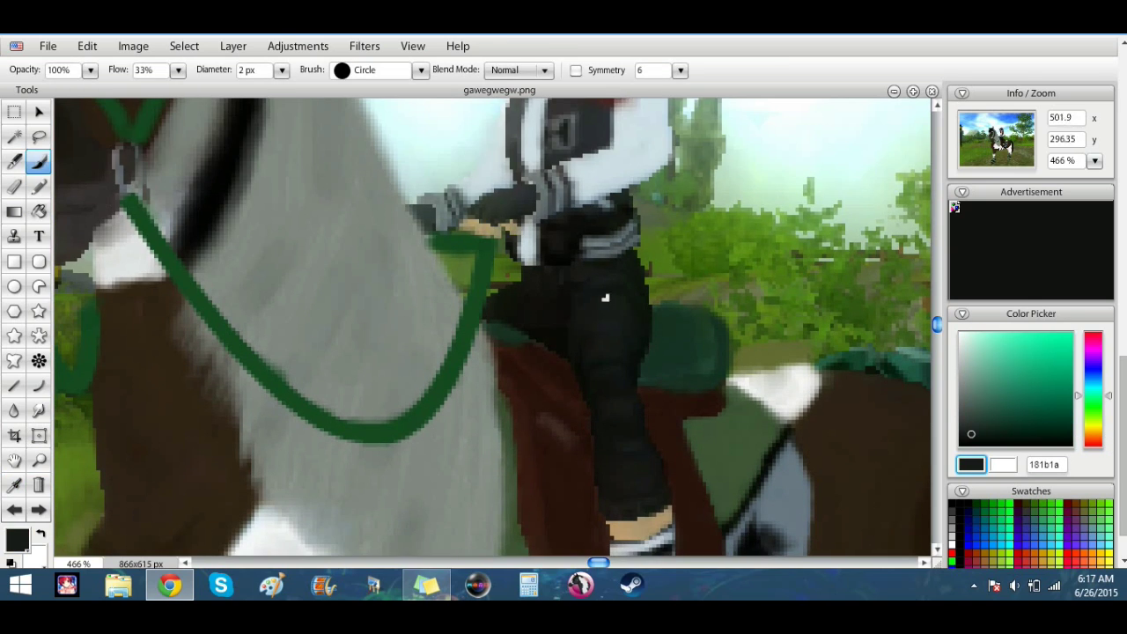
left_click(599, 331, "alt")
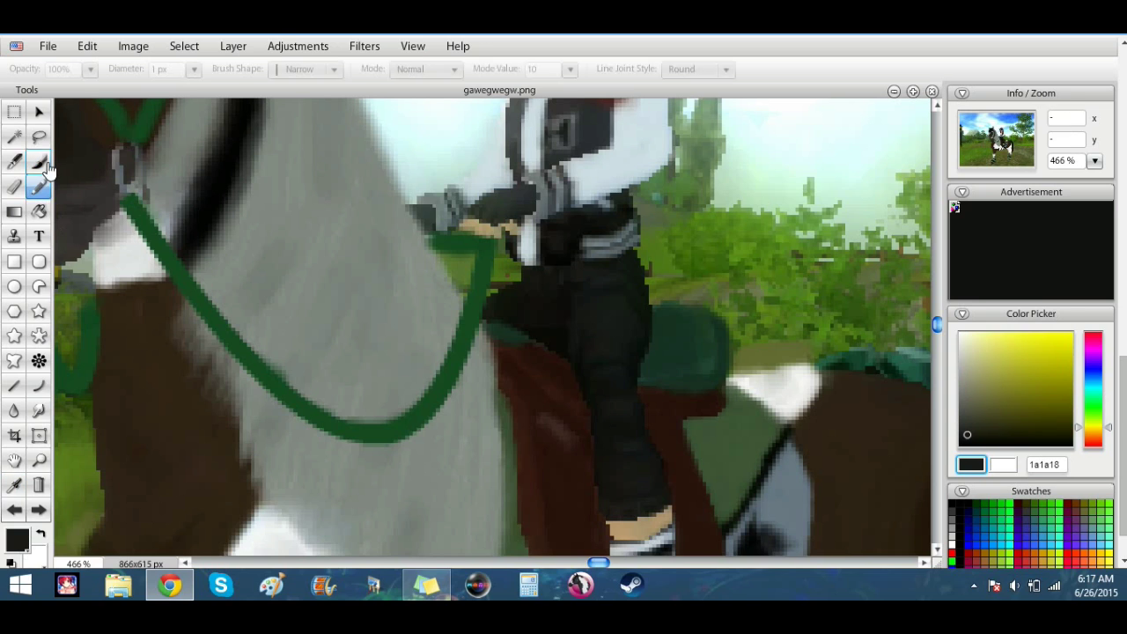
left_click(617, 380, "alt")
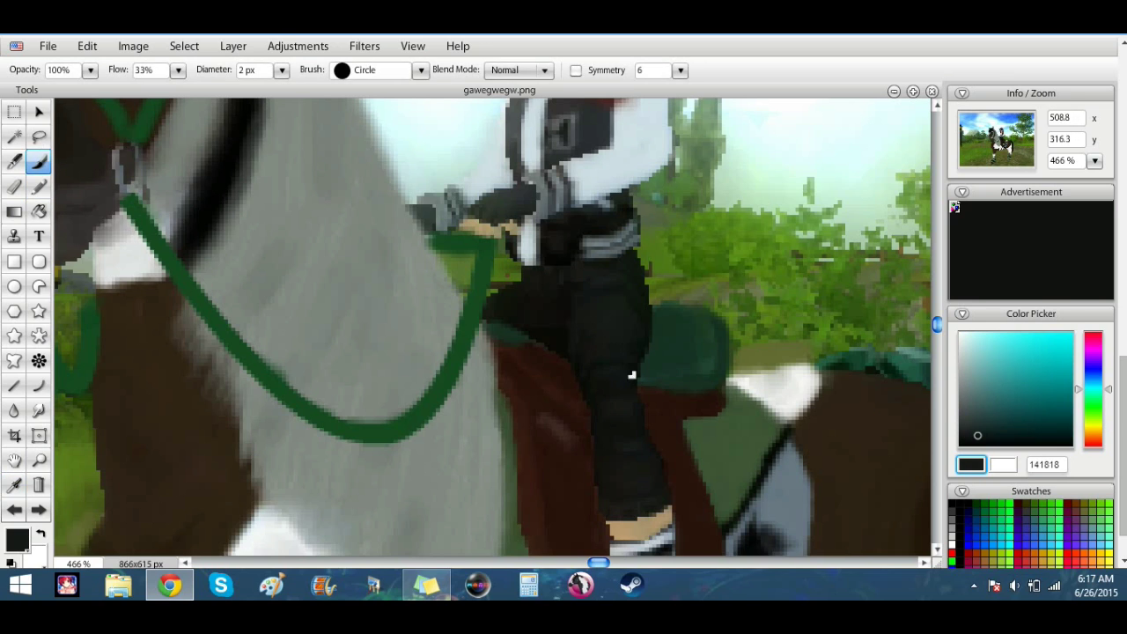
scroll(493, 326, "up", 5)
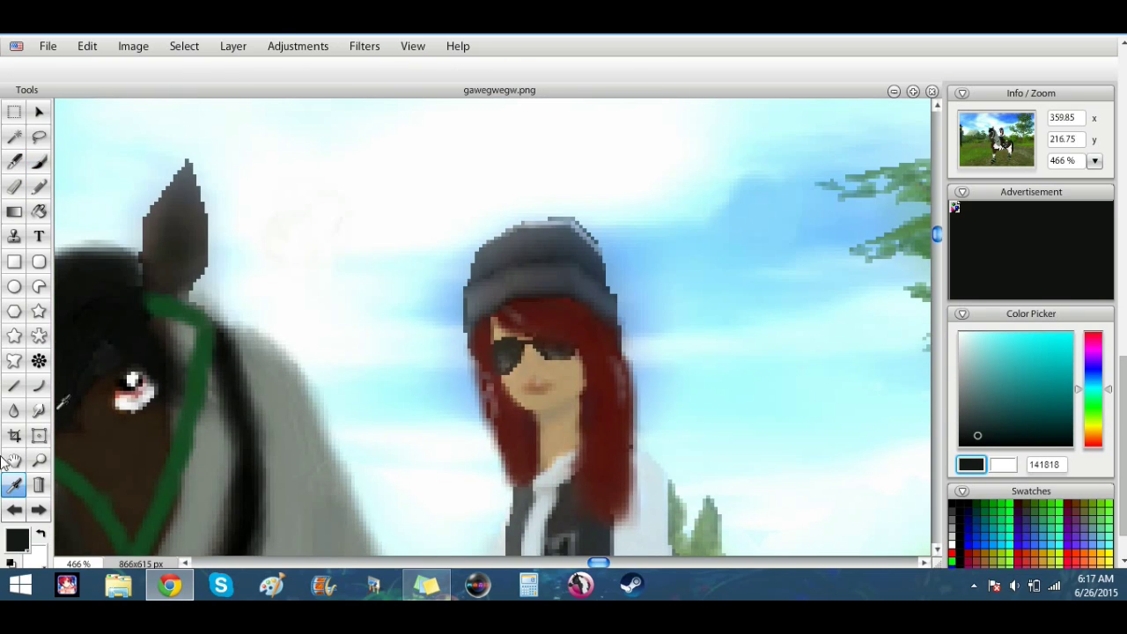
left_click(132, 380, "alt")
left_click(14, 411)
left_click_drag(512, 351, 514, 357)
left_click(14, 510)
left_click(14, 510)
left_click(15, 510)
left_click(14, 510)
left_click(14, 509)
Step: Retouch the sunglasses' lenses with the 2 px Circle brush in dark browns 362523 and 2f241f
left_click(14, 486)
left_click(168, 236)
left_click(39, 162)
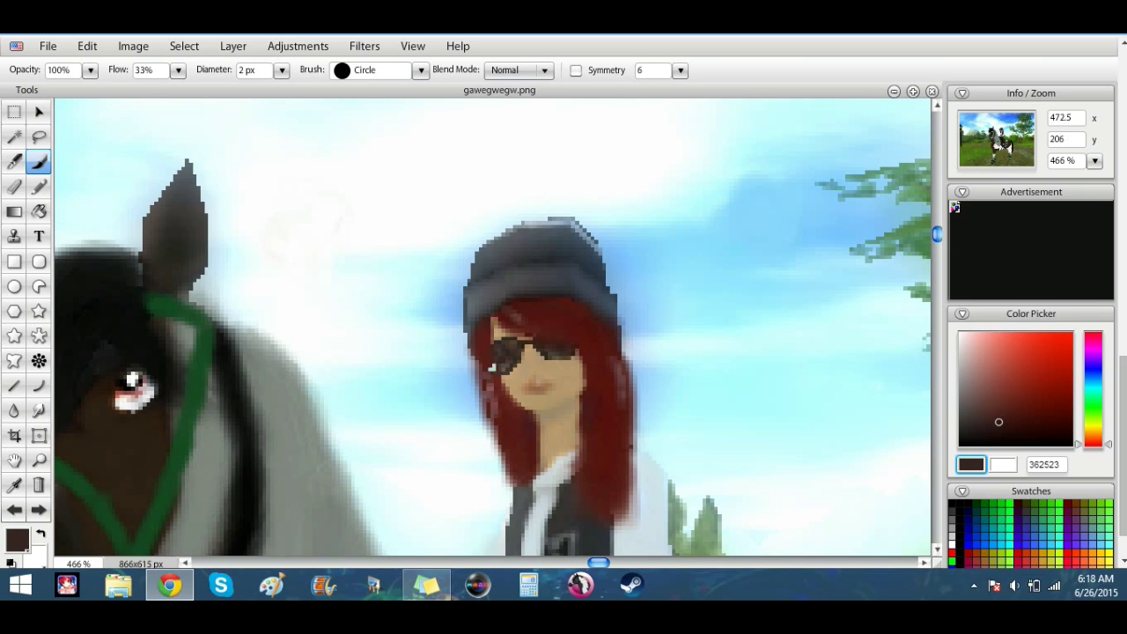
left_click(14, 485)
left_click(559, 345)
left_click(568, 352)
left_click(564, 352)
left_click(40, 164)
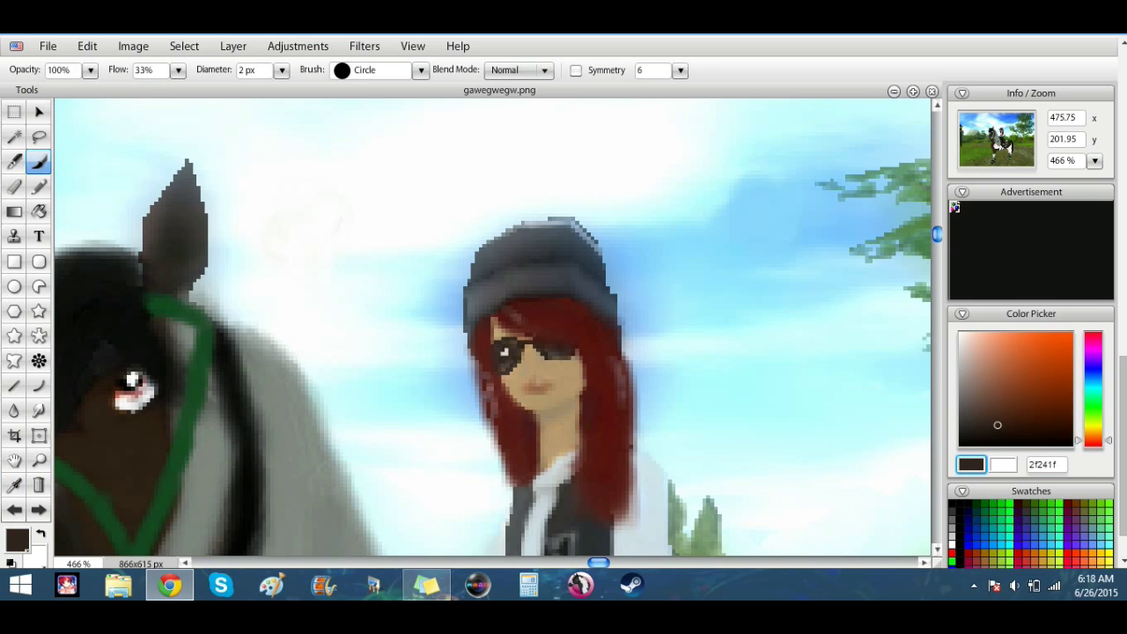
Step: Darken the sunglasses' frame with black 000000 and retouch the nose with sampled skin tone a18a69
left_click(539, 352, "alt")
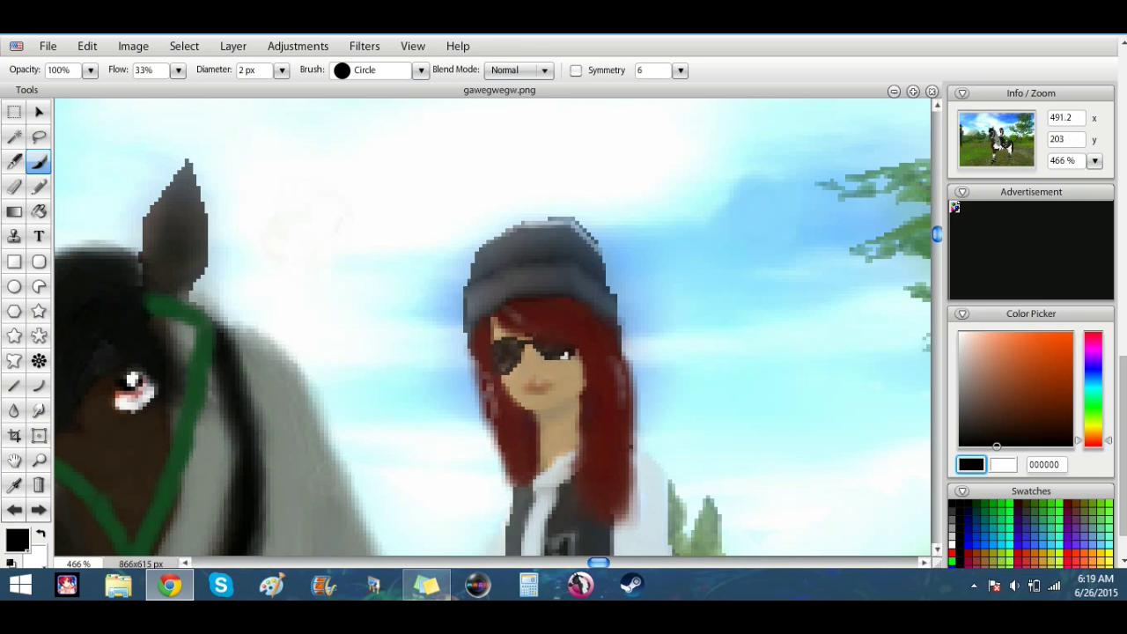
mouse_move(520, 347)
left_mouse_down()
mouse_move(500, 370)
mouse_move(517, 349)
left_mouse_up()
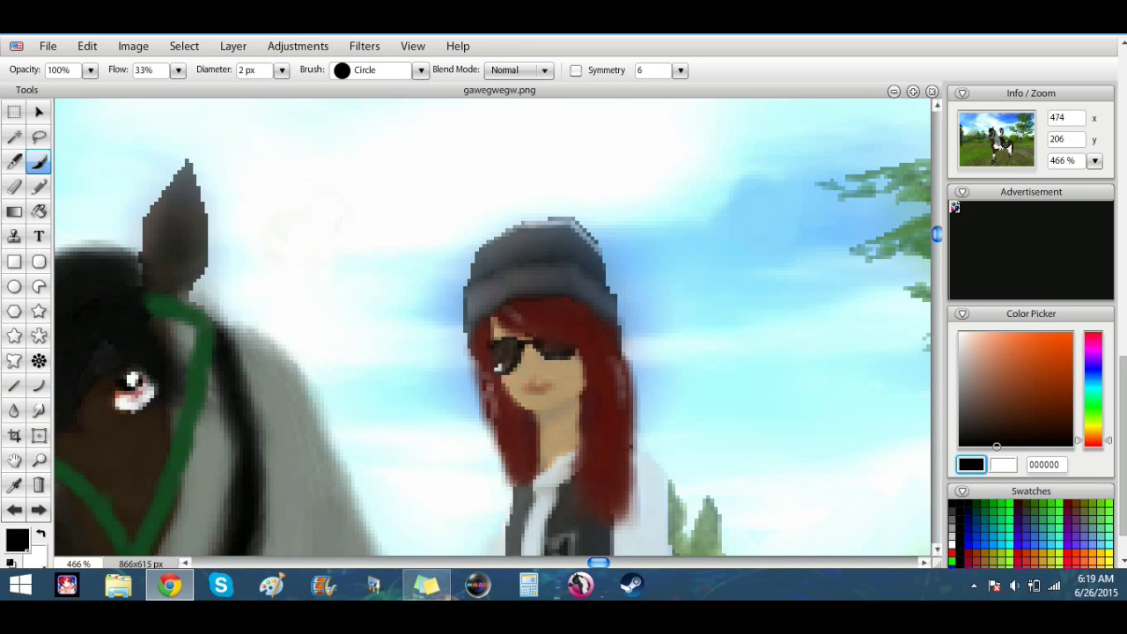
left_click(534, 366, "alt")
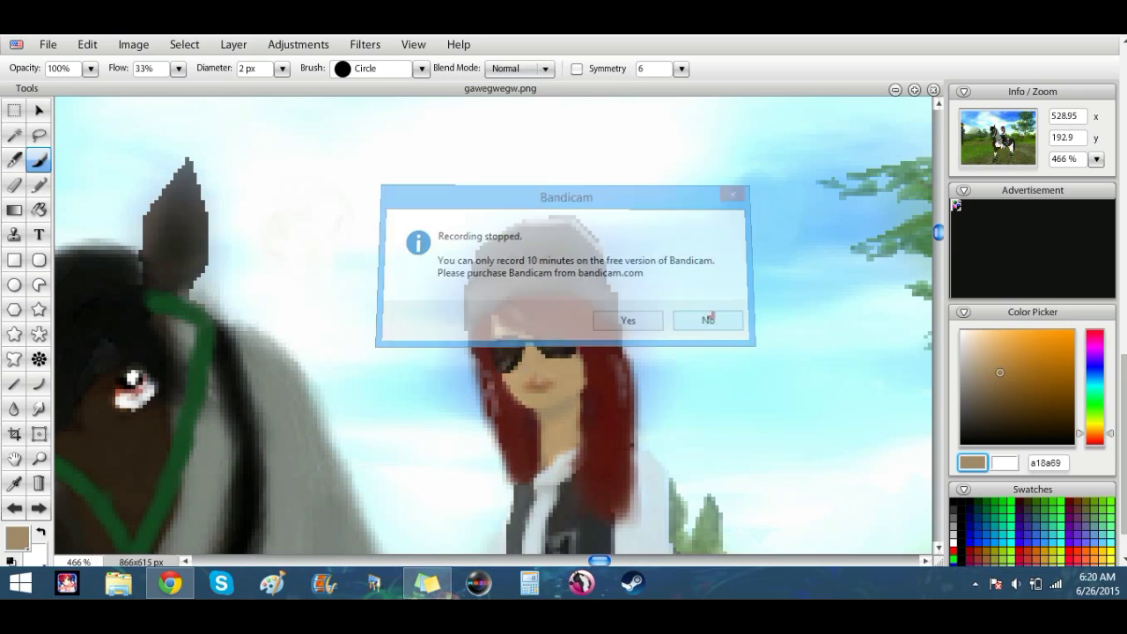
key("Return")
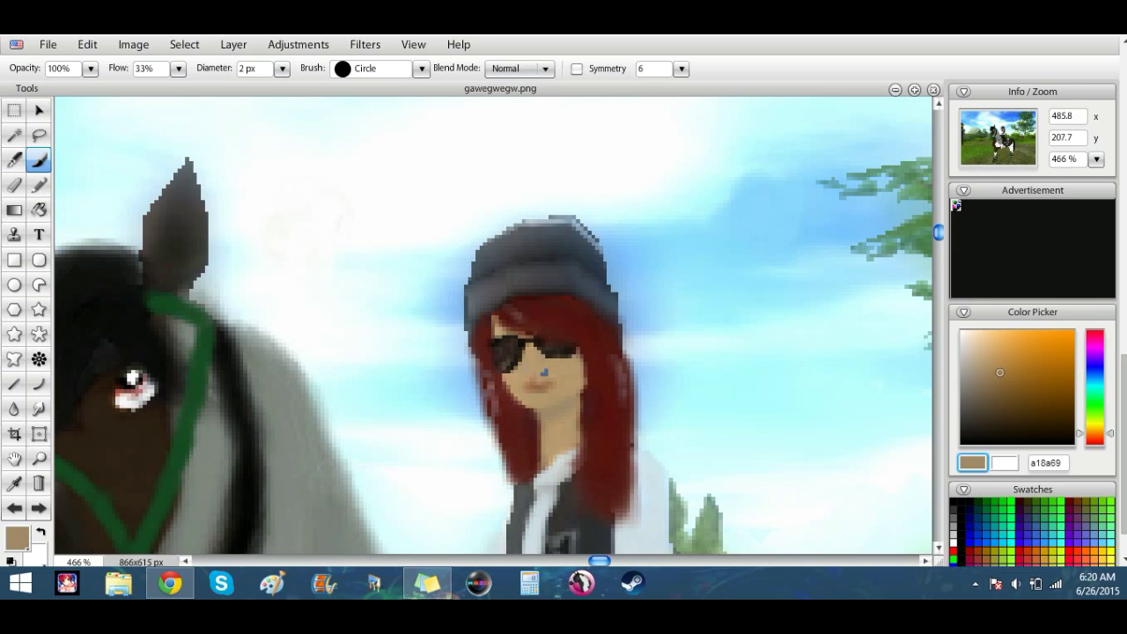
Step: Sample grey 575c62 and smooth the crown and folds of the rider's beanie with the 2 px brush
left_click(13, 487)
left_click(519, 242)
left_click(37, 160)
left_click_drag(480, 247, 510, 233)
left_click_drag(590, 259, 561, 264)
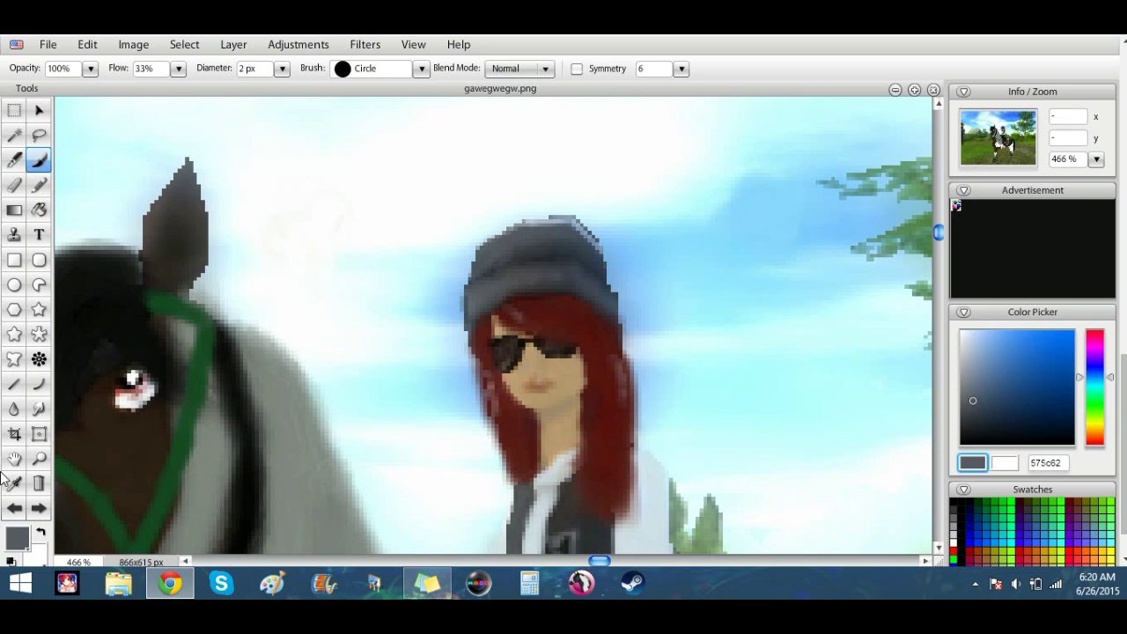
Step: Shade the beanie and clean up its outer edges with sampled dark tones 2b3743 and 2f2b2d
left_click(526, 281, "alt")
left_click(581, 245, "alt")
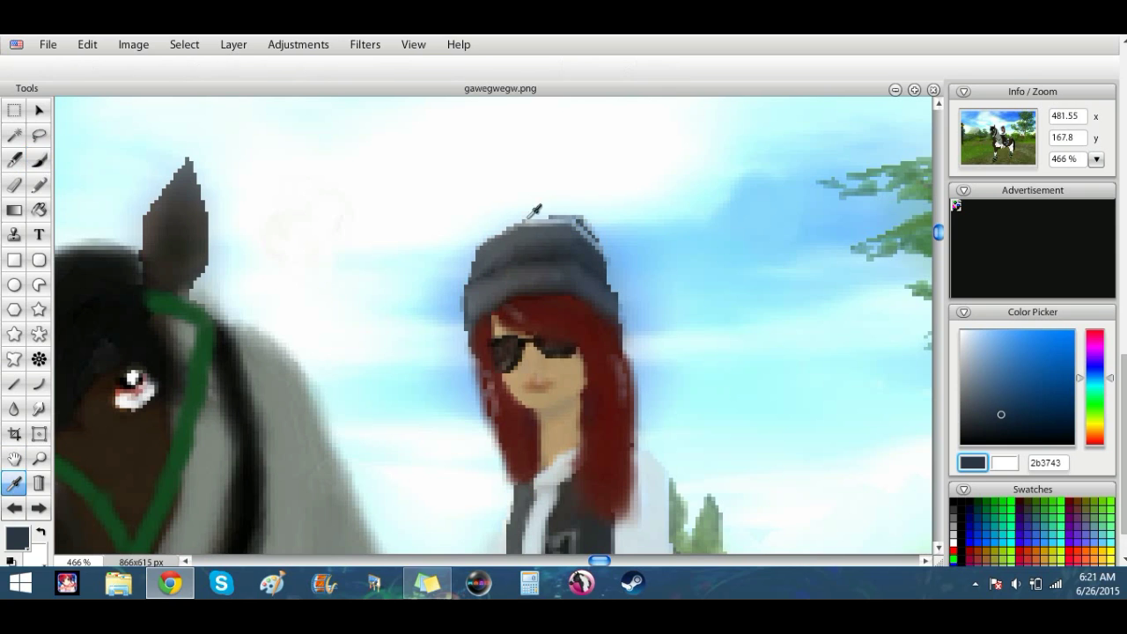
left_click(592, 232, "alt")
left_click(180, 254, "alt")
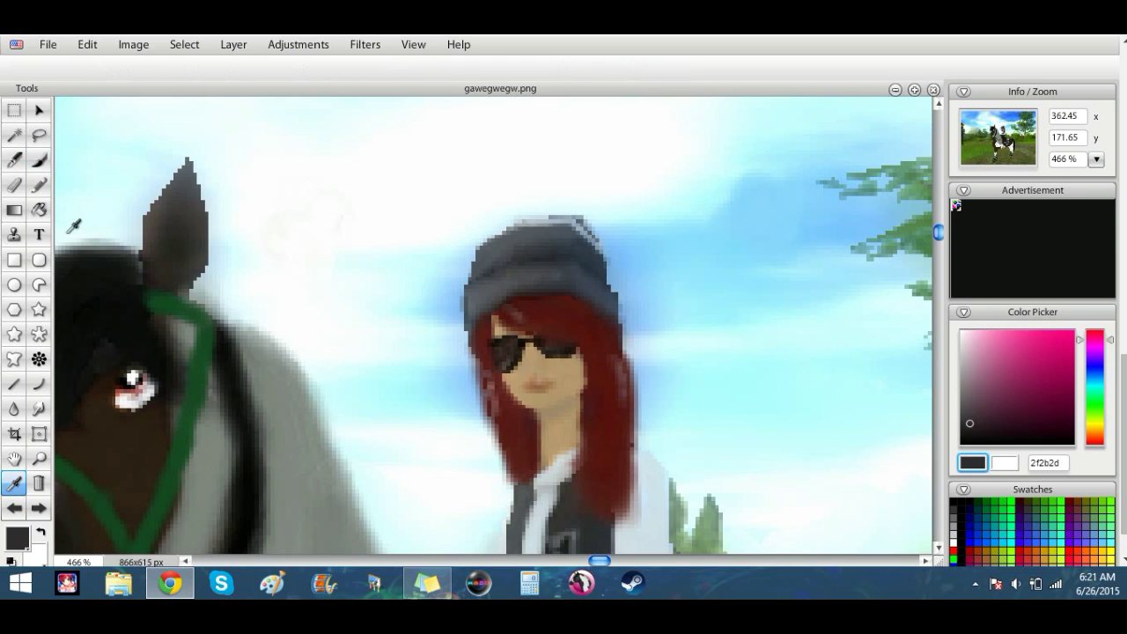
left_click_drag(468, 328, 466, 290)
left_click_drag(575, 228, 602, 251)
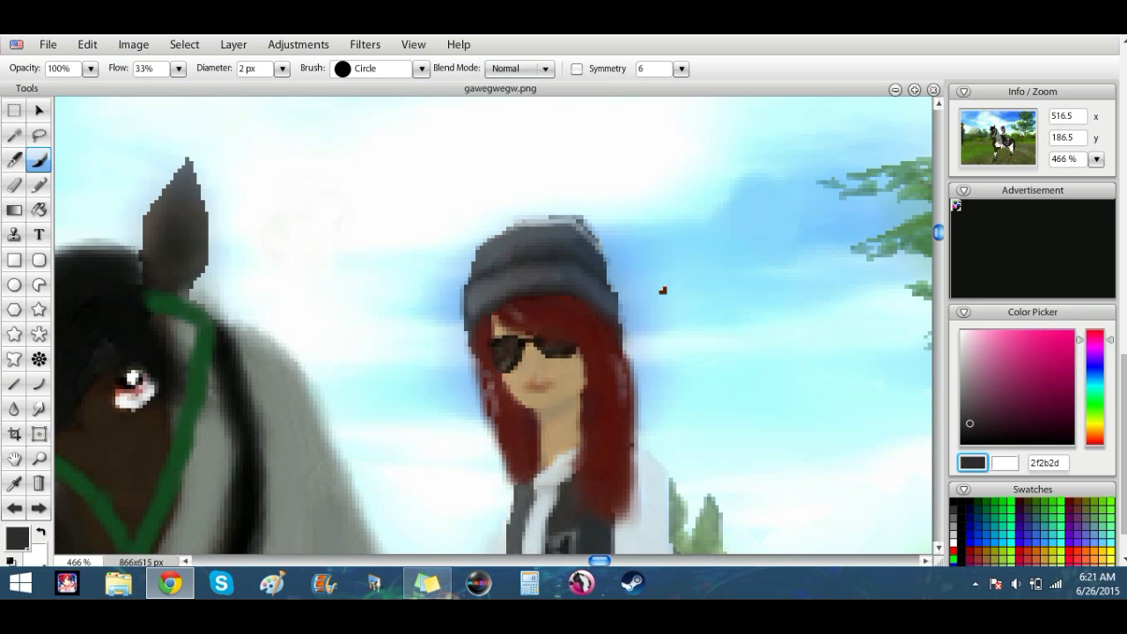
Step: Repaint the nearer front hoof at 2 px with browns 7a6a53 and 3a372c, and soften it with the Blur type at 50% strength
left_click(1097, 160)
left_click_drag(1067, 179, 1030, 180)
left_click_drag(939, 177, 938, 335)
left_click(1097, 159)
left_click_drag(1029, 180, 1059, 181)
left_click_drag(939, 168, 938, 443)
left_click_drag(206, 561, 537, 561)
left_click_drag(939, 443, 939, 531)
left_click(14, 483)
left_click(291, 450)
left_click(39, 160)
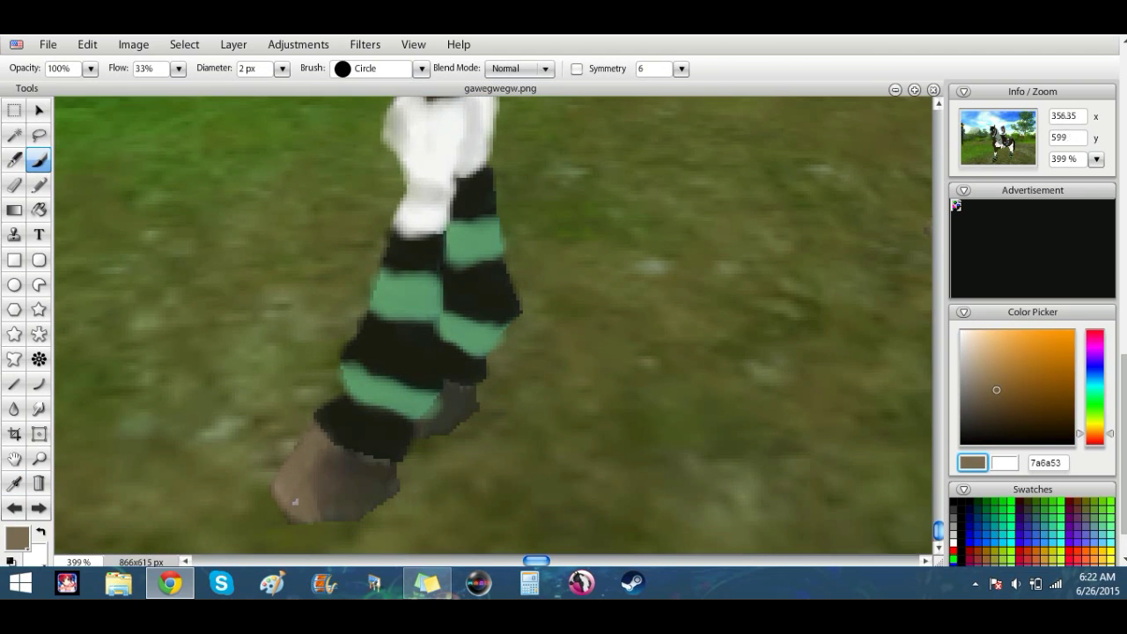
left_click(350, 514, "alt")
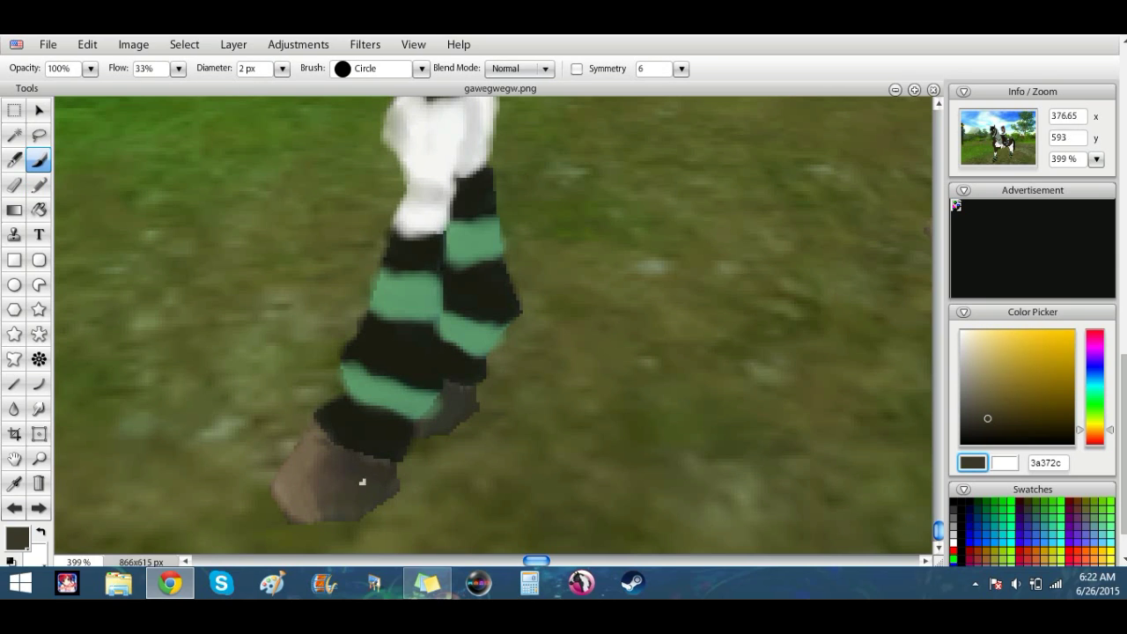
left_click(14, 408)
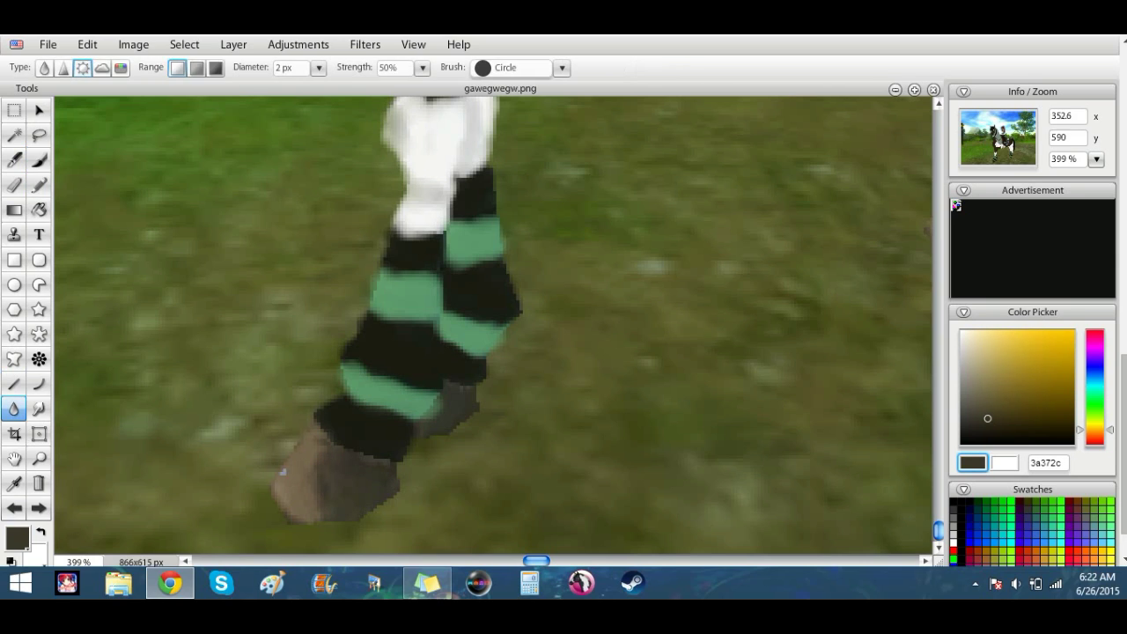
left_click(44, 67)
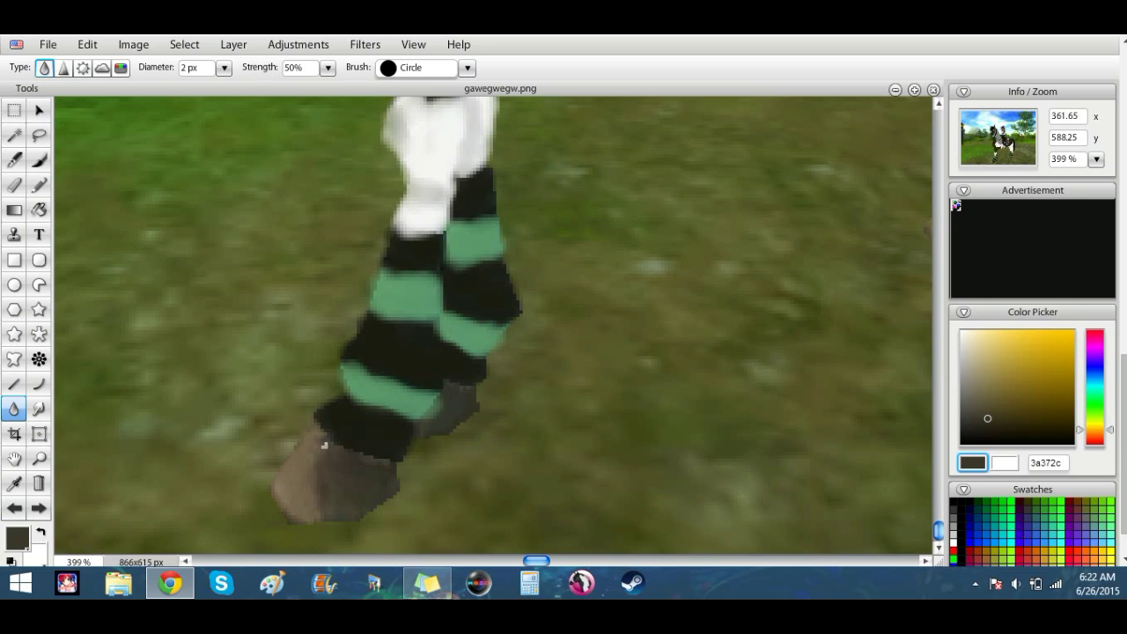
Step: Paint the farther front hoof with sampled dark tone 3e3d30, and blur the front hooves' shading at 2 px
key("b")
left_click(476, 396, "alt")
left_click_drag(439, 401, 420, 428)
left_click(432, 421, "alt")
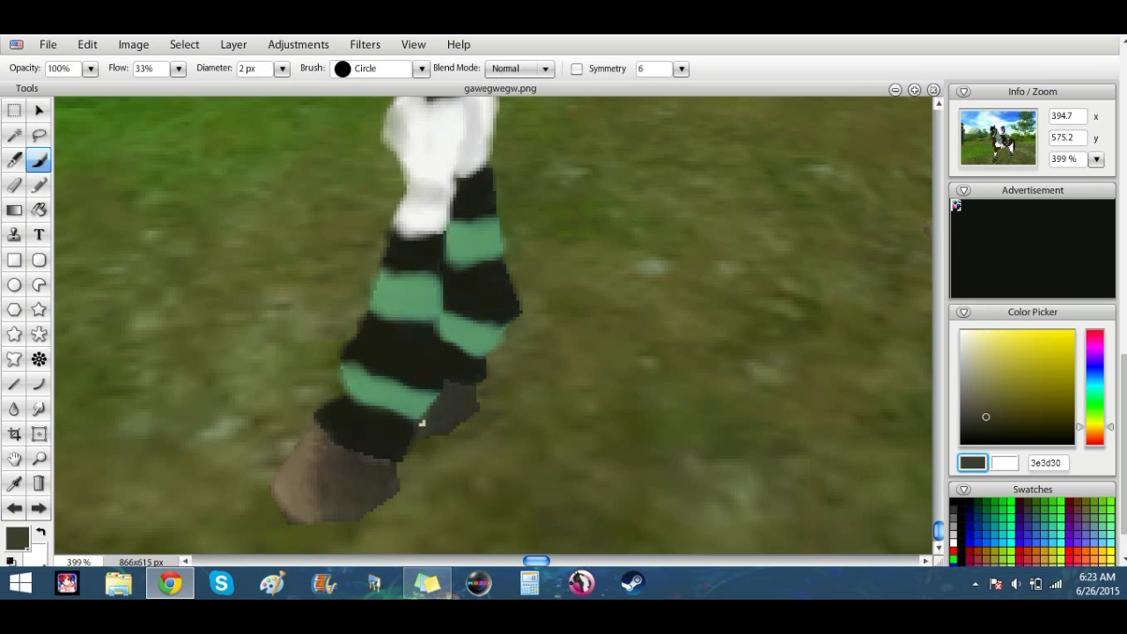
left_click(14, 408)
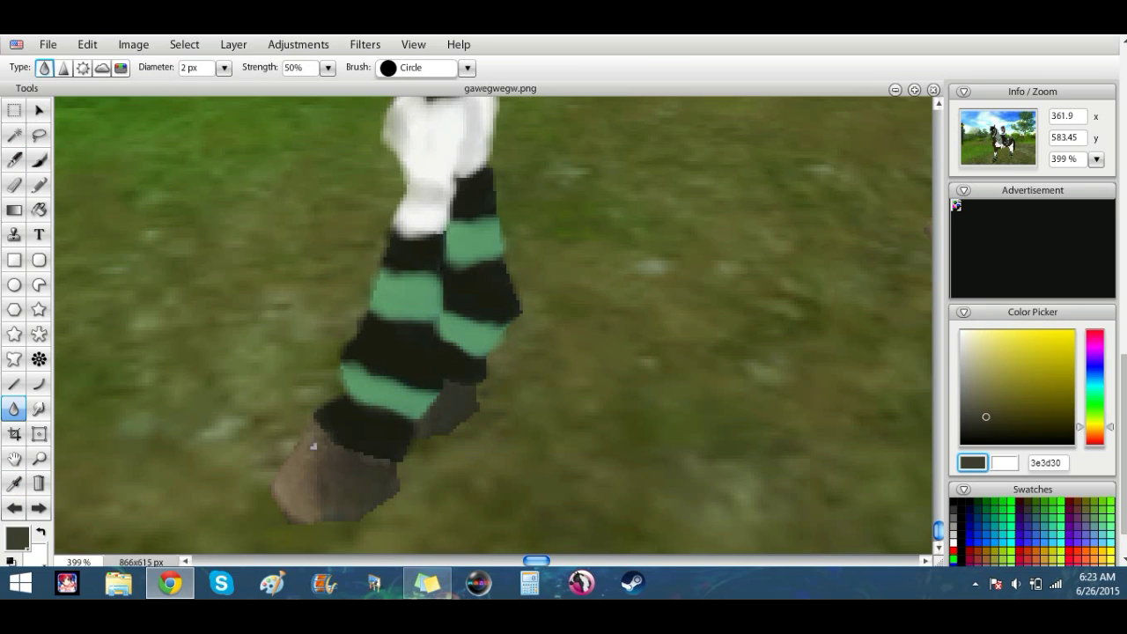
Step: Shade the hind hooves at 2 px with brown 7f7155 and dark olive 474532, and soften them with the Blur tool
left_click_drag(536, 561, 680, 561)
left_click(14, 484)
left_click(548, 218)
left_click(38, 159)
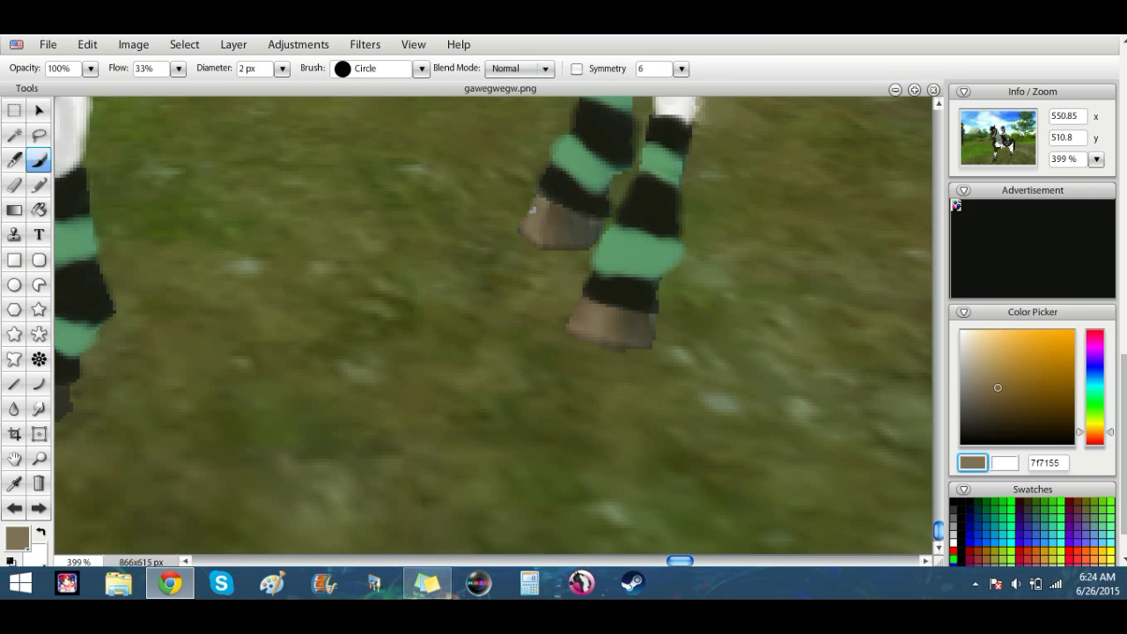
left_click(16, 483)
left_click(65, 402)
left_click(38, 159)
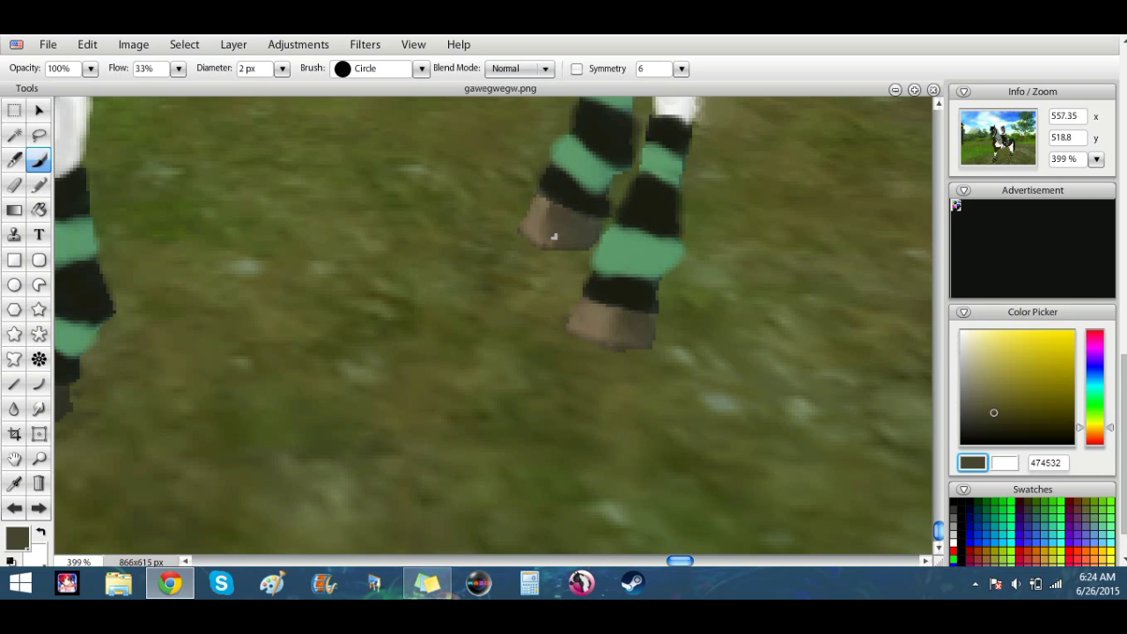
key("r")
left_click(1096, 160)
left_click_drag(1057, 179, 1032, 180)
left_click_drag(938, 236, 937, 474)
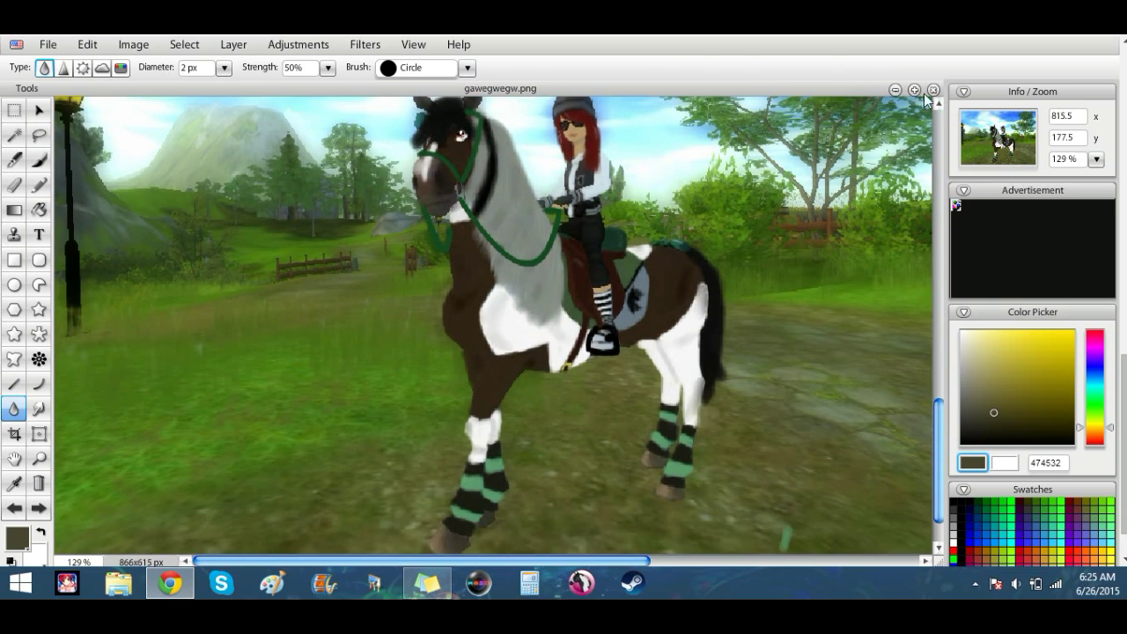